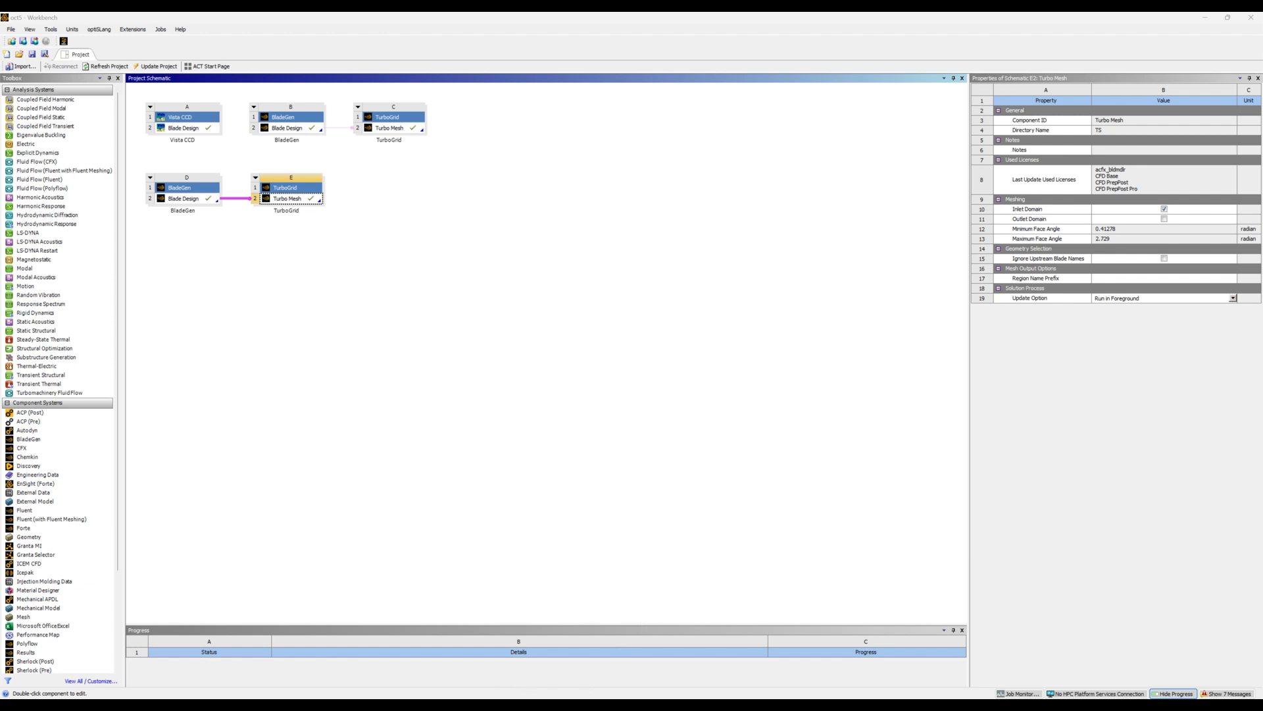
Open the Fluent 2024 R2 launcher and configure it with double precision turned off and 8 solver processes.
click(530, 696)
text(fluent 2024 R2)
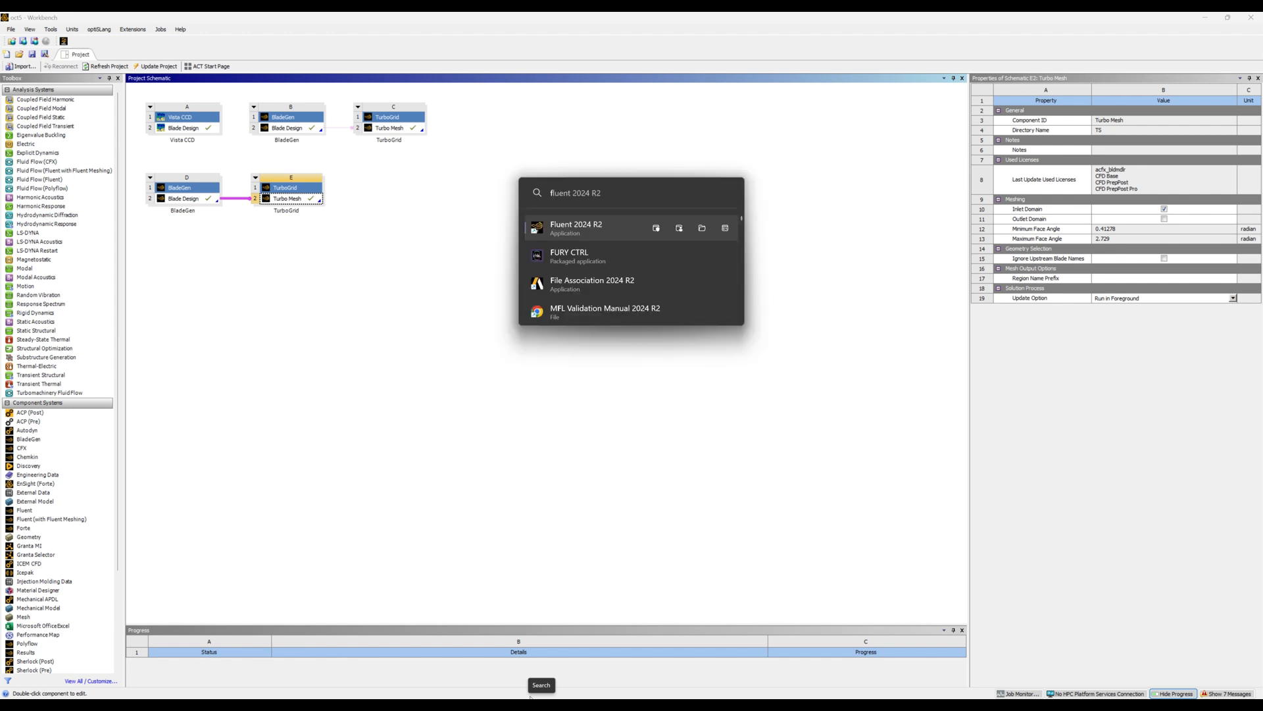
key(Return)
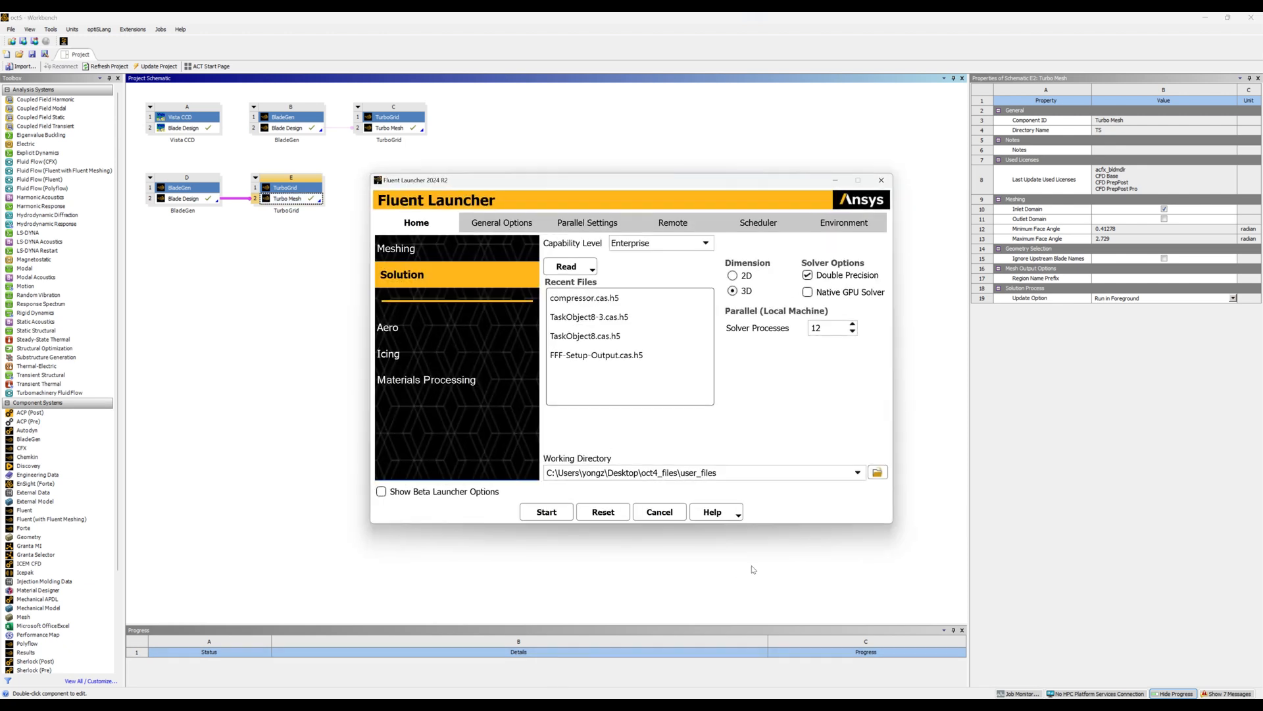
click(809, 276)
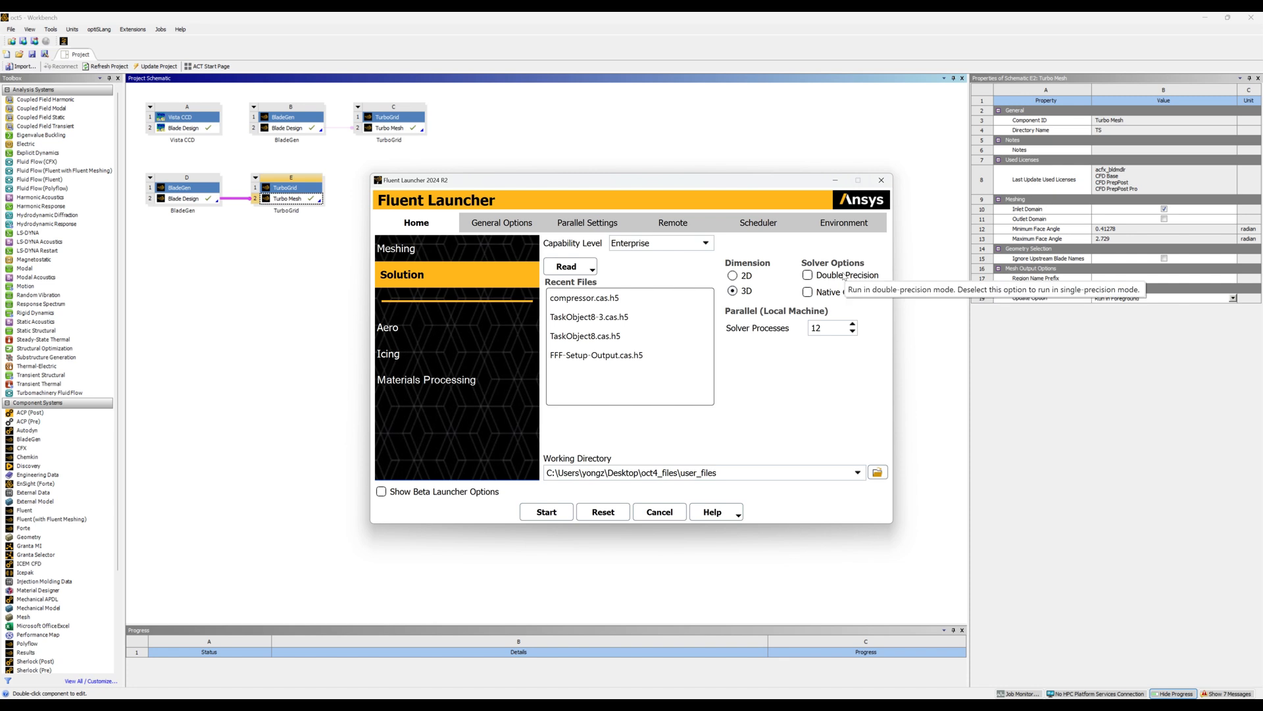
drag(826, 329, 805, 330)
text(8)
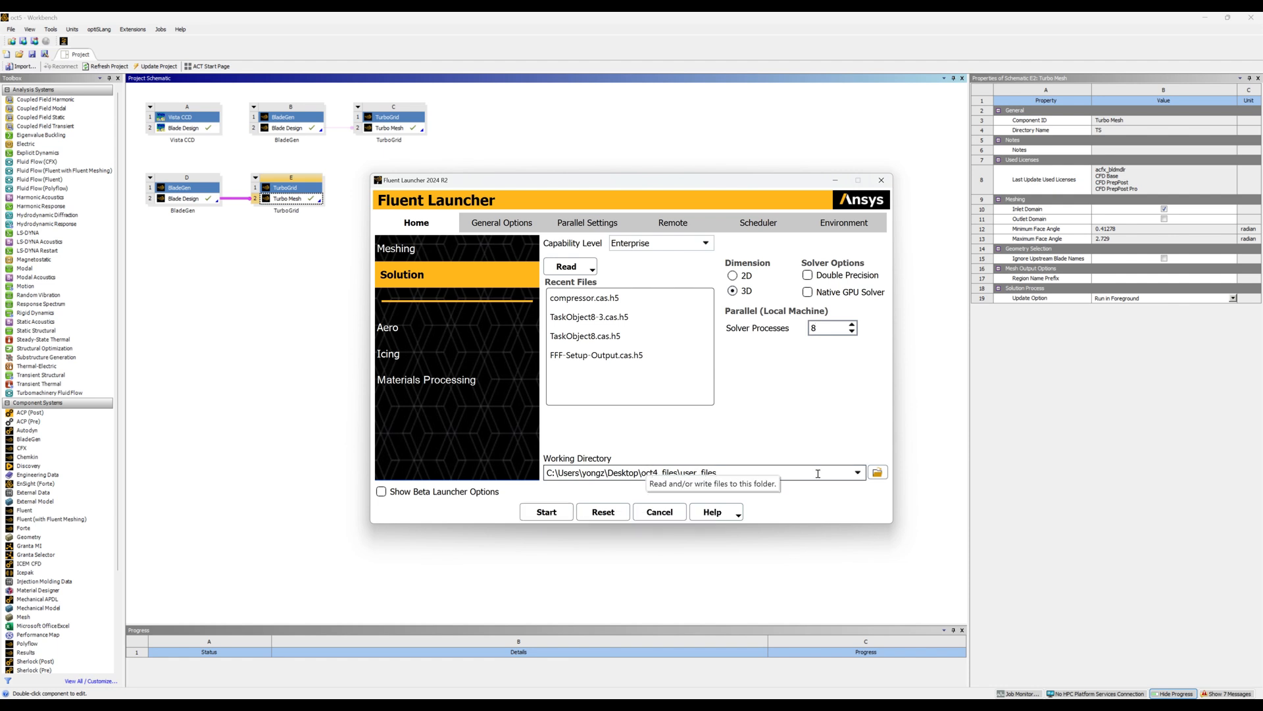
Set the working directory to the oct5_files folder in Downloads and start the Fluent session.
click(877, 472)
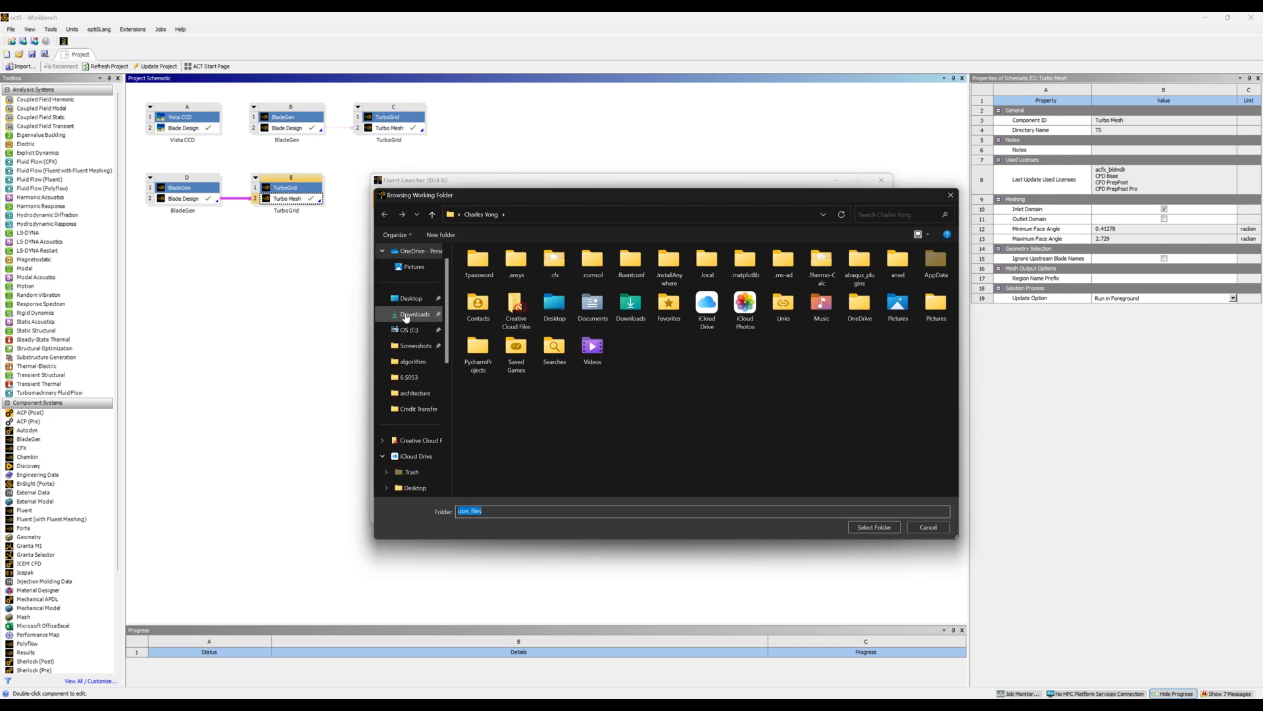
click(414, 314)
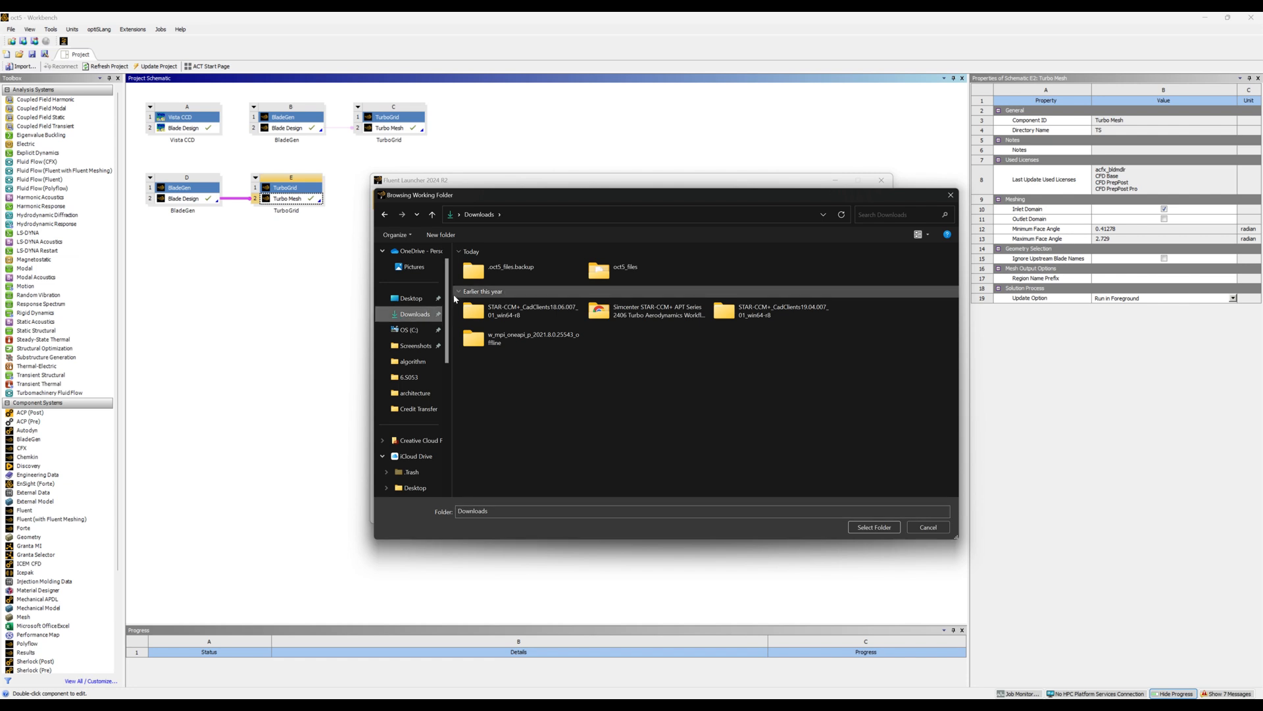
double_click(609, 282)
click(874, 527)
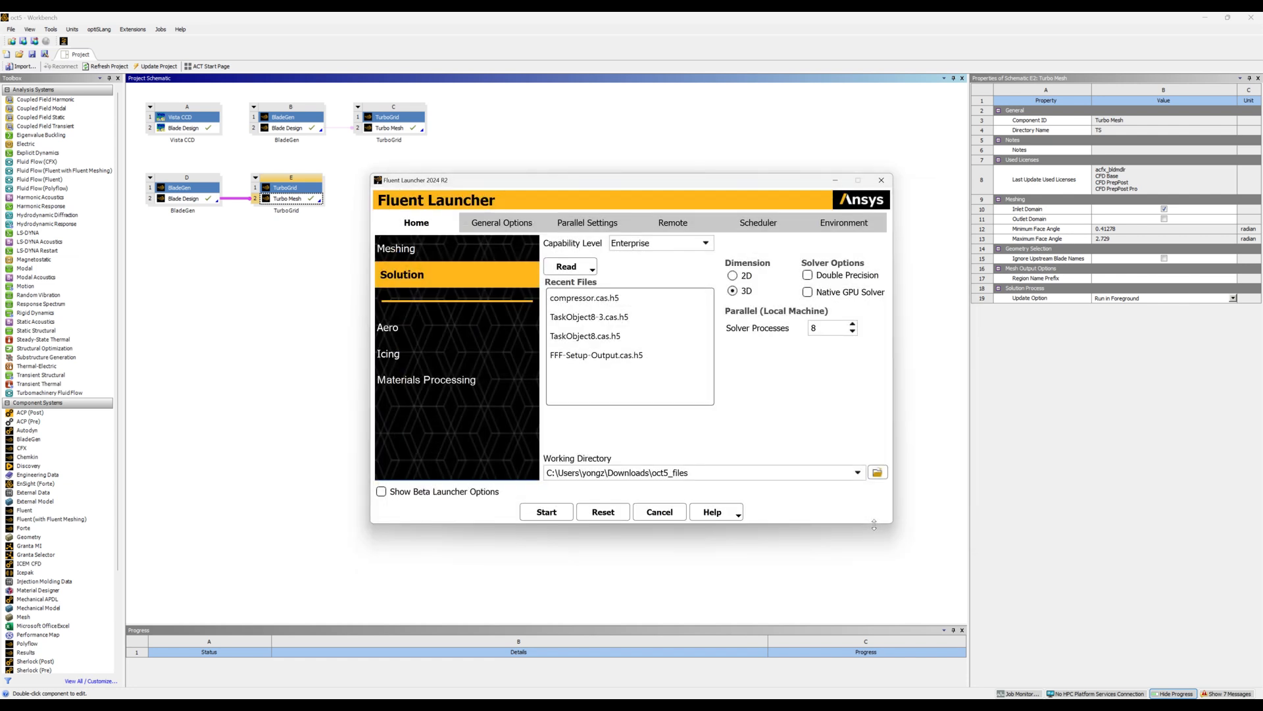
click(548, 512)
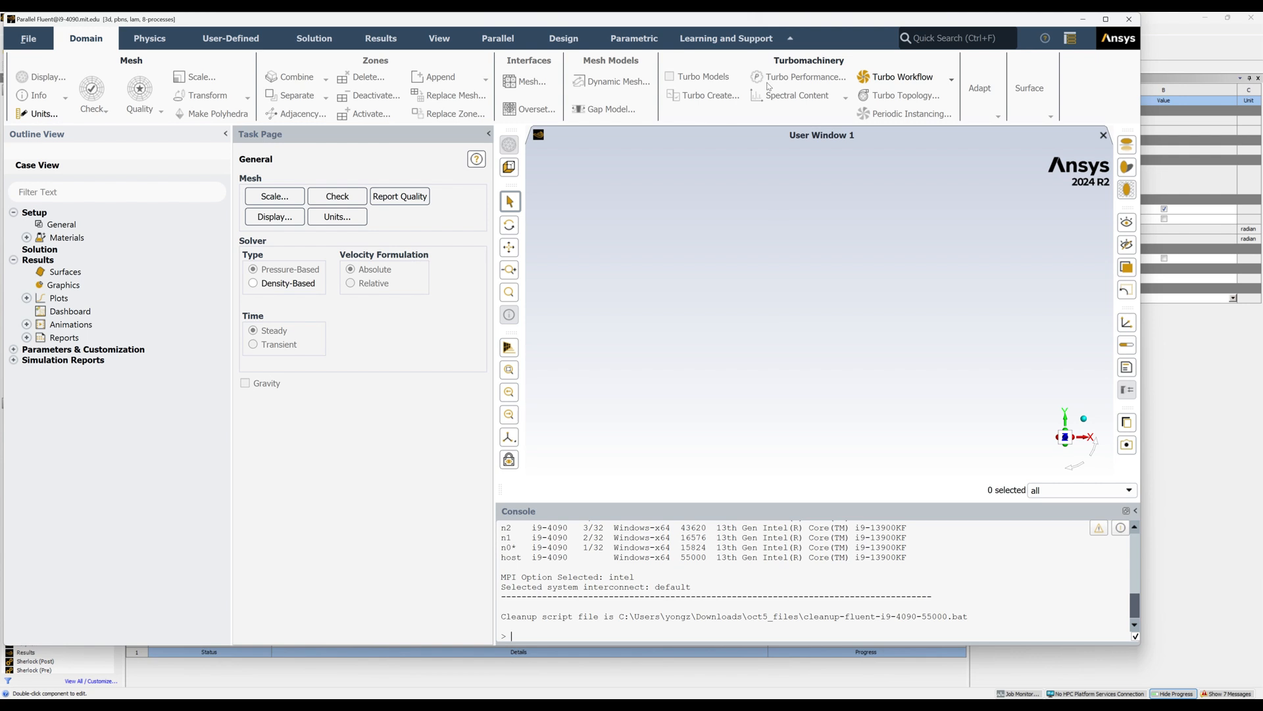
Enable the Turbo Workflow and set the component type to Radial Compressor in Describe Component.
click(901, 77)
click(904, 89)
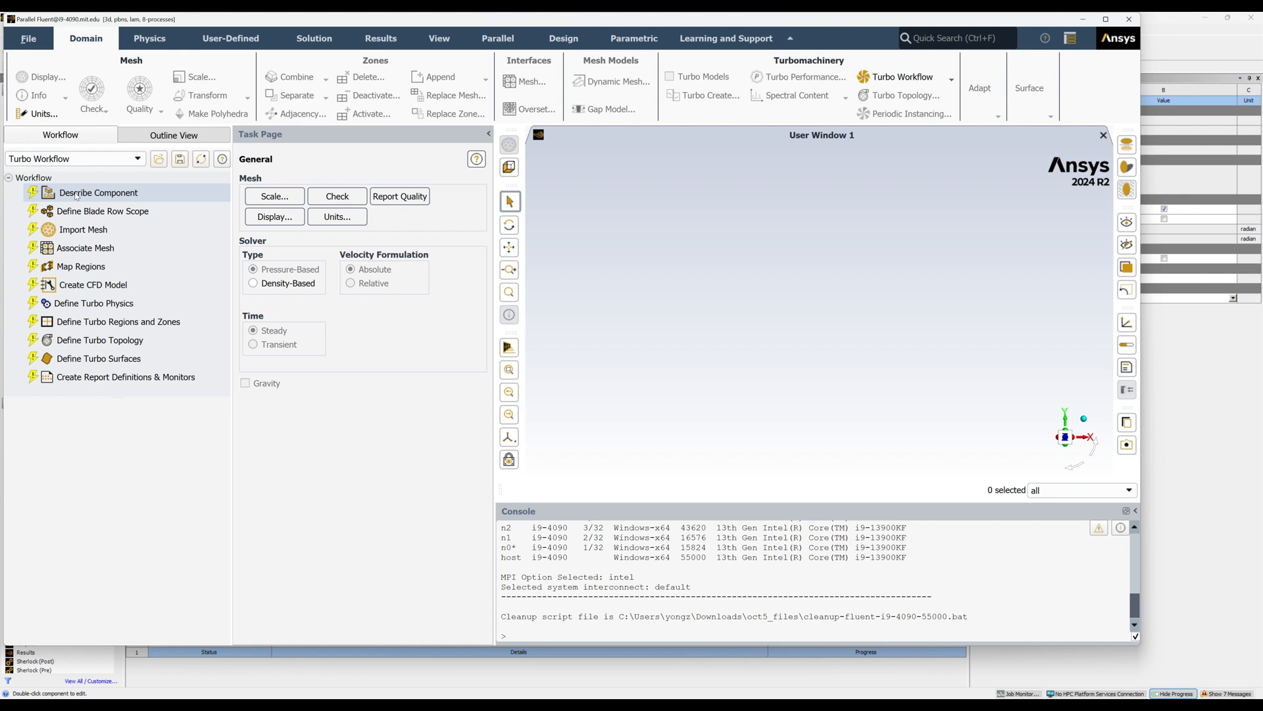
click(76, 196)
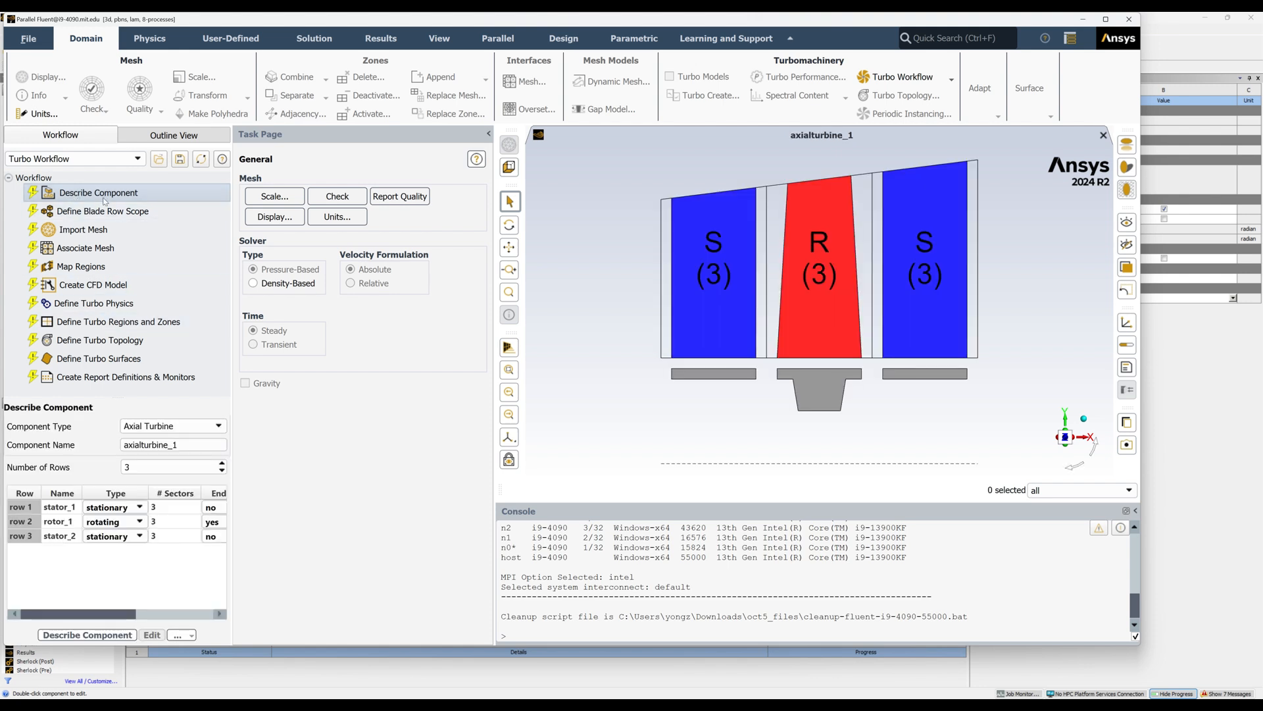
click(175, 429)
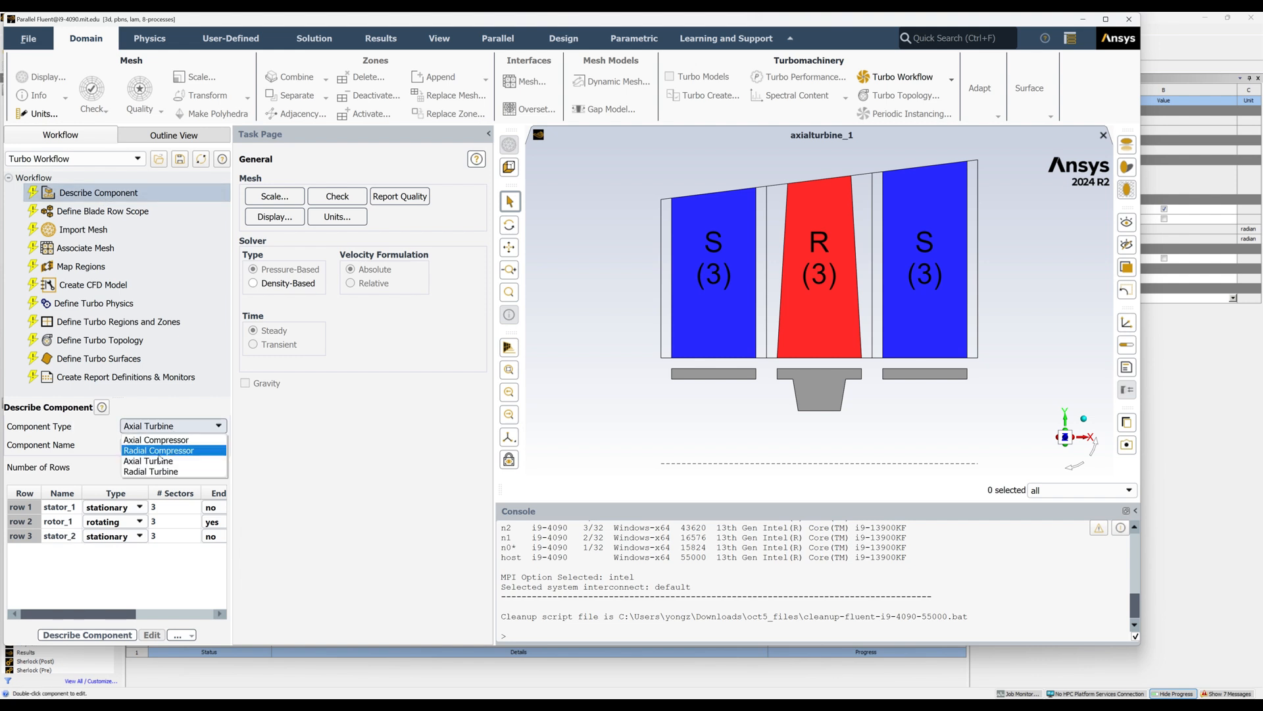
click(160, 453)
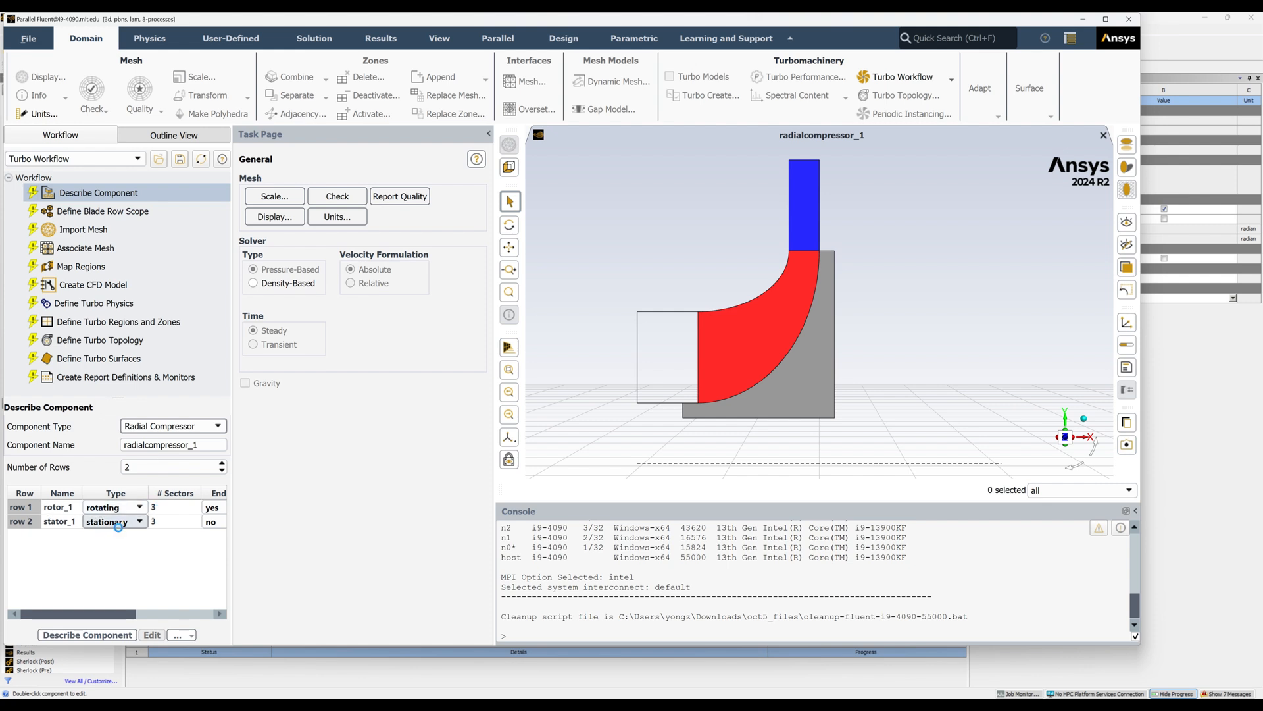
Set the sector counts to 9 for rotor_1 and 11 for stator_1, and complete the Describe Component task.
double_click(176, 507)
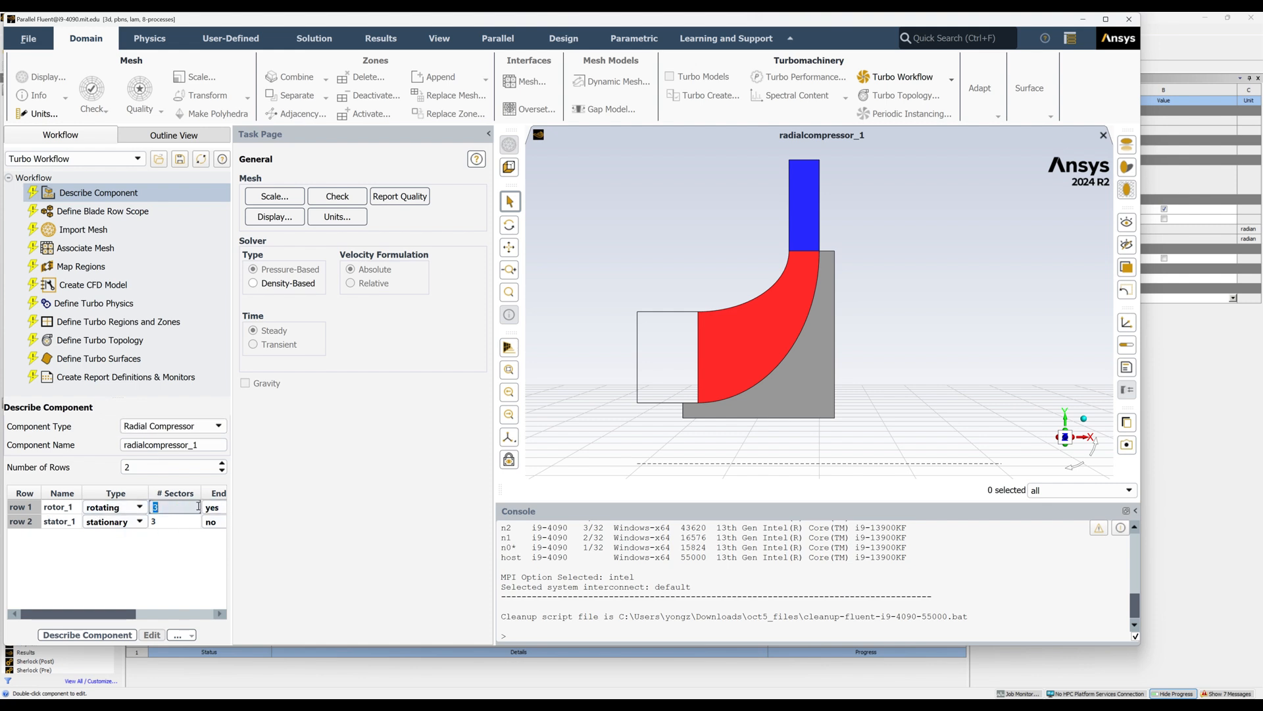
text(9)
double_click(180, 521)
text(11)
click(182, 547)
click(225, 527)
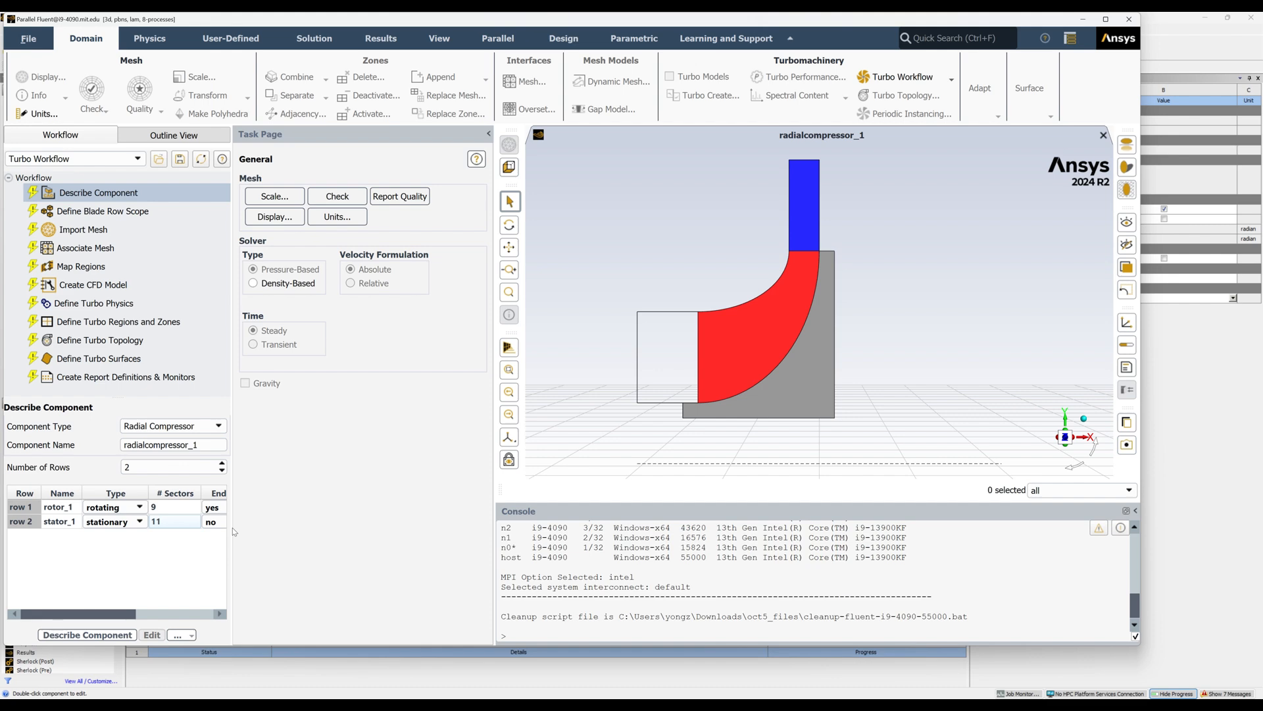
drag(233, 529, 323, 522)
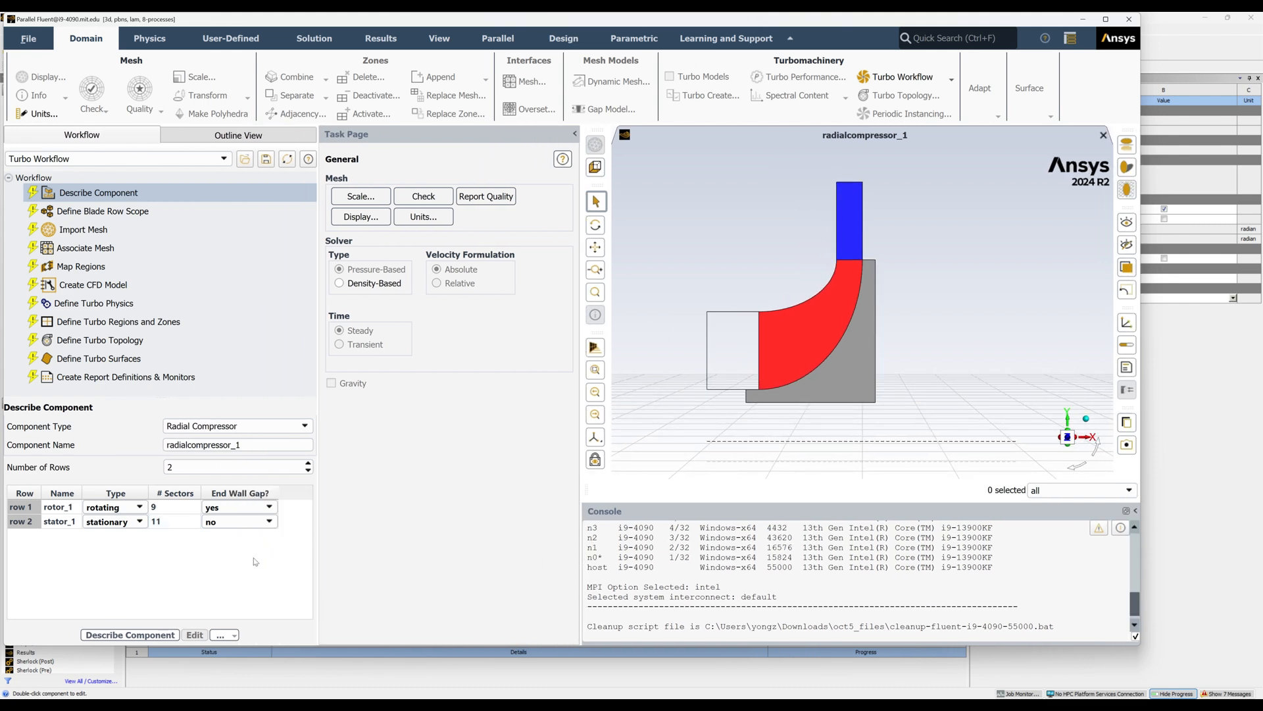
click(159, 634)
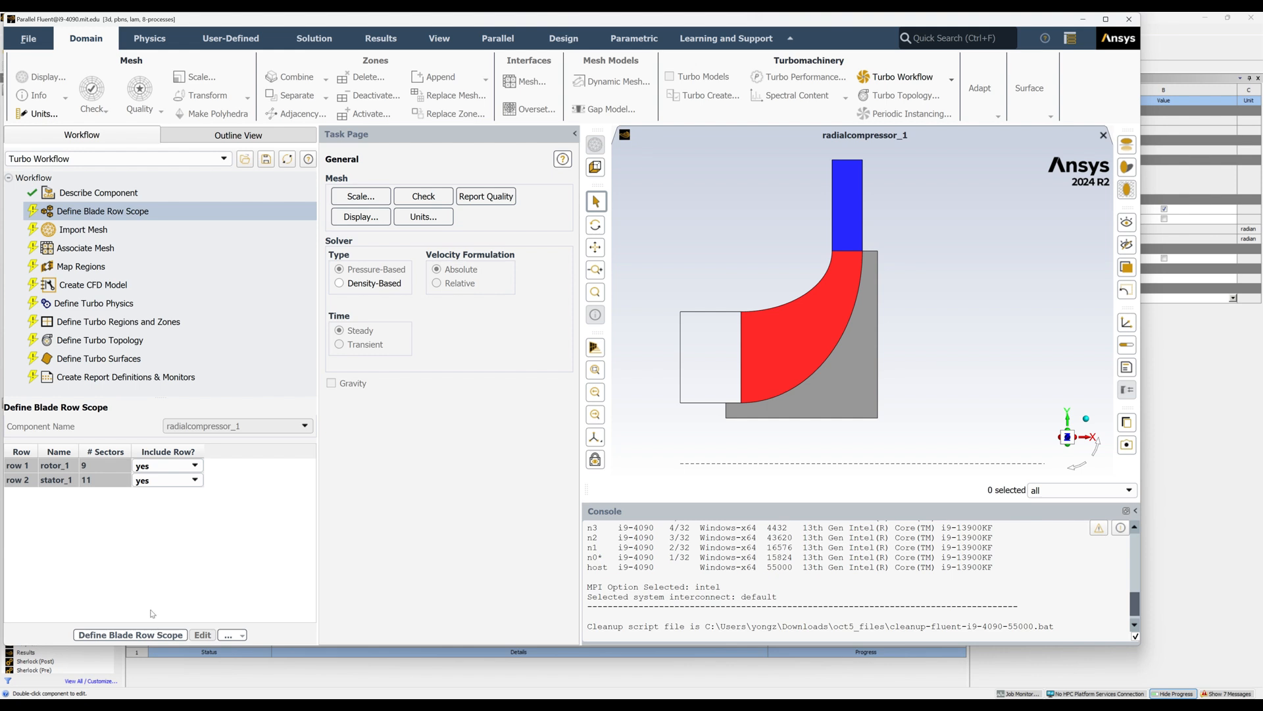
Define the blade row scope with both rows included and import impeller.gtm and diffusor.gtm from the user_files folder.
click(145, 635)
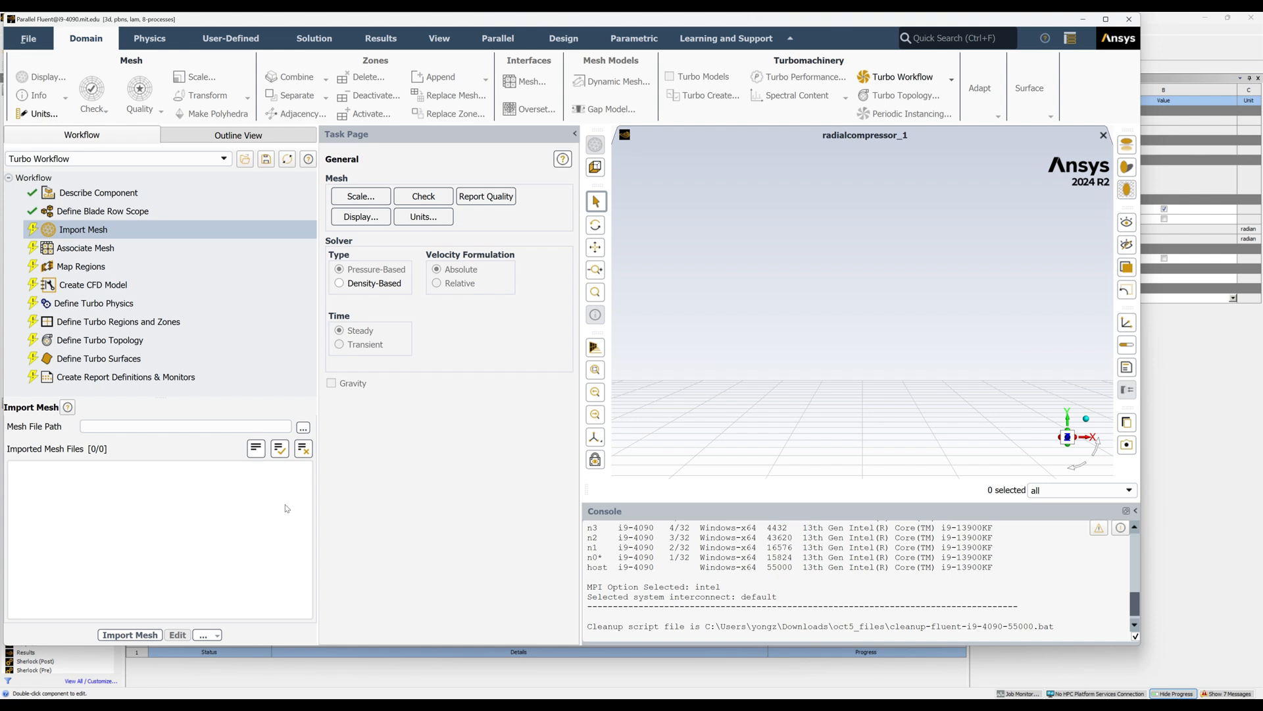
click(303, 431)
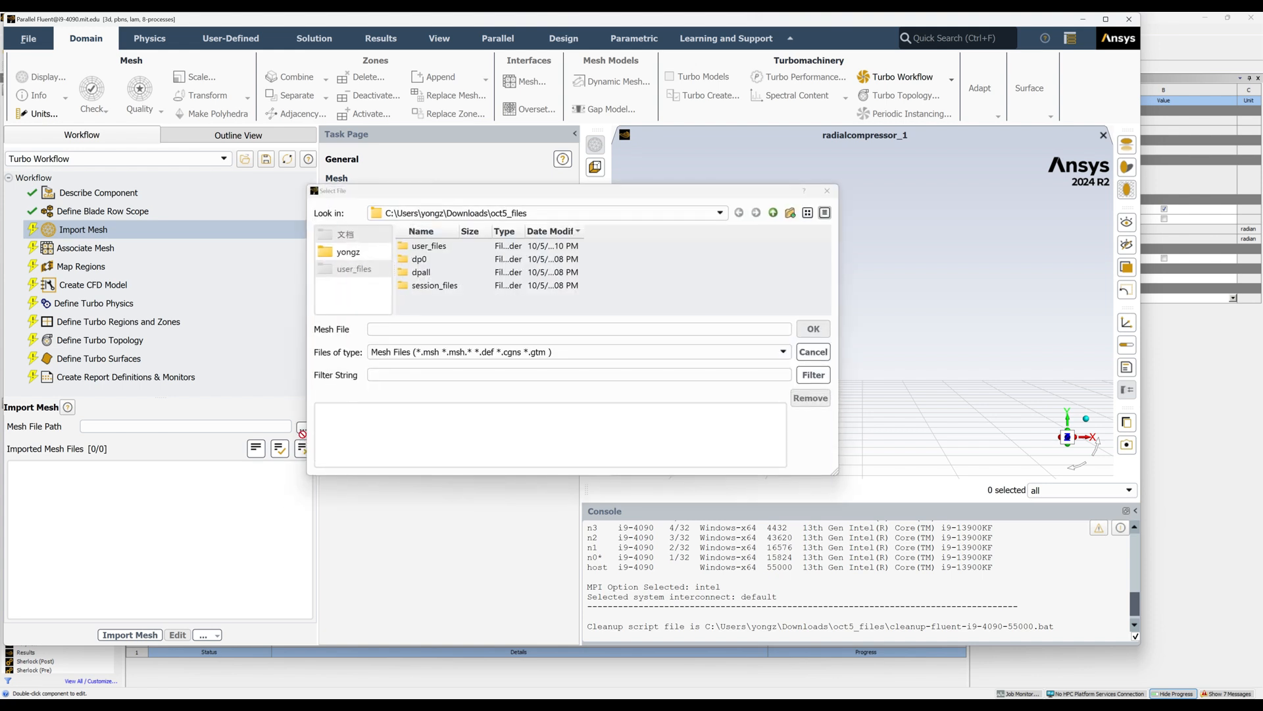
double_click(499, 247)
double_click(460, 245)
double_click(460, 258)
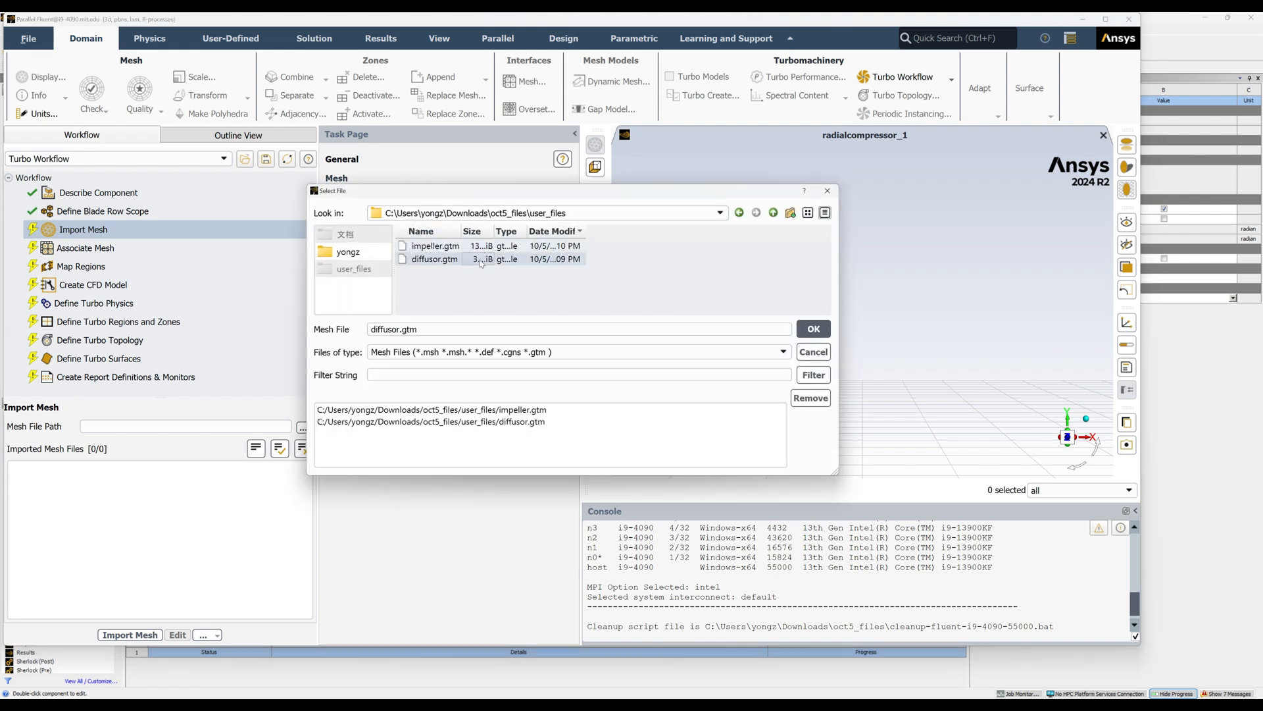
click(813, 329)
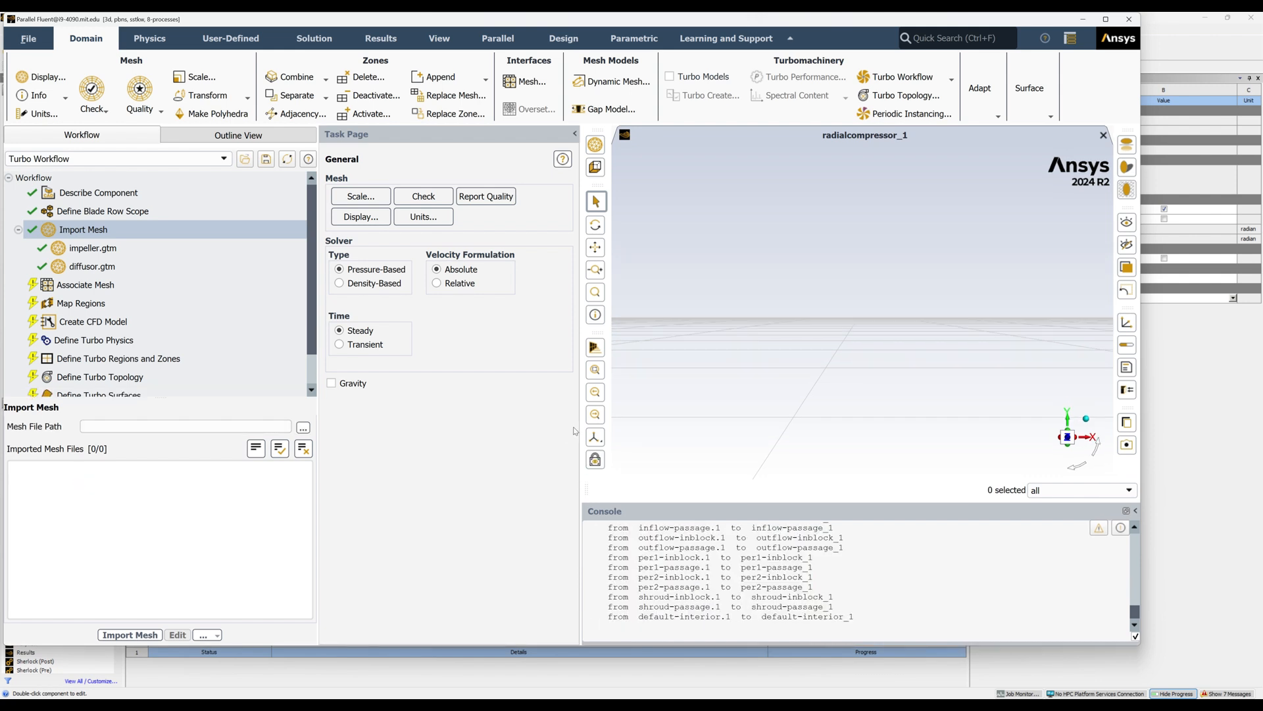
Open the Associate Mesh task and turn off wireframe highlighting to inspect the imported meshes as solid surfaces.
click(71, 292)
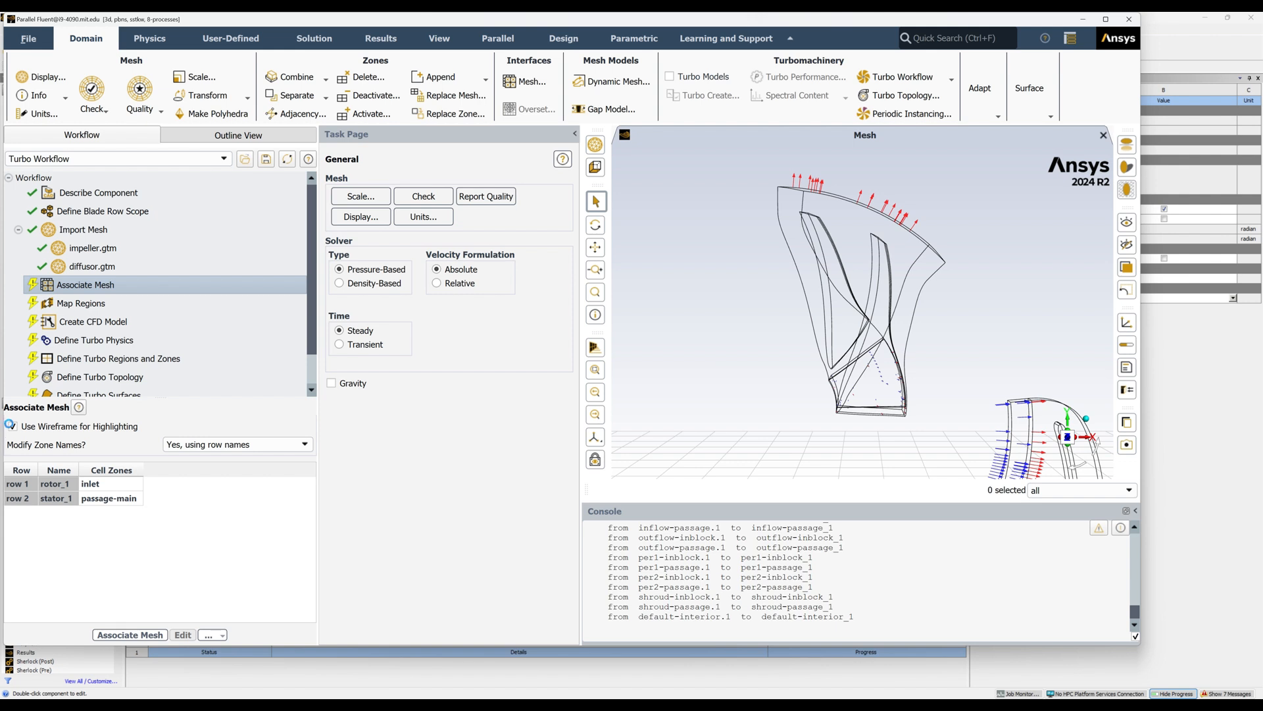
click(13, 426)
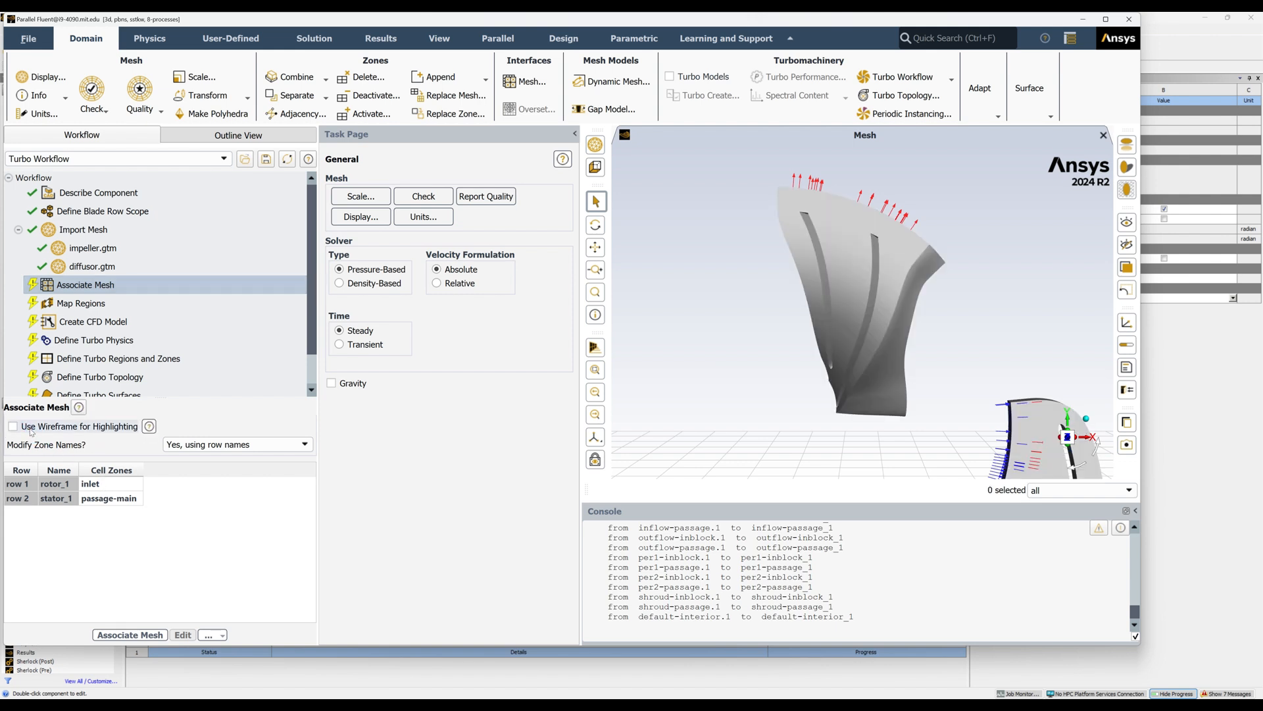
click(110, 487)
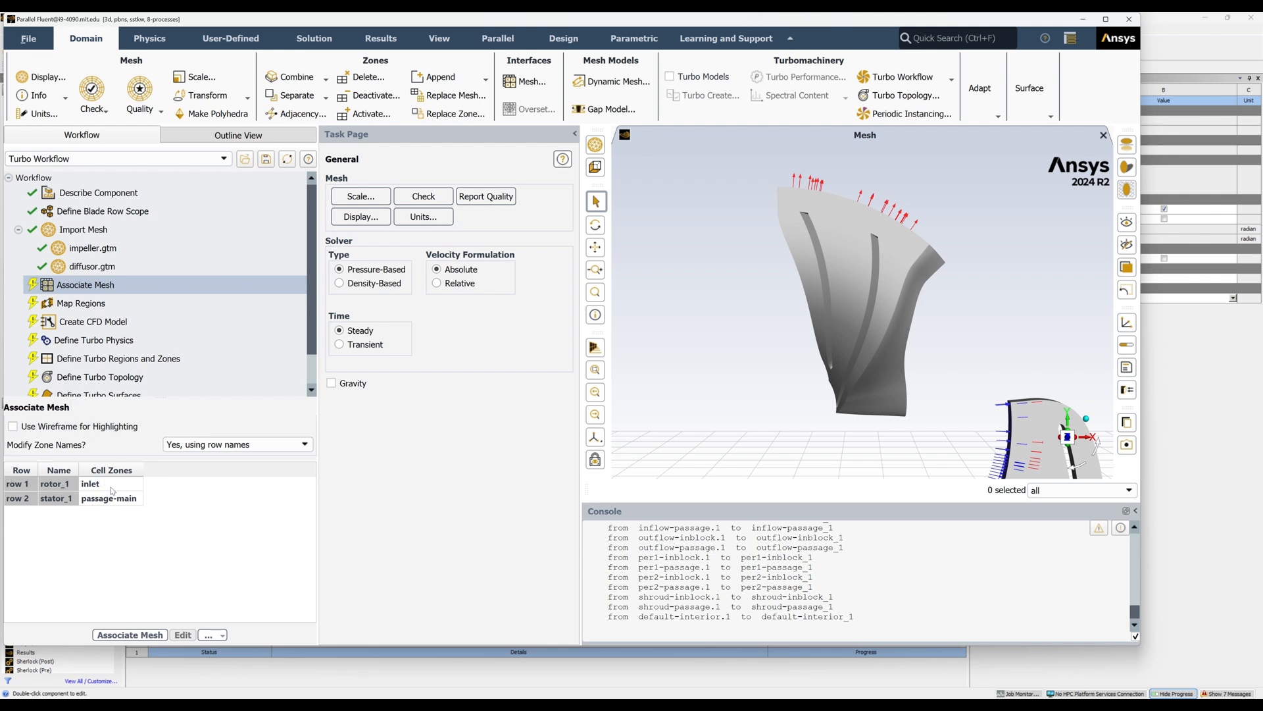
click(596, 225)
drag(779, 275, 687, 466)
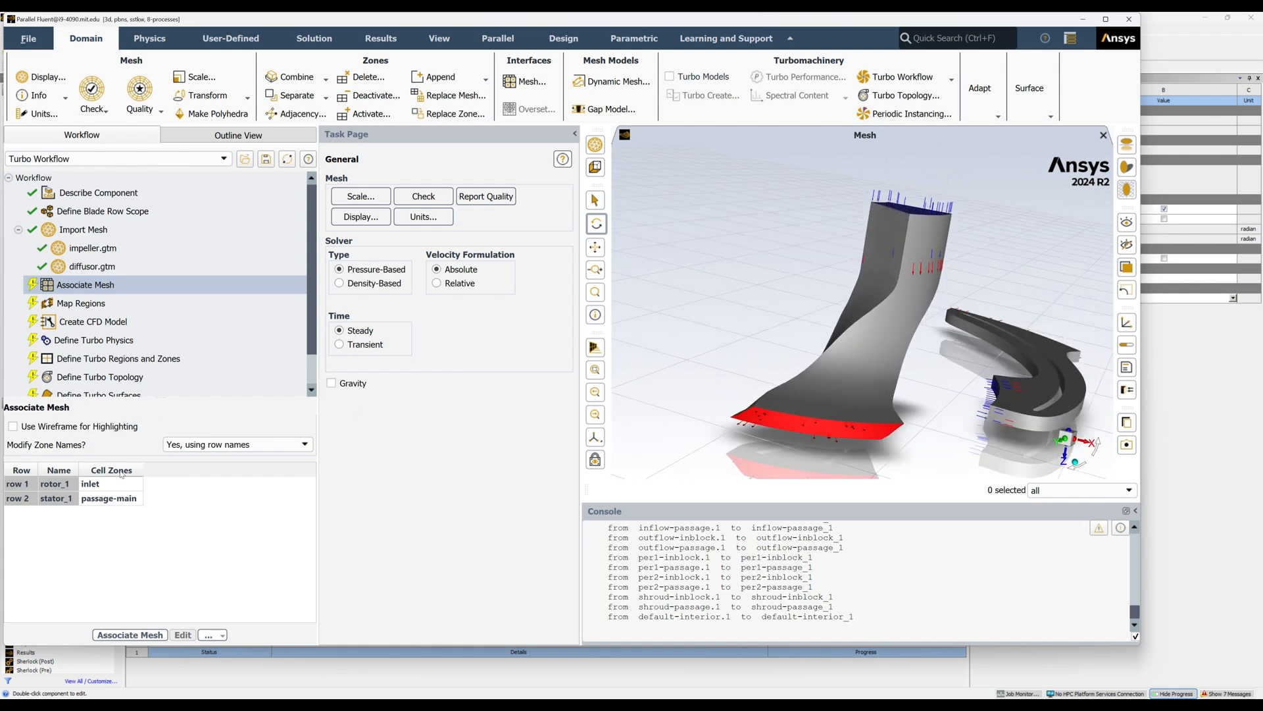
Associate the inlet and passage-main cell zones with the rotor_1 row.
click(102, 485)
click(102, 484)
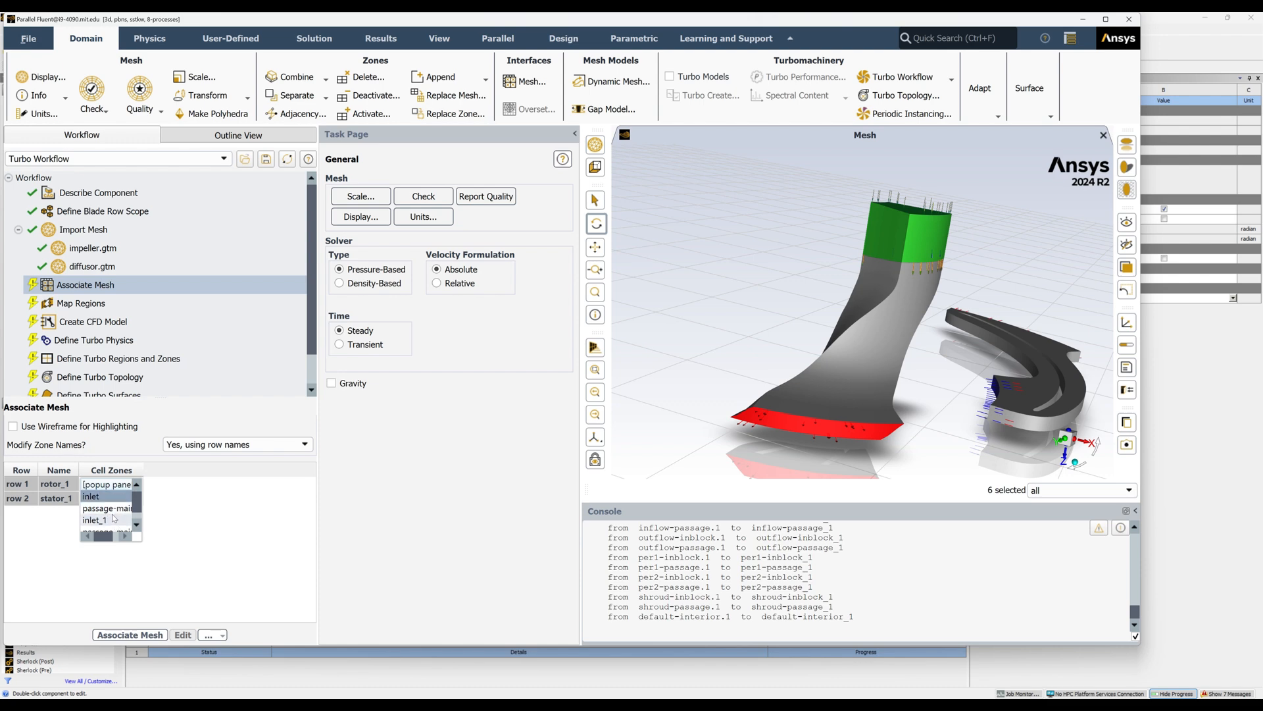
click(106, 484)
click(277, 362)
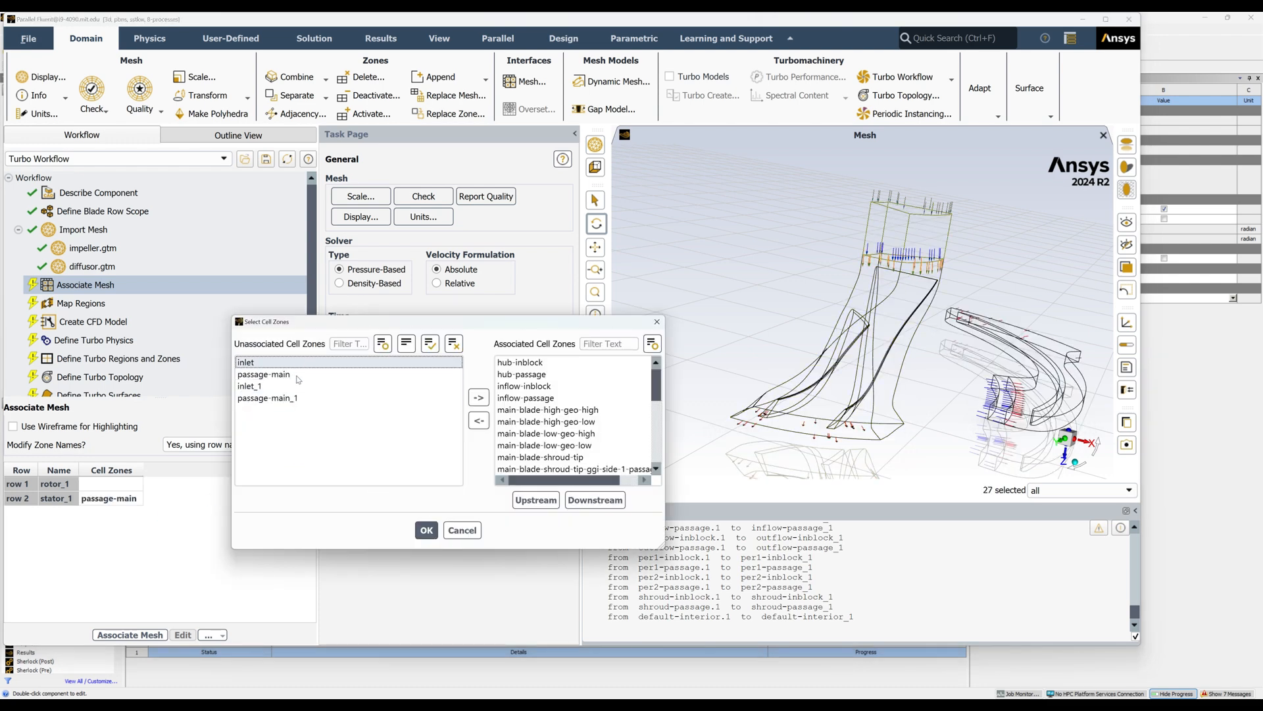
click(309, 375)
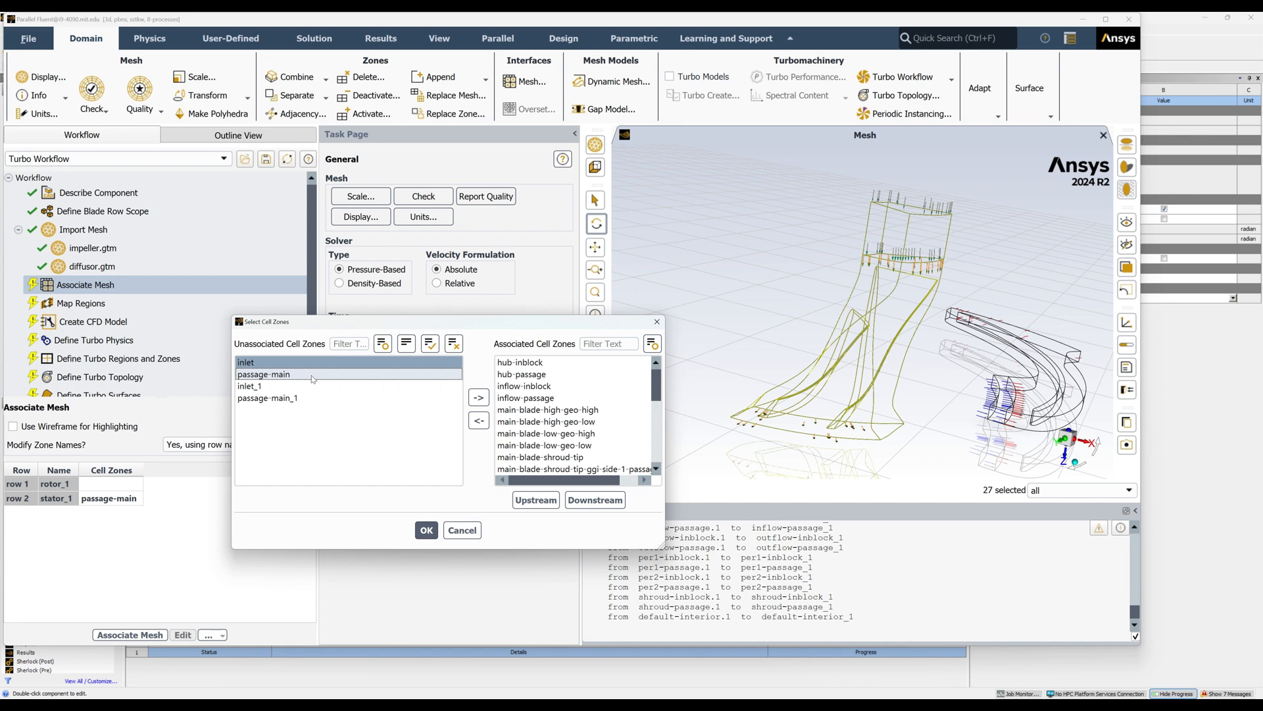
click(426, 530)
click(158, 486)
click(159, 487)
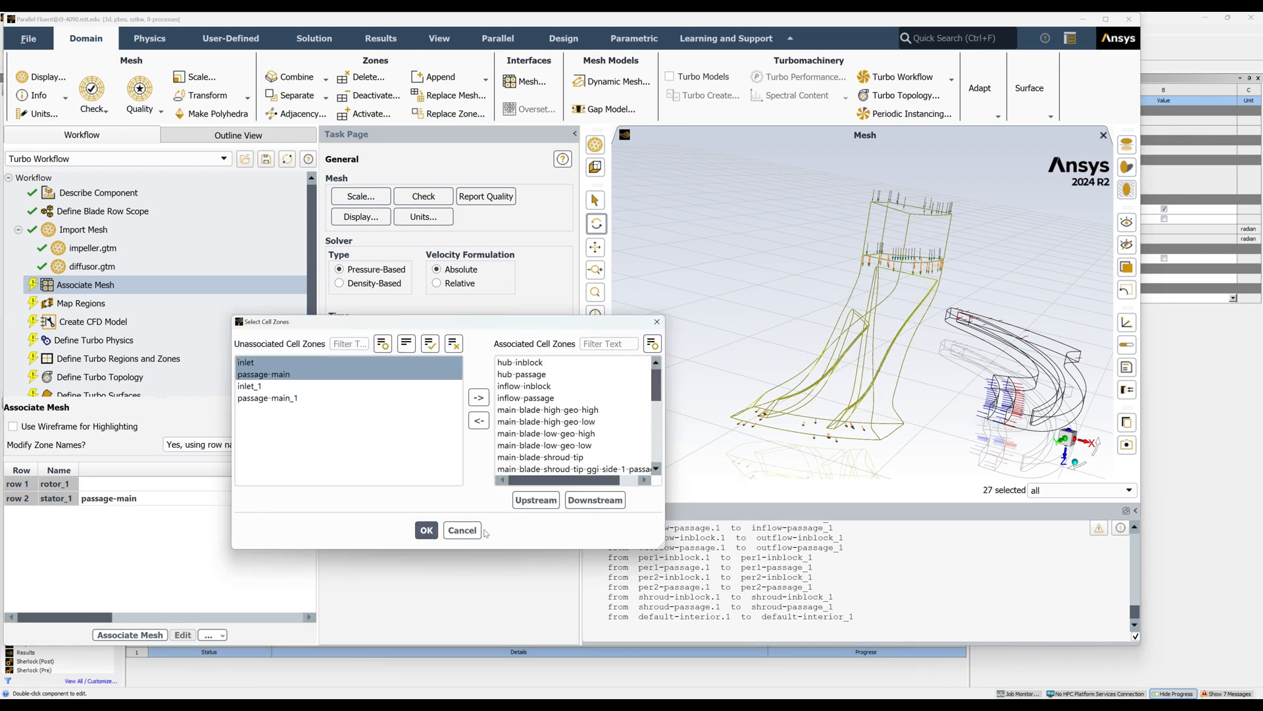
click(472, 530)
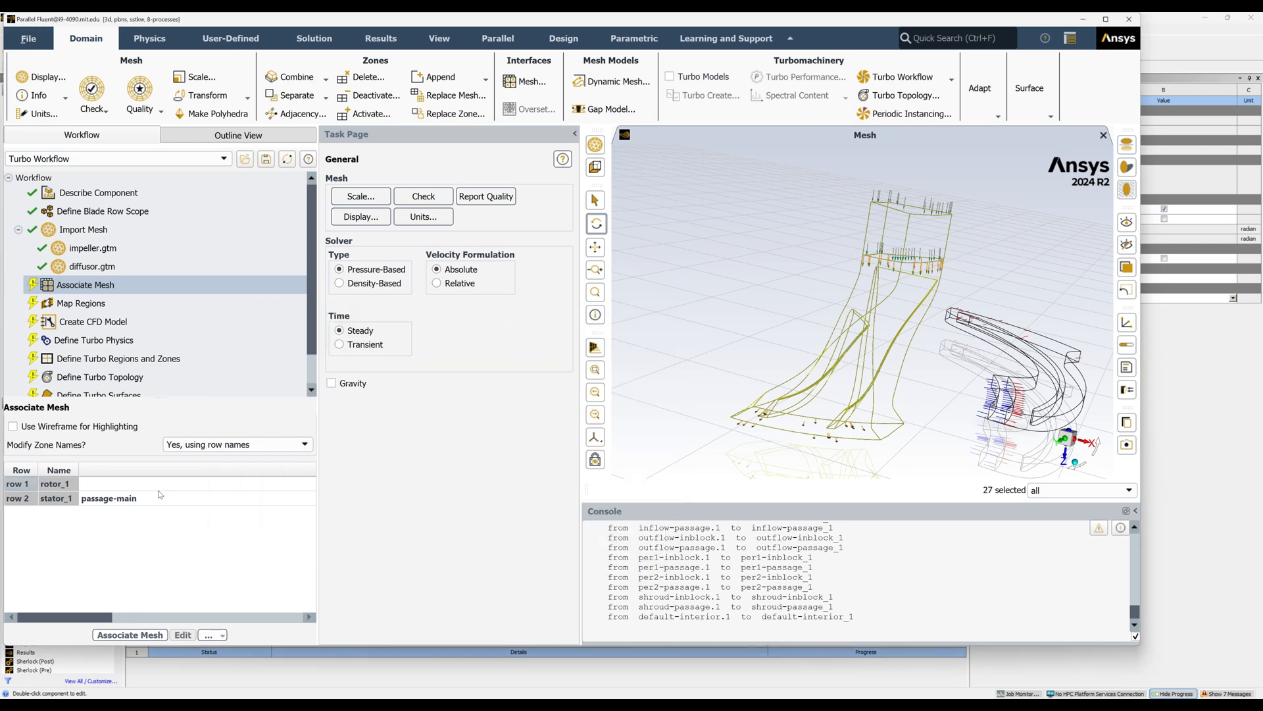
click(139, 489)
click(119, 507)
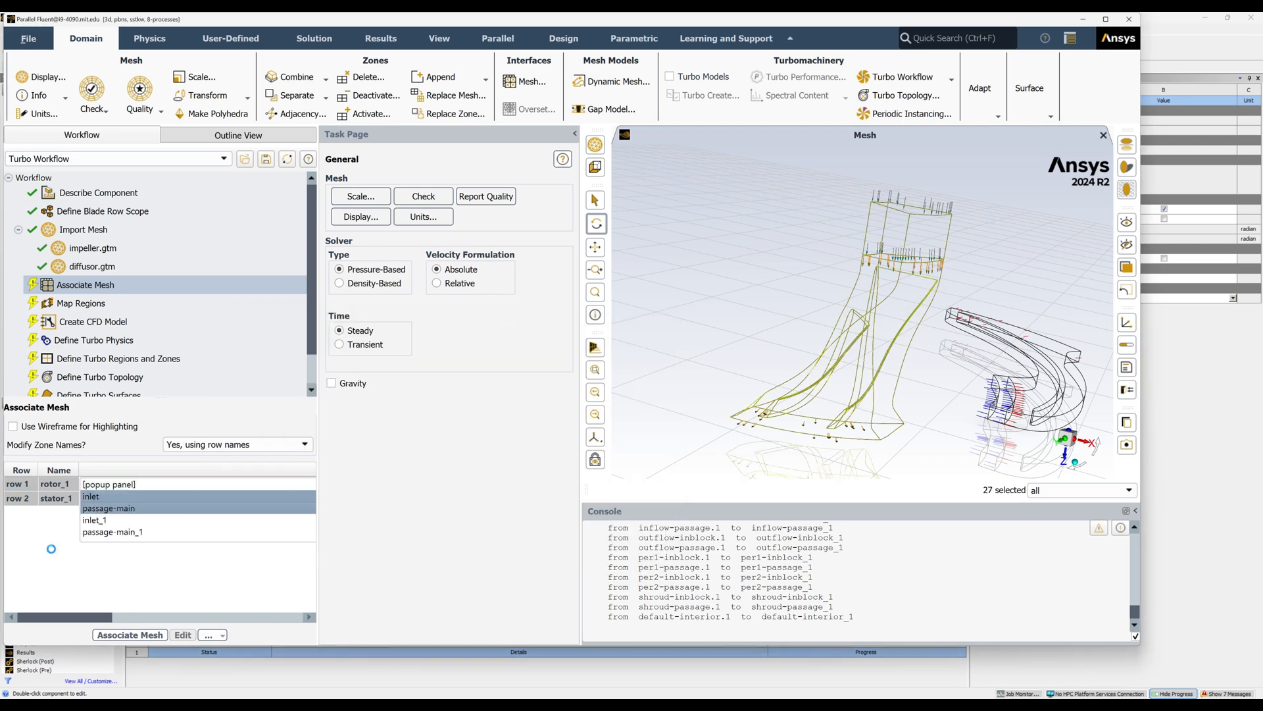
click(125, 489)
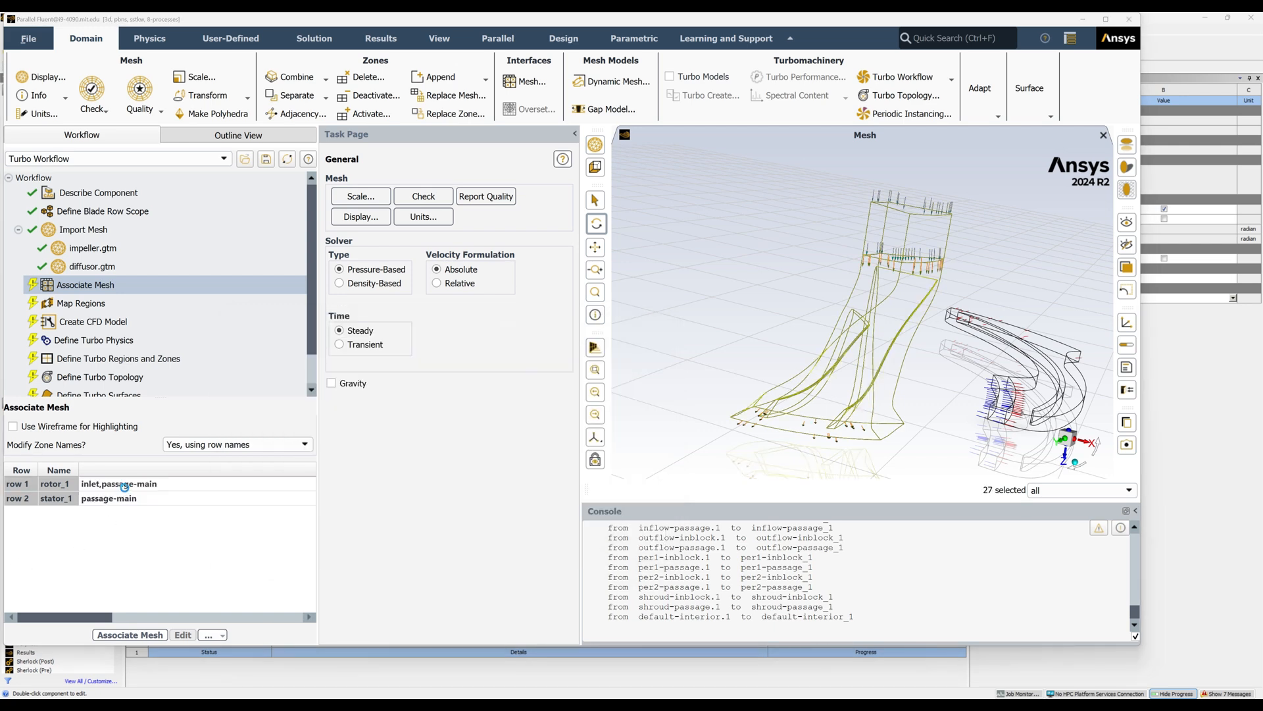
Assign the inlet_1 and passage-main_1 cell zones to stator_1 and complete the Associate Mesh task.
click(127, 503)
click(127, 504)
click(122, 534)
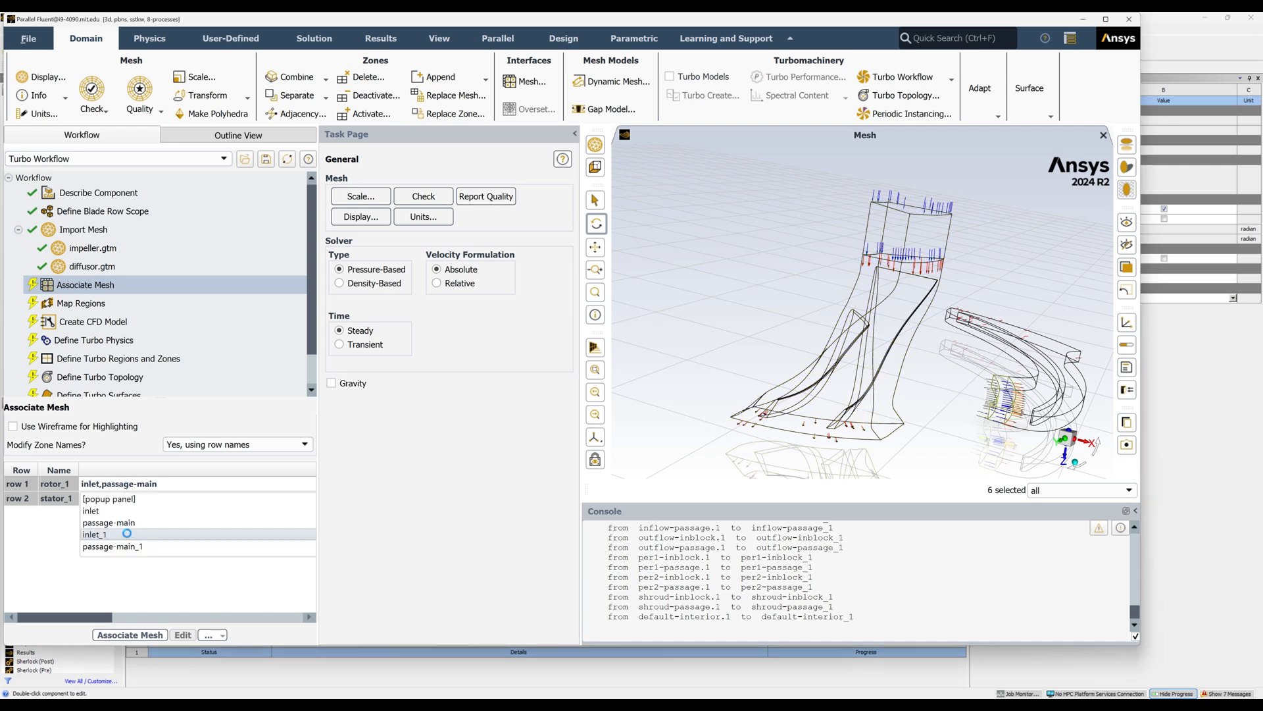
click(117, 547)
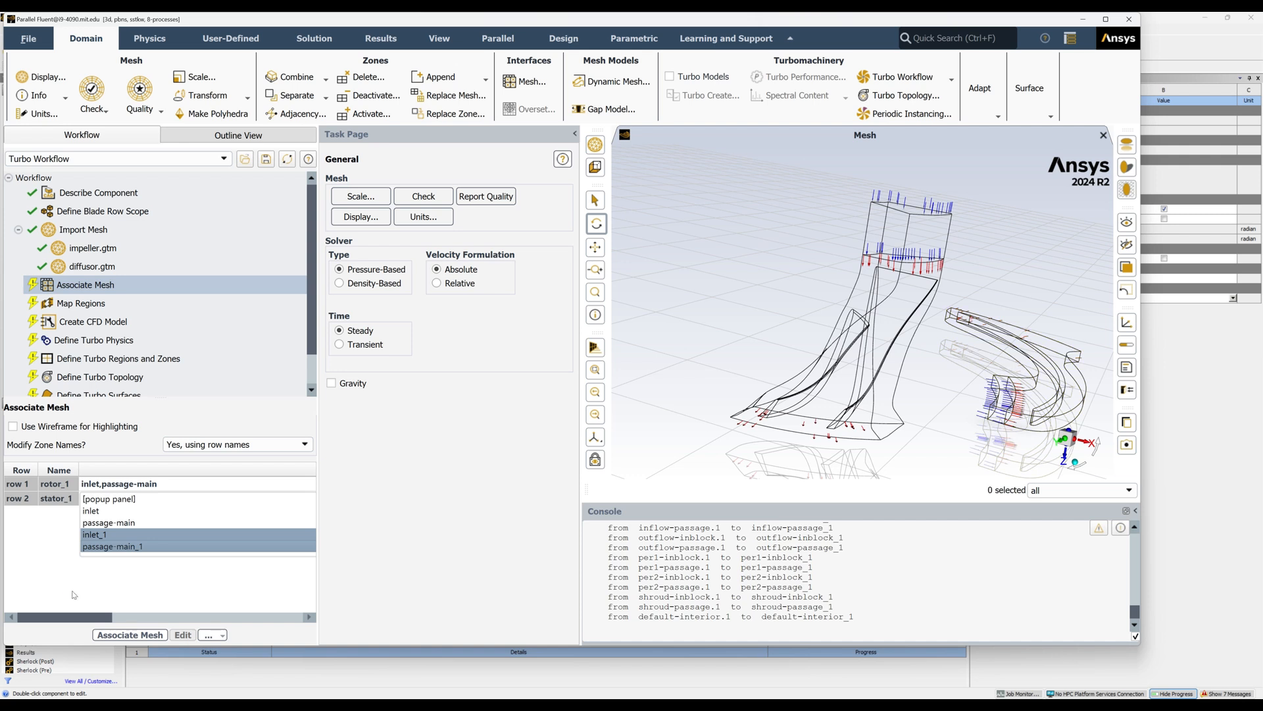
click(73, 594)
click(133, 499)
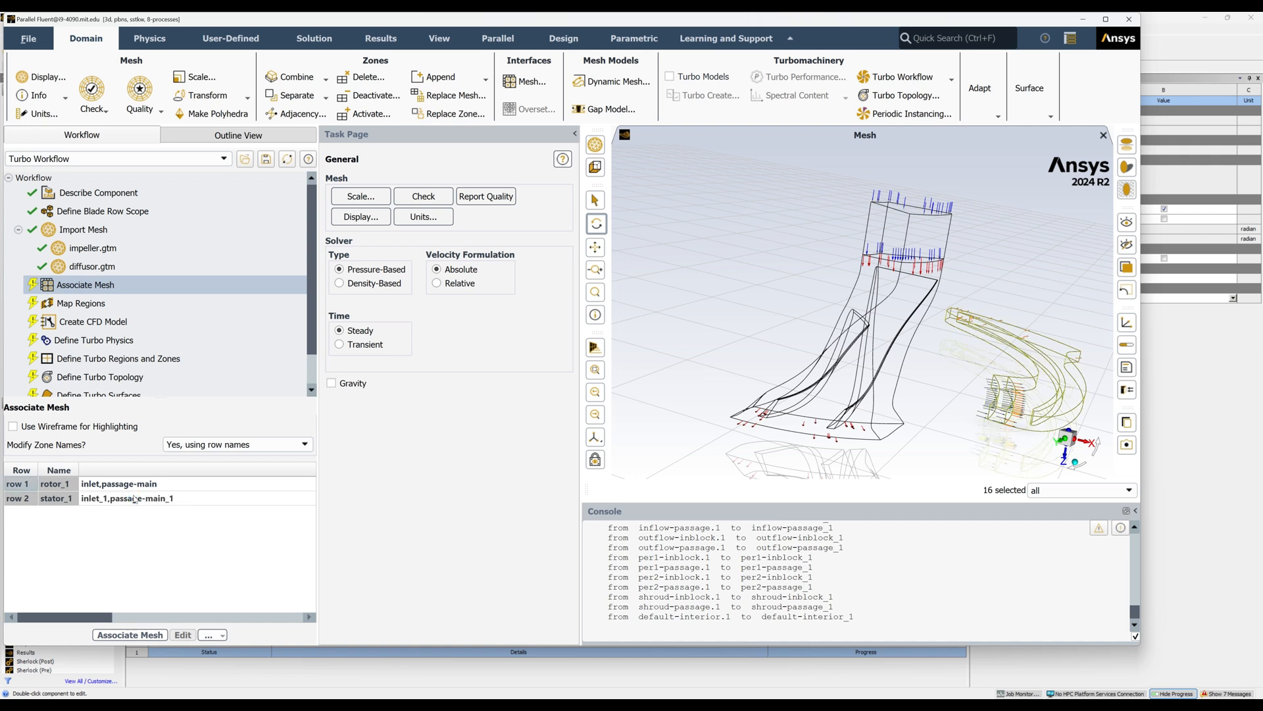
click(143, 636)
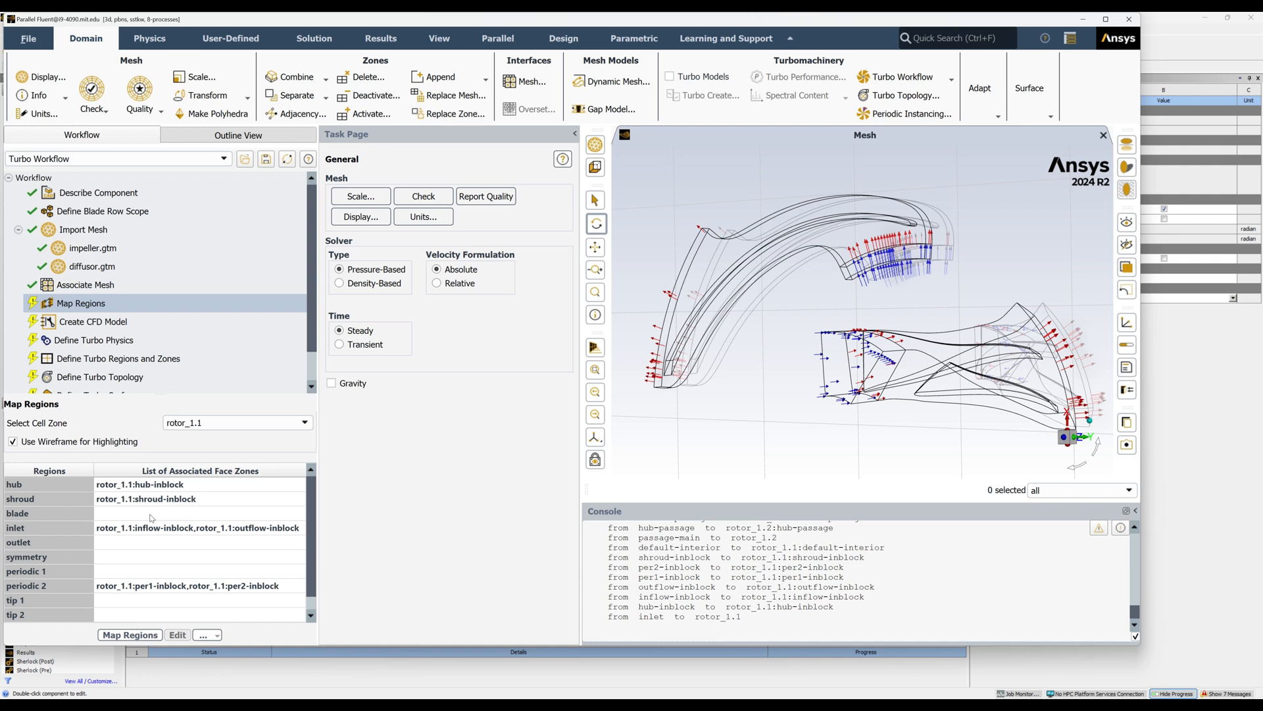
Map the rotor_1.1 inlet region to inflow-inblock only and the outlet region to outflow-inblock.
click(148, 527)
click(141, 551)
click(70, 543)
click(99, 542)
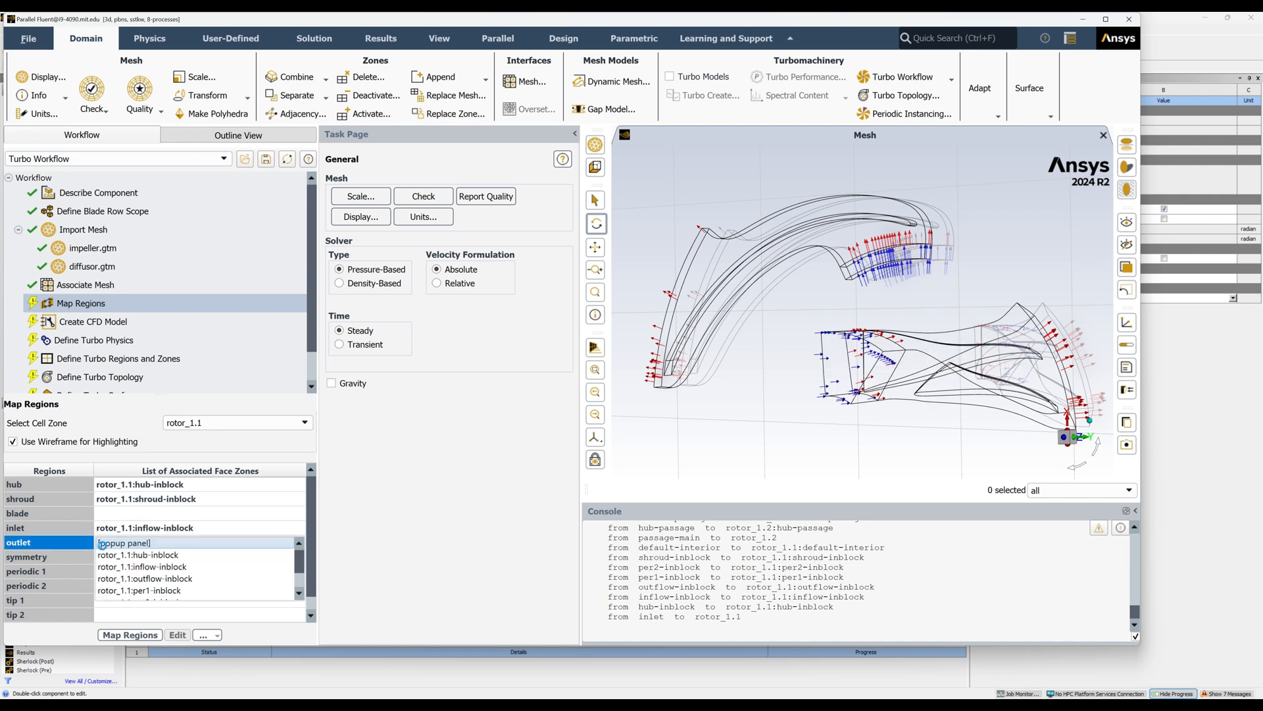
click(155, 579)
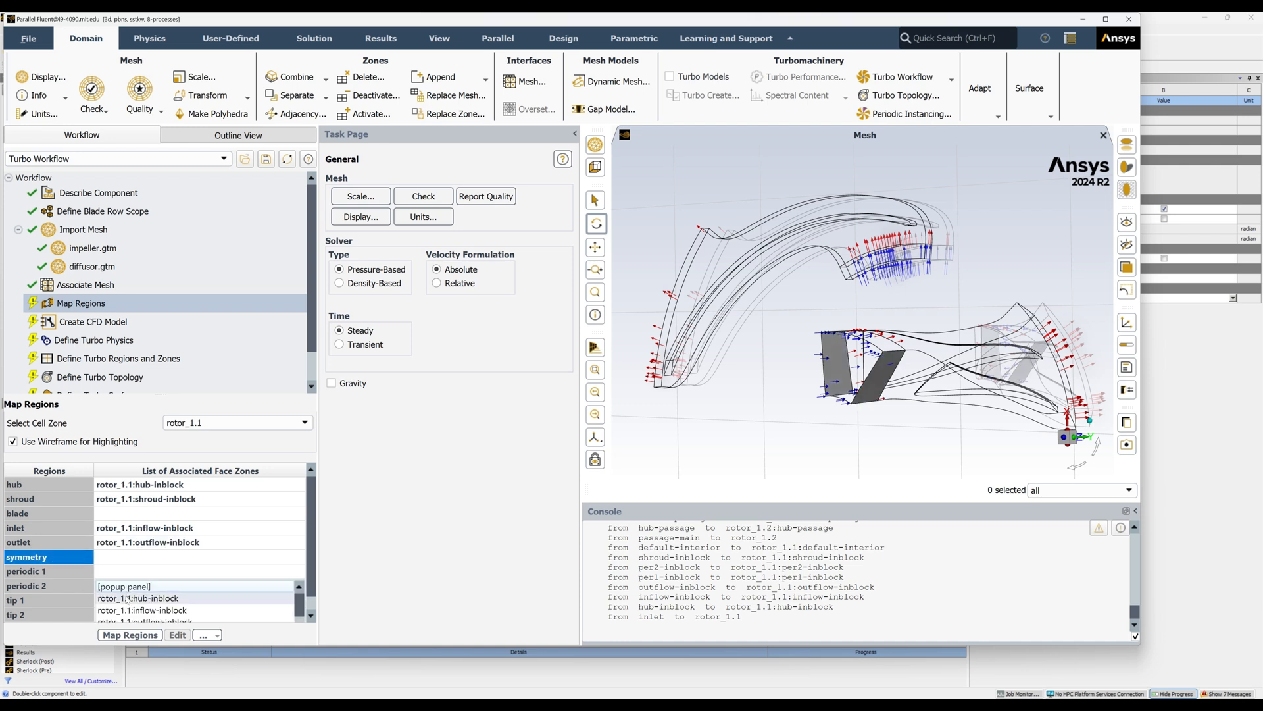
Map rotor_1.1's periodic 2 region to per2-inblock only and its periodic 1 region to per1-inblock.
scroll(155, 610, down, 1)
click(156, 596)
click(72, 569)
click(125, 560)
click(165, 605)
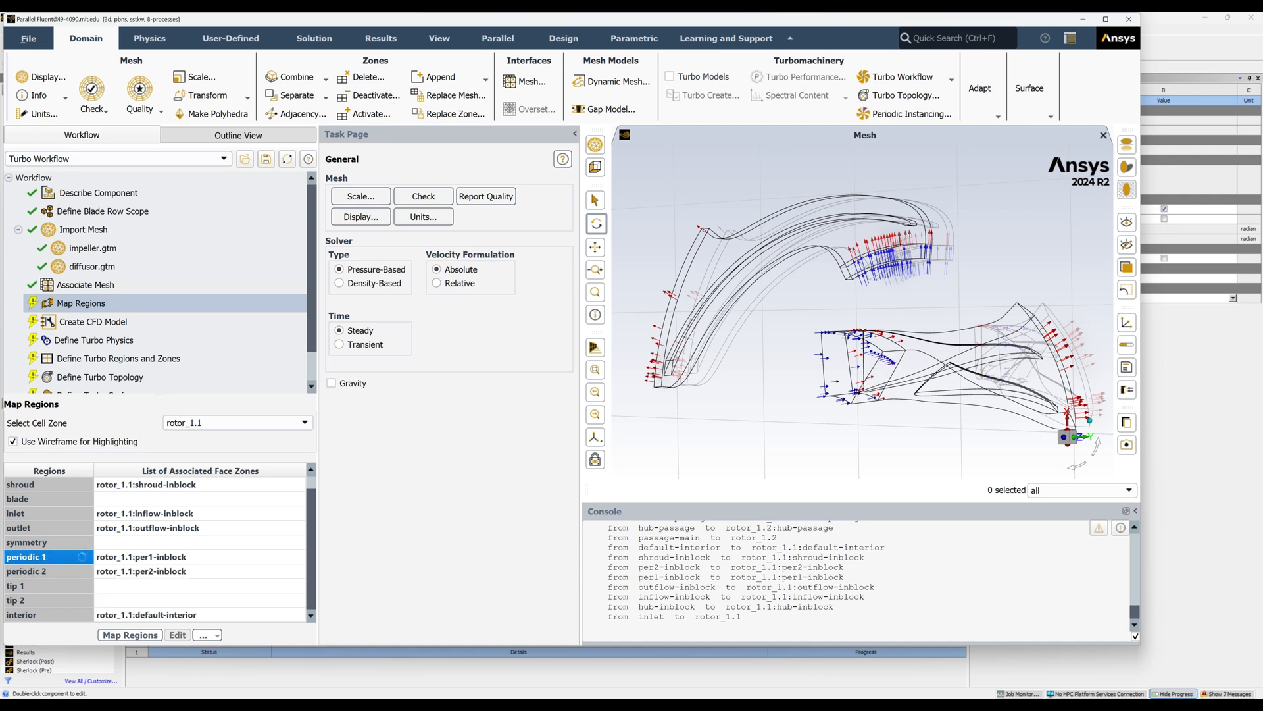
For cell zone rotor_1.2, map tip 1 to the main-blade and splitter-blade-1 shroud-tip-ggi-side-1-passage zones only.
click(199, 424)
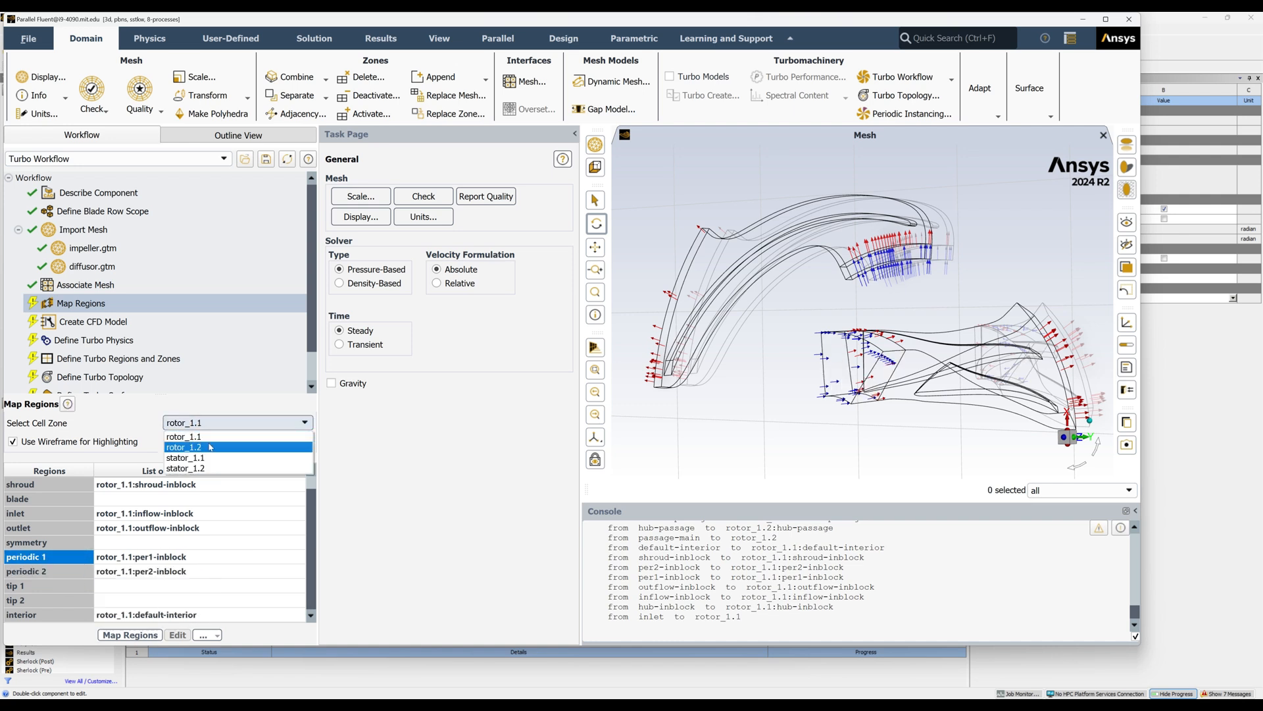
click(210, 446)
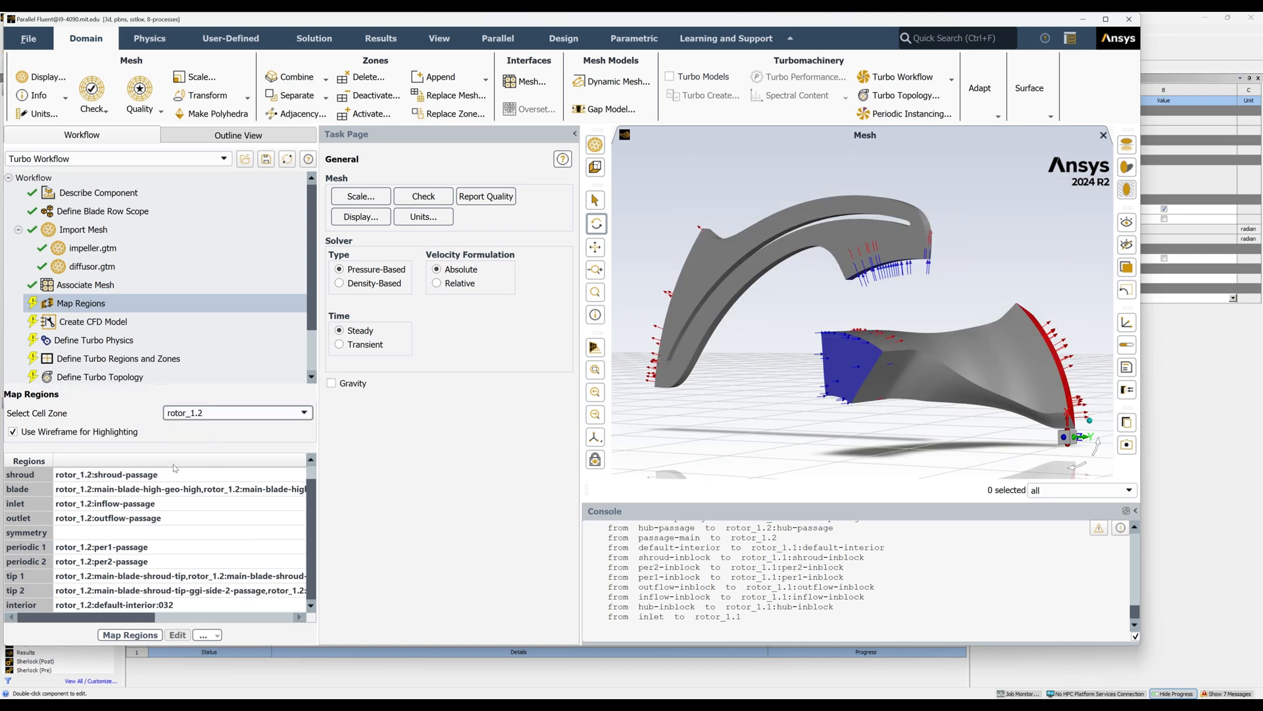
scroll(169, 476, up, 1)
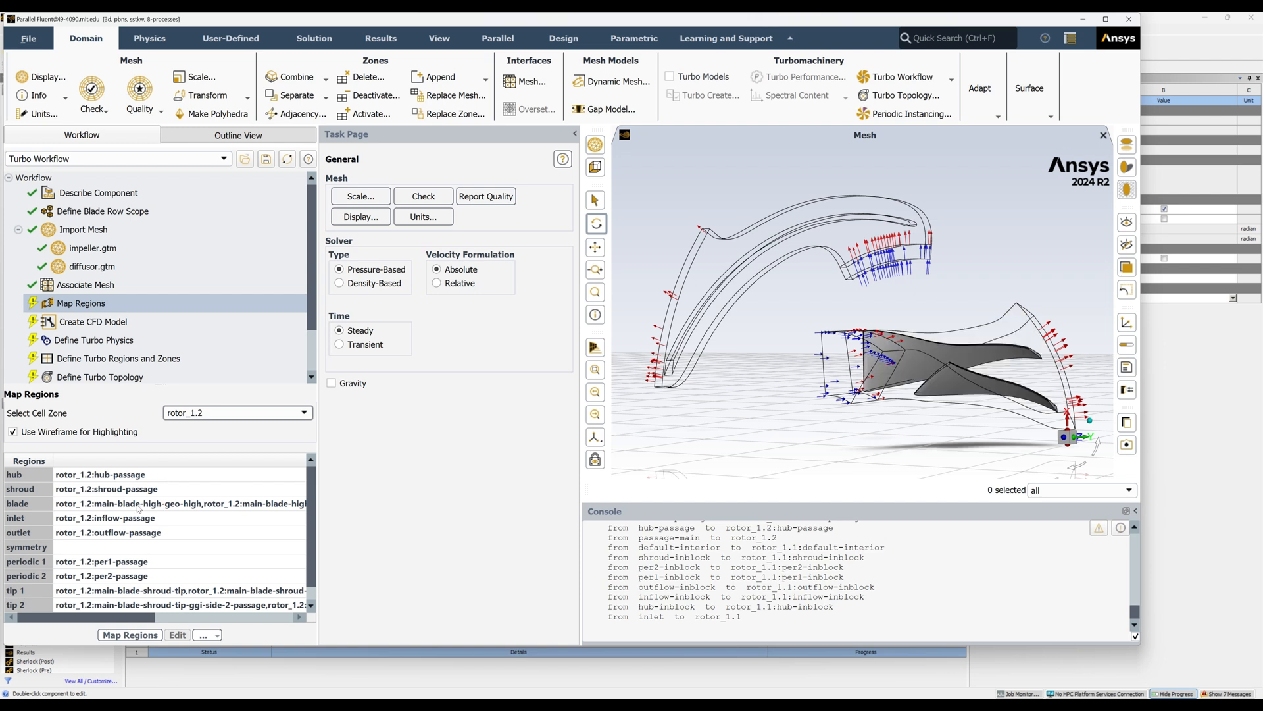
scroll(132, 516, down, 1)
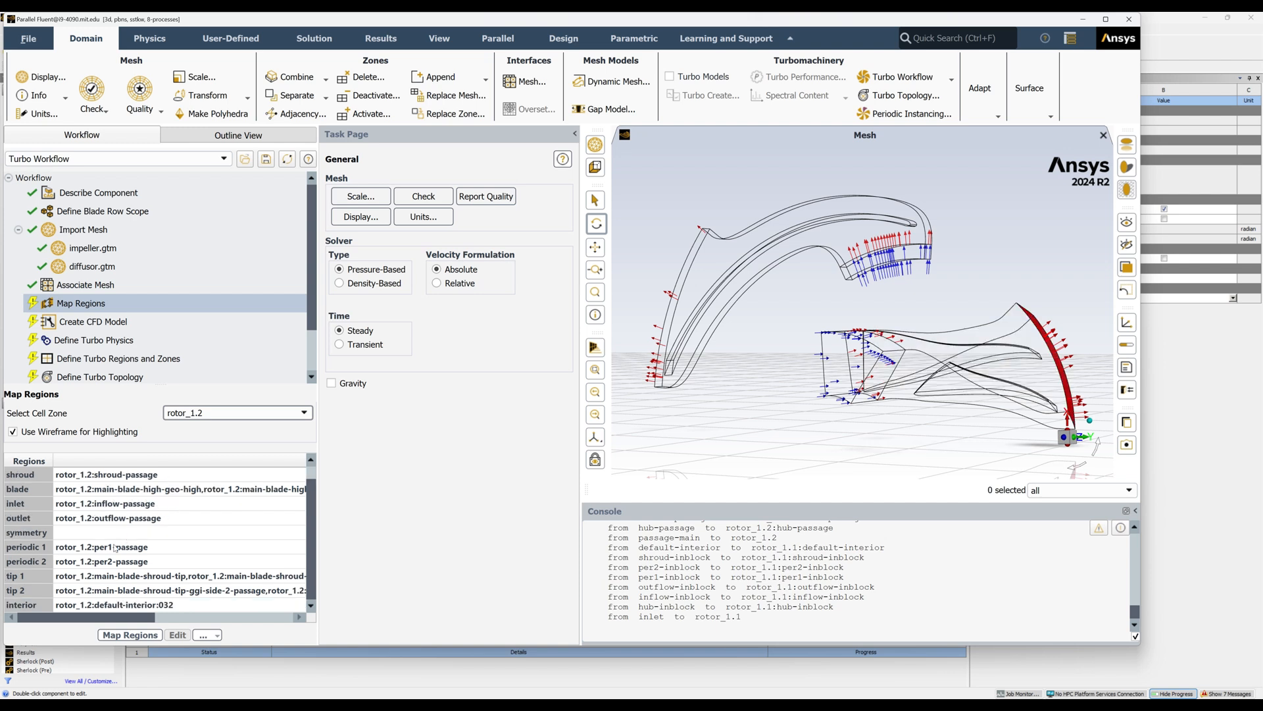
click(90, 583)
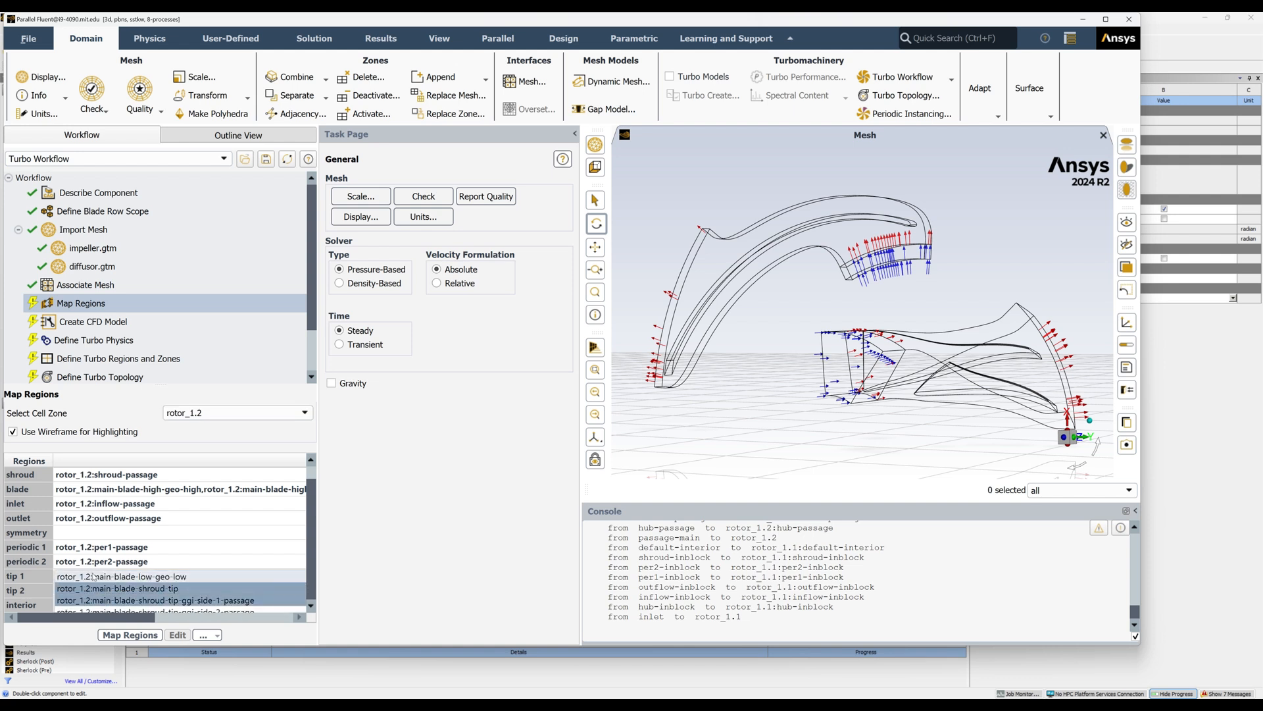
scroll(121, 600, up, 2)
click(119, 592)
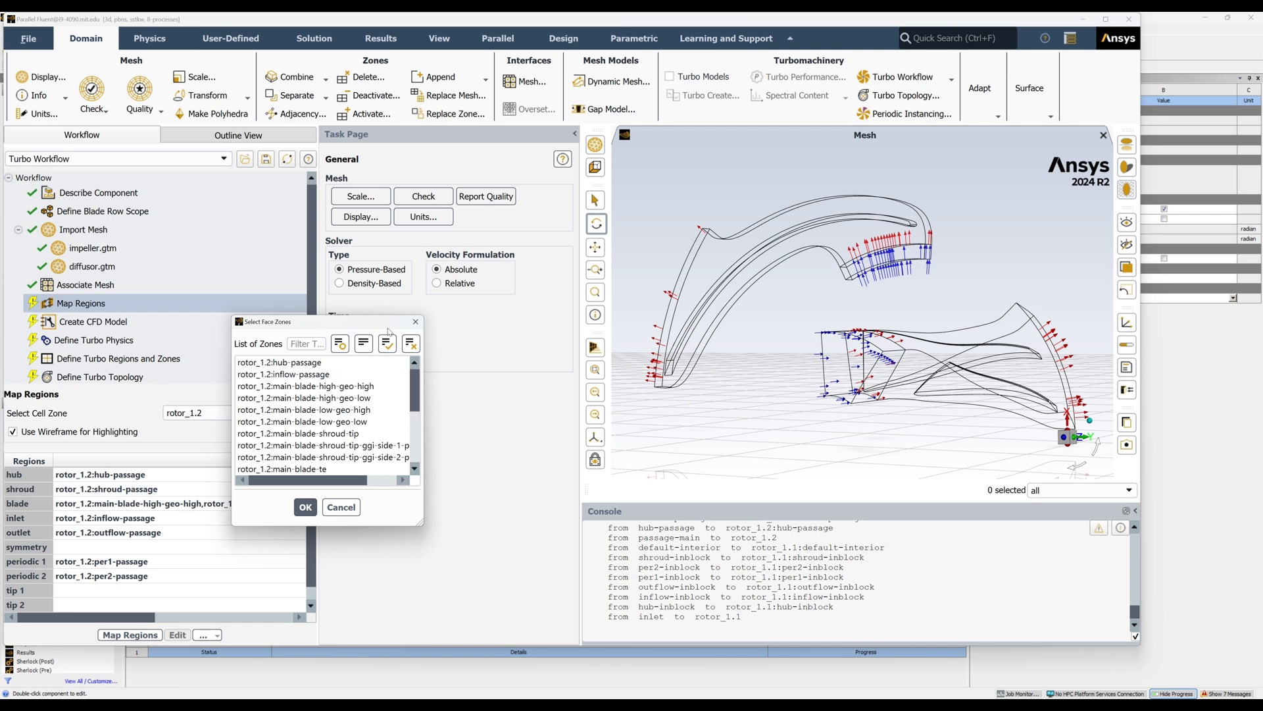
drag(421, 523, 925, 620)
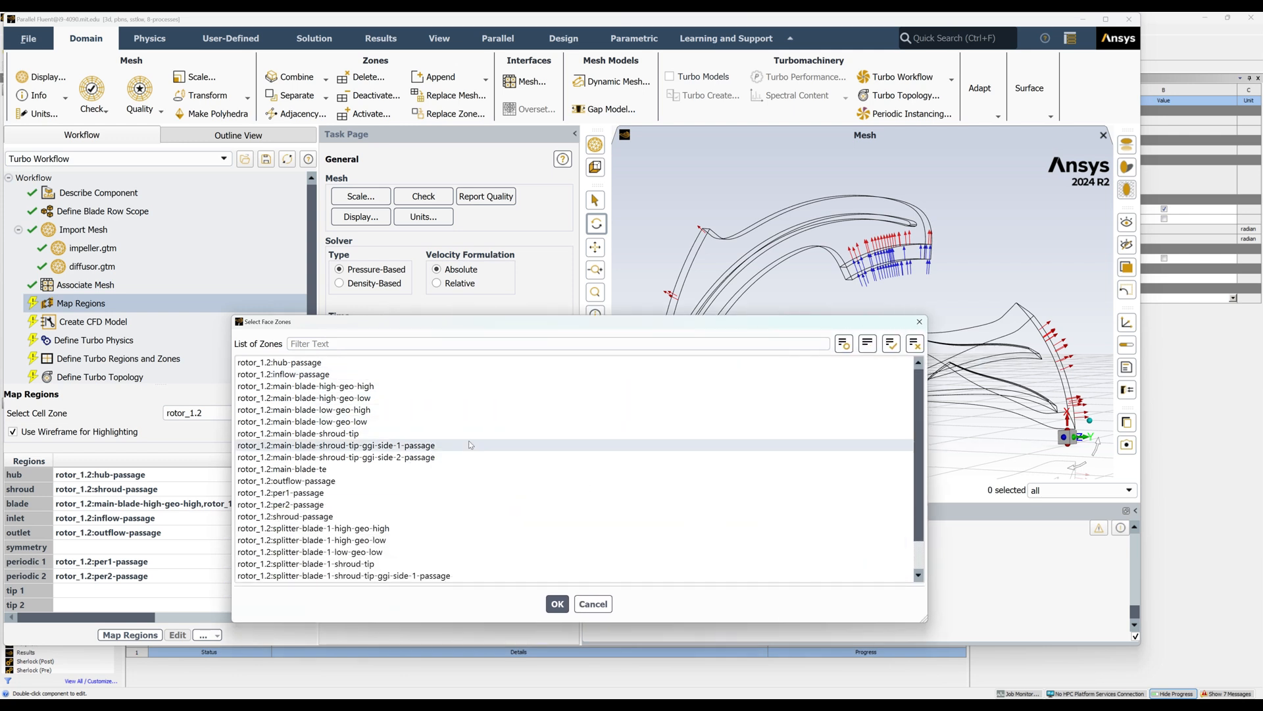
click(367, 448)
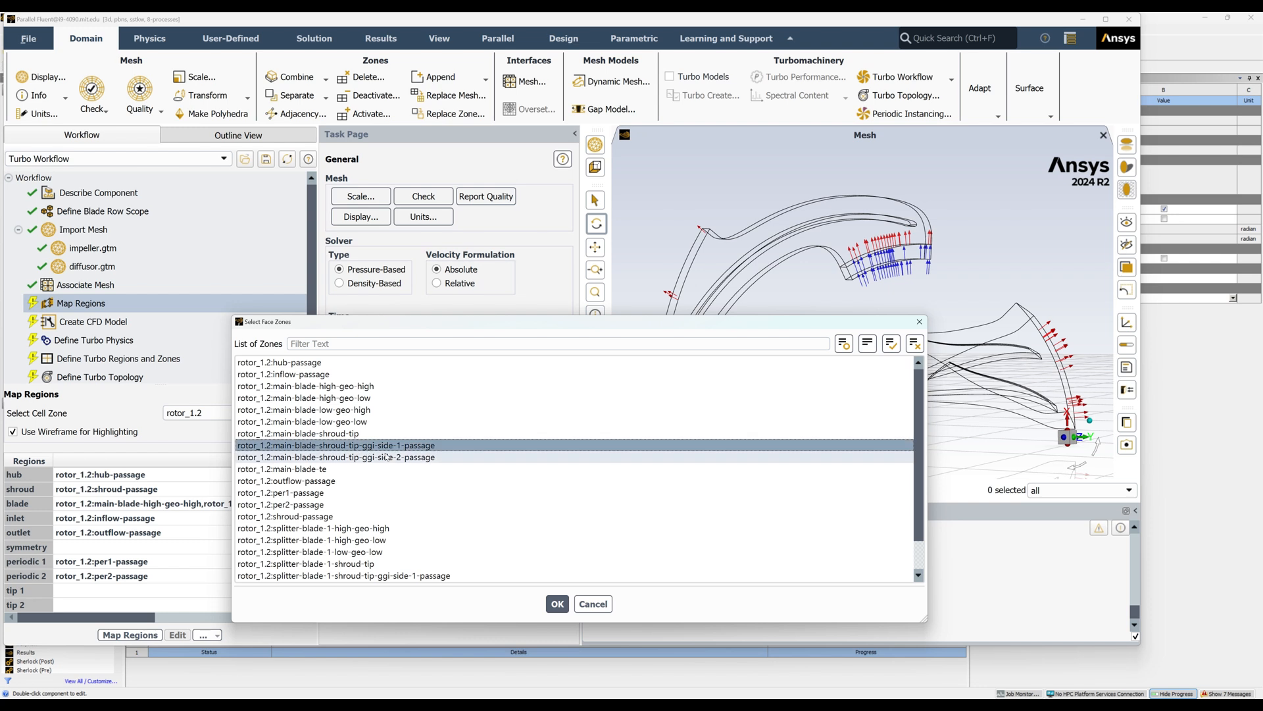
click(434, 577)
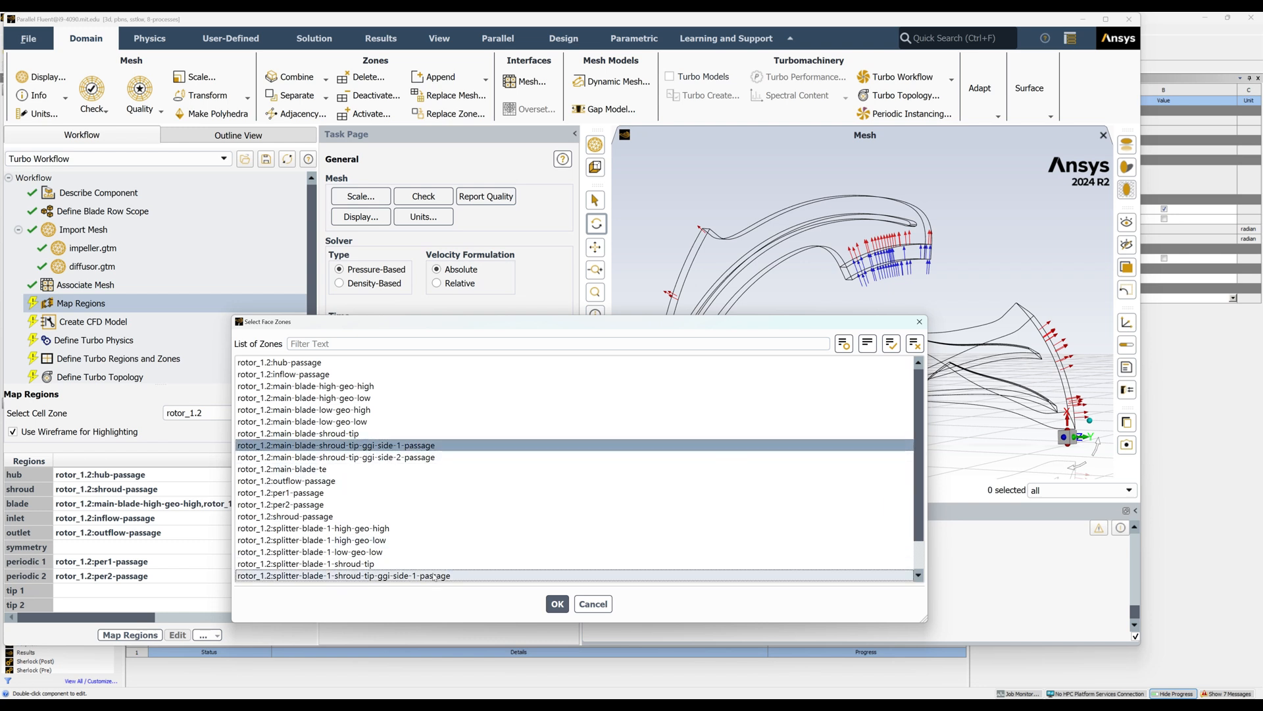
click(557, 604)
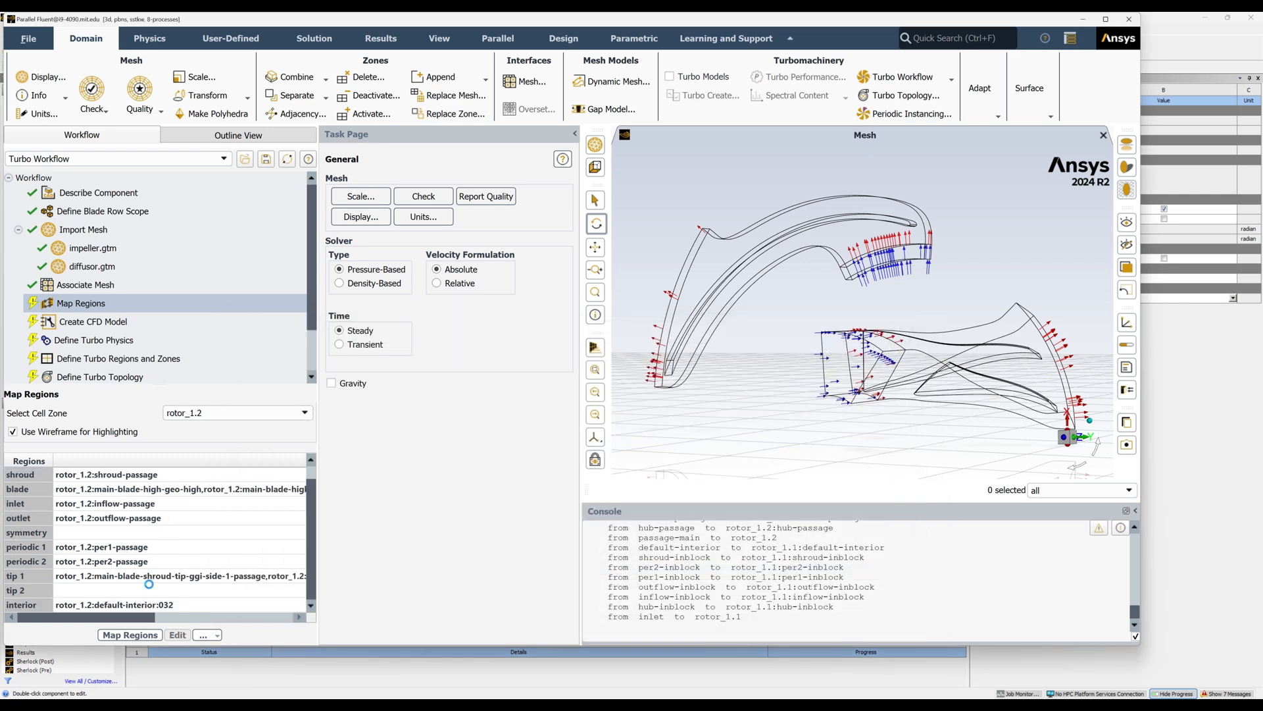
Map the rotor_1.2 tip 2 region to the main-blade and splitter-blade-1 shroud-tip-ggi-side-2-passage zones only.
double_click(147, 590)
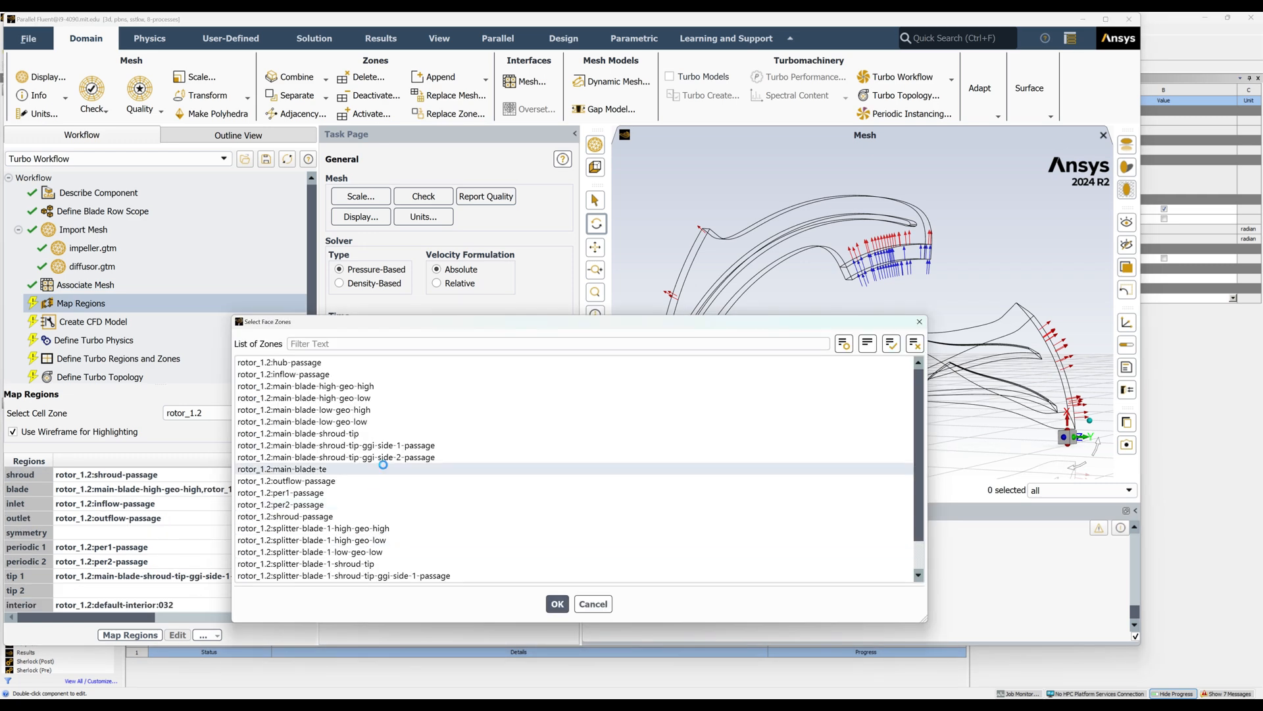
click(389, 460)
scroll(389, 566, down, 1)
click(342, 551)
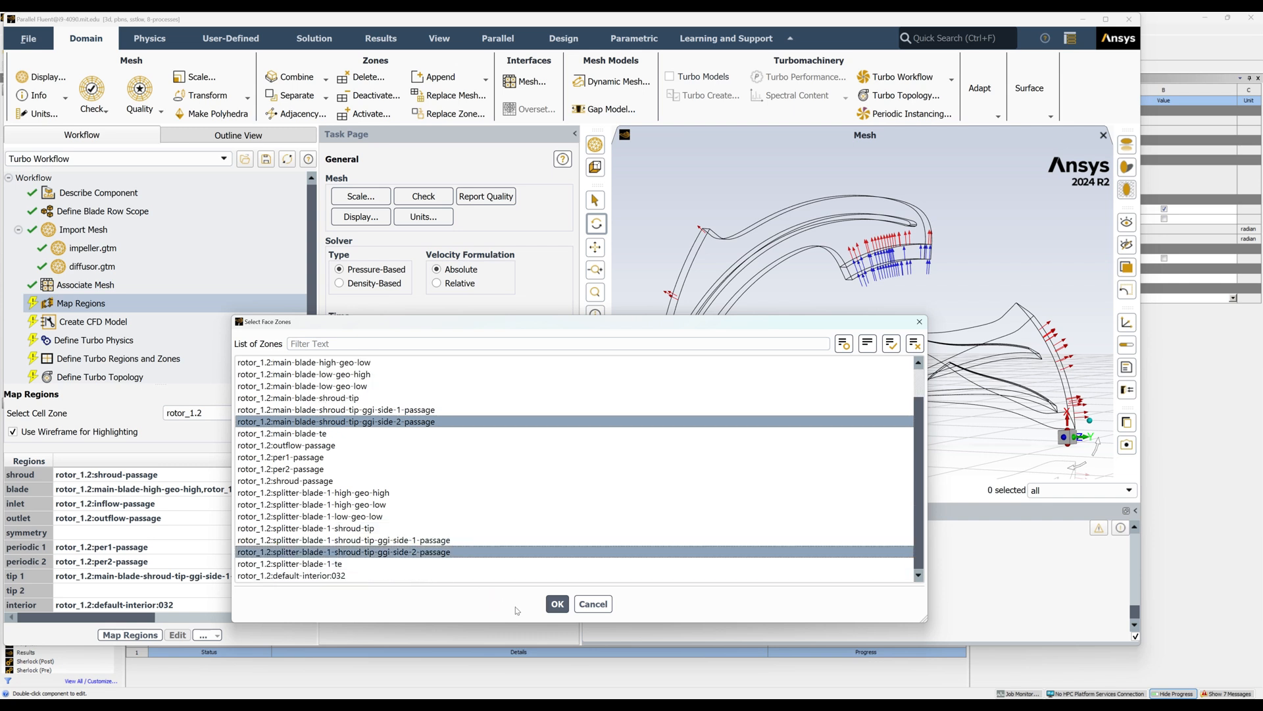
click(557, 604)
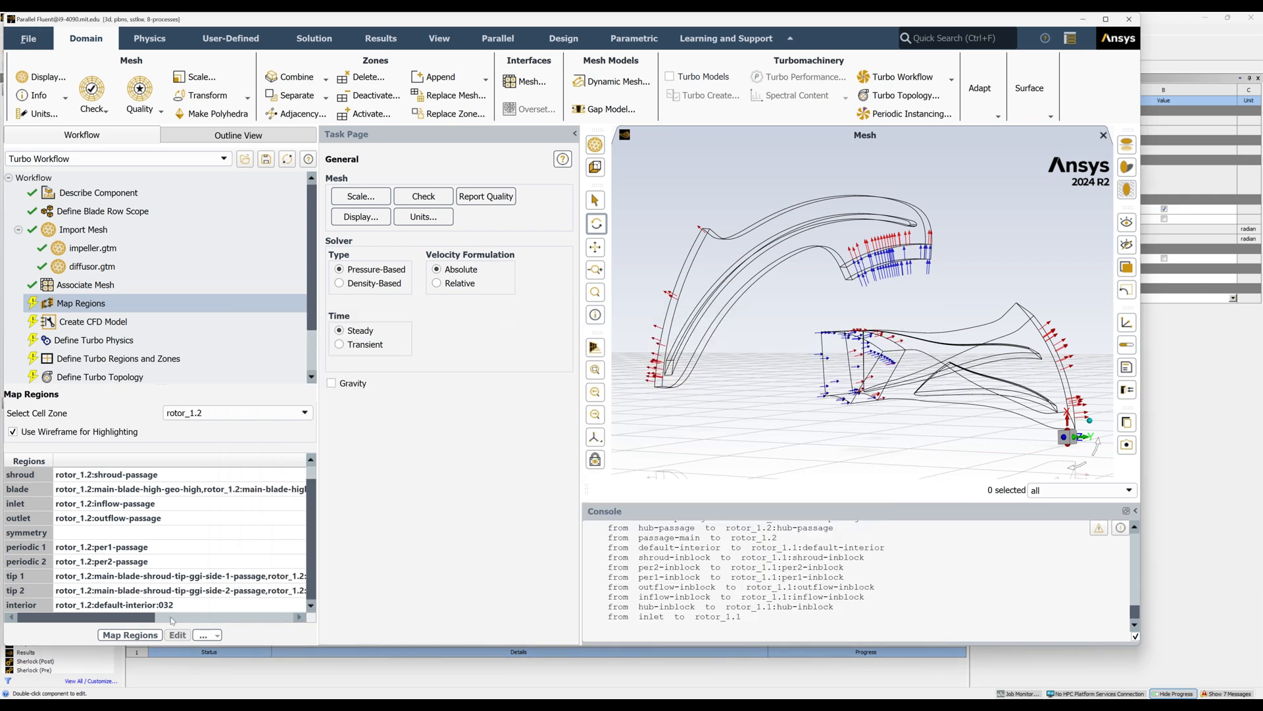
Review the rotor_1.2 face zone lists and reselect both shroud-tip-ggi-side-1-passage zones for tip 1.
click(162, 619)
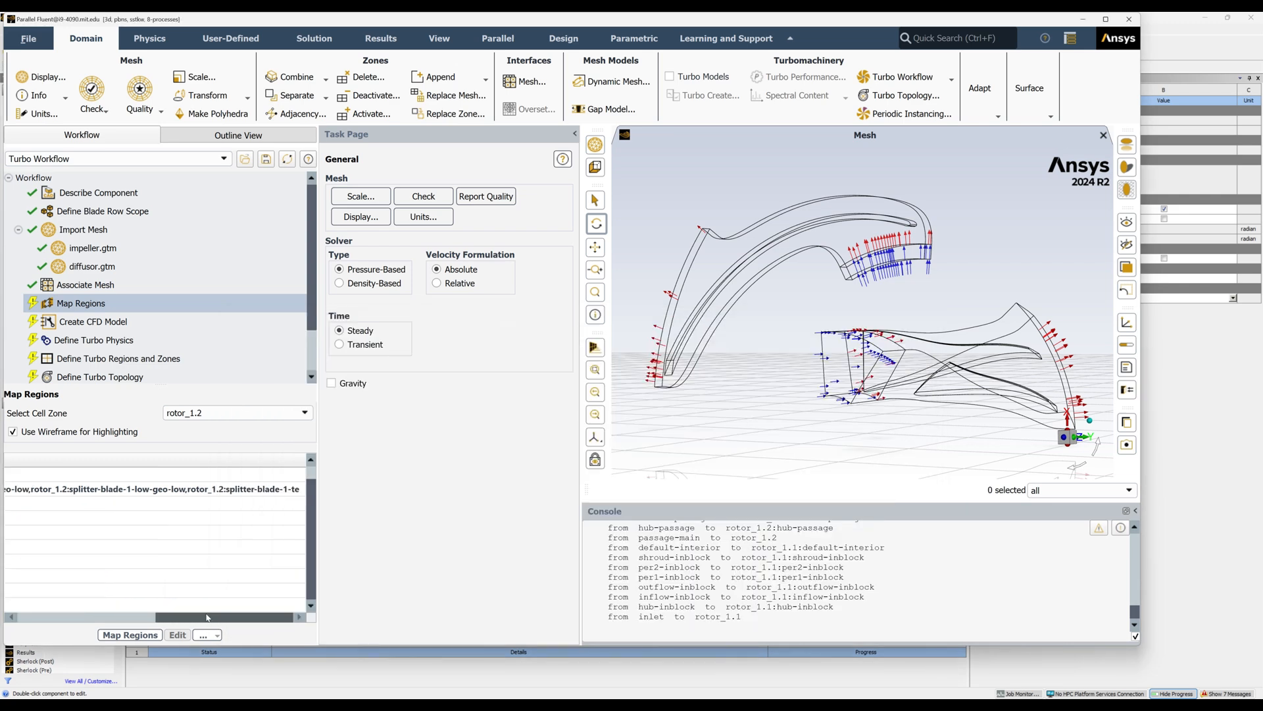
click(102, 617)
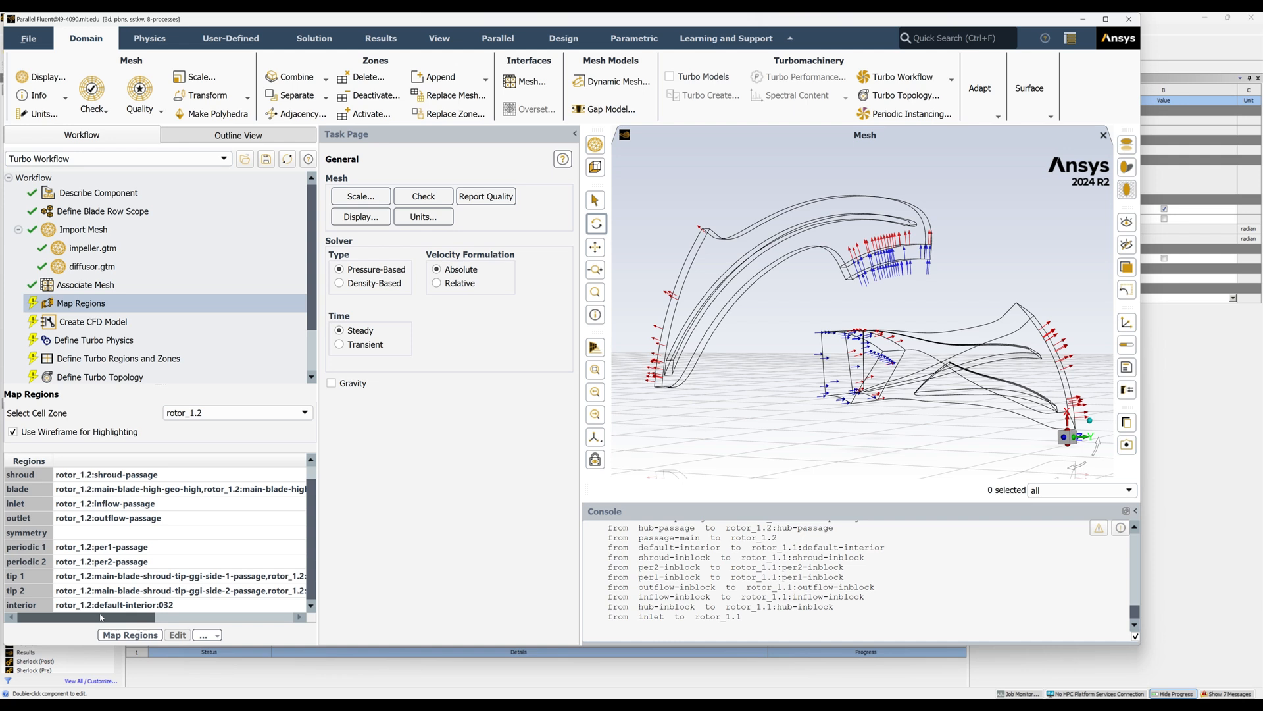
click(166, 617)
click(117, 617)
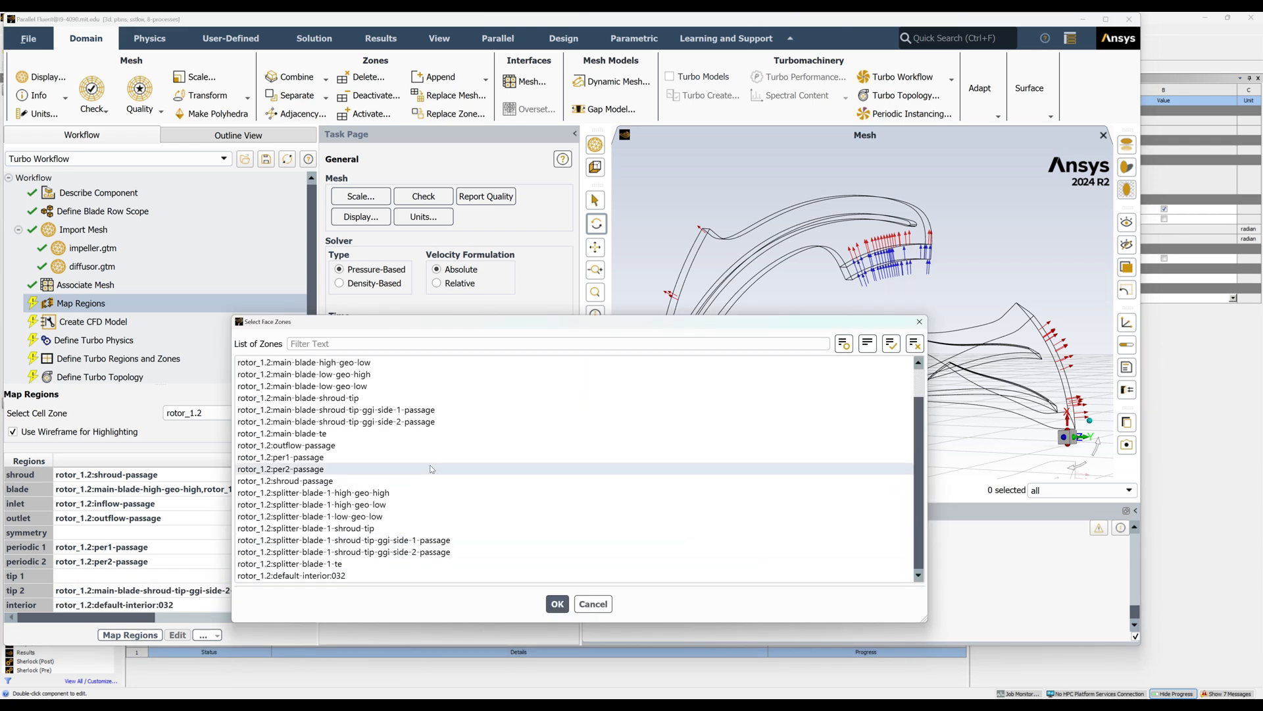
click(455, 410)
click(500, 541)
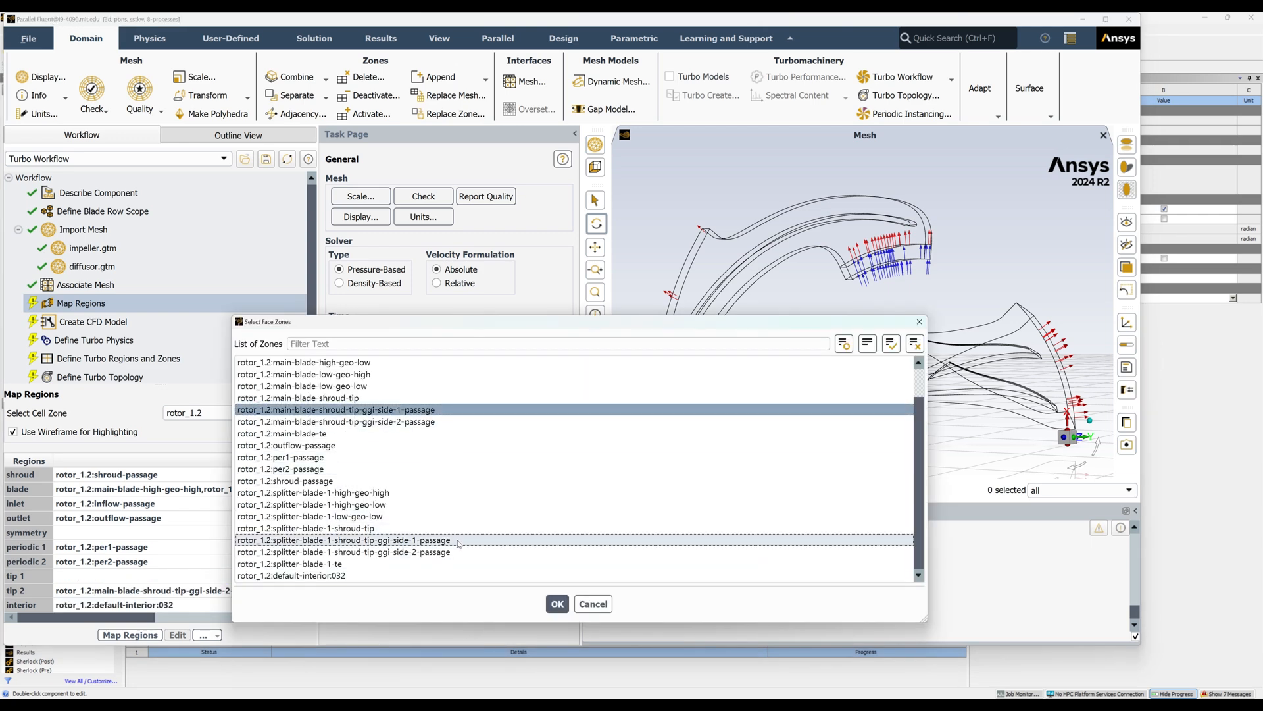
click(557, 603)
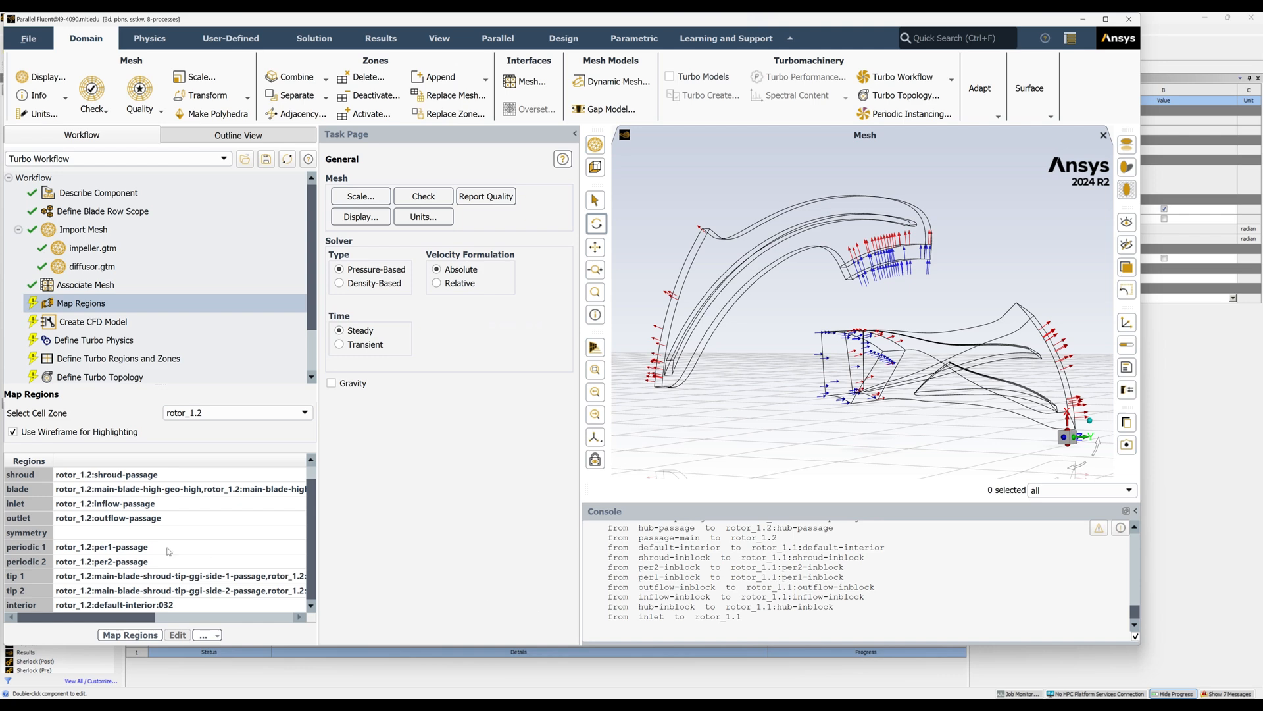
Map the rotor_1.2 blade region to all main-blade and splitter-blade-1 zones, including shroud-tip and te, but excluding the ggi-side zones.
click(119, 491)
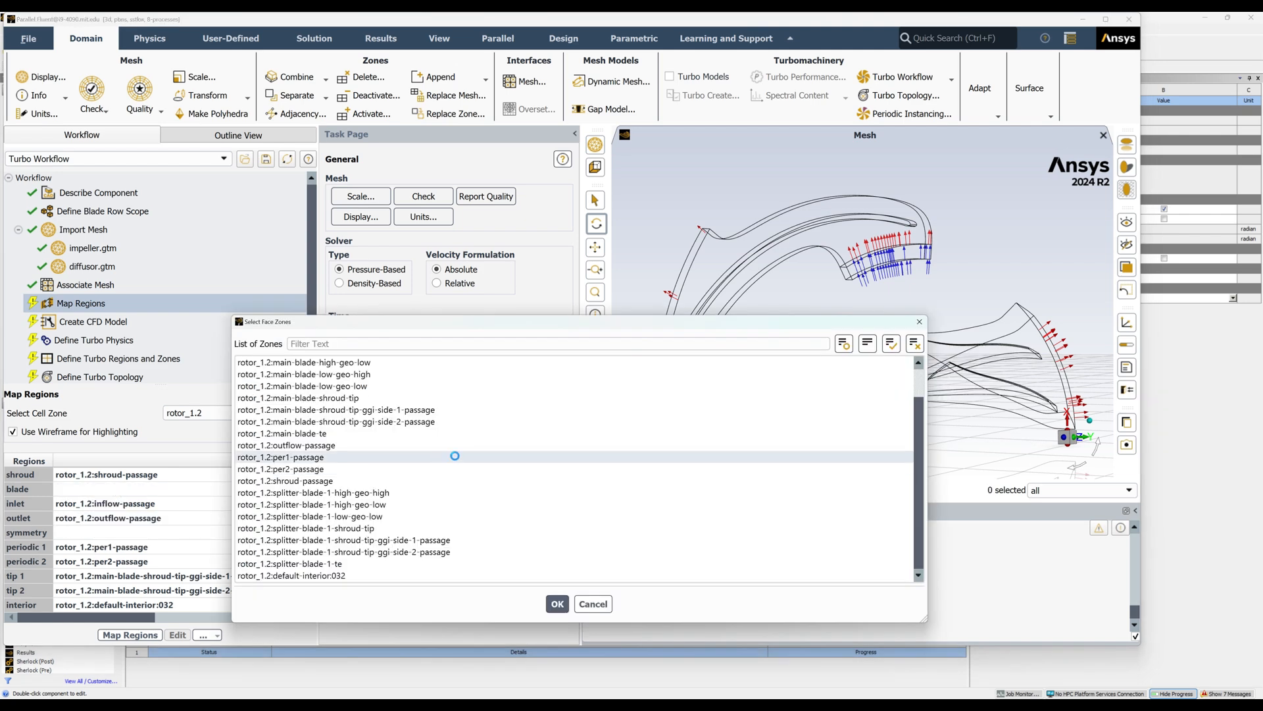
click(403, 386)
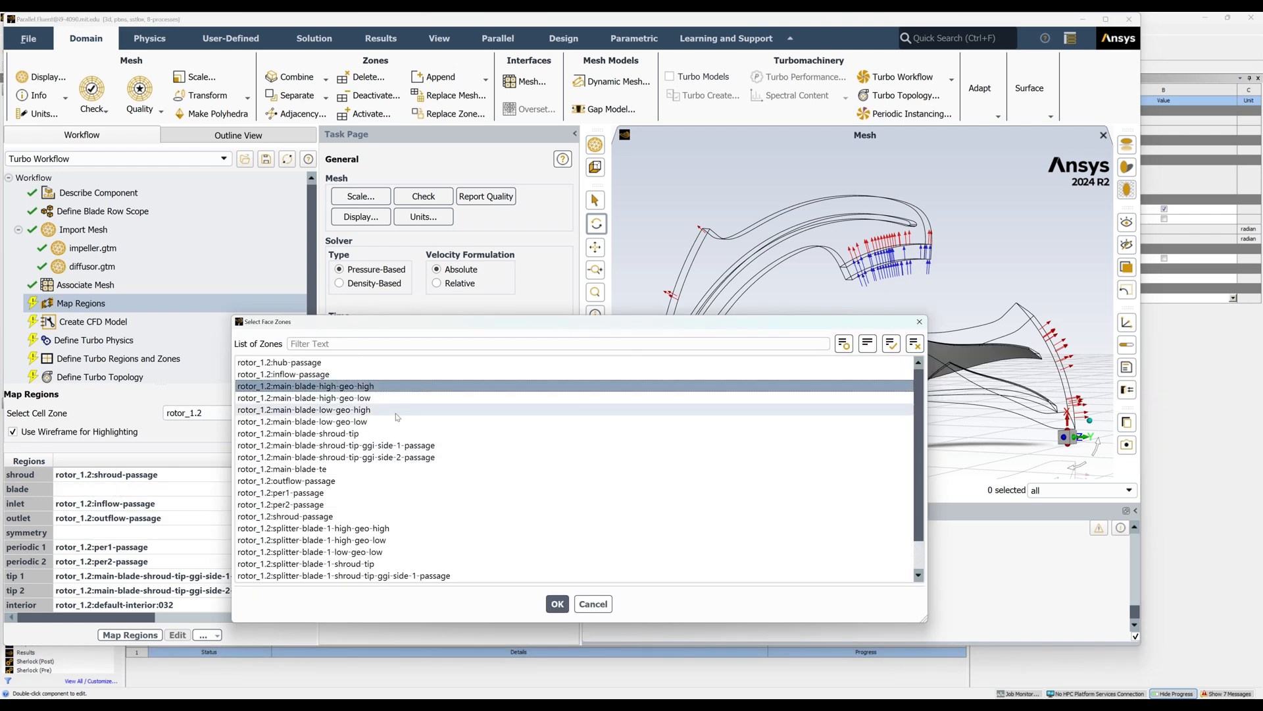
shift+click(387, 433)
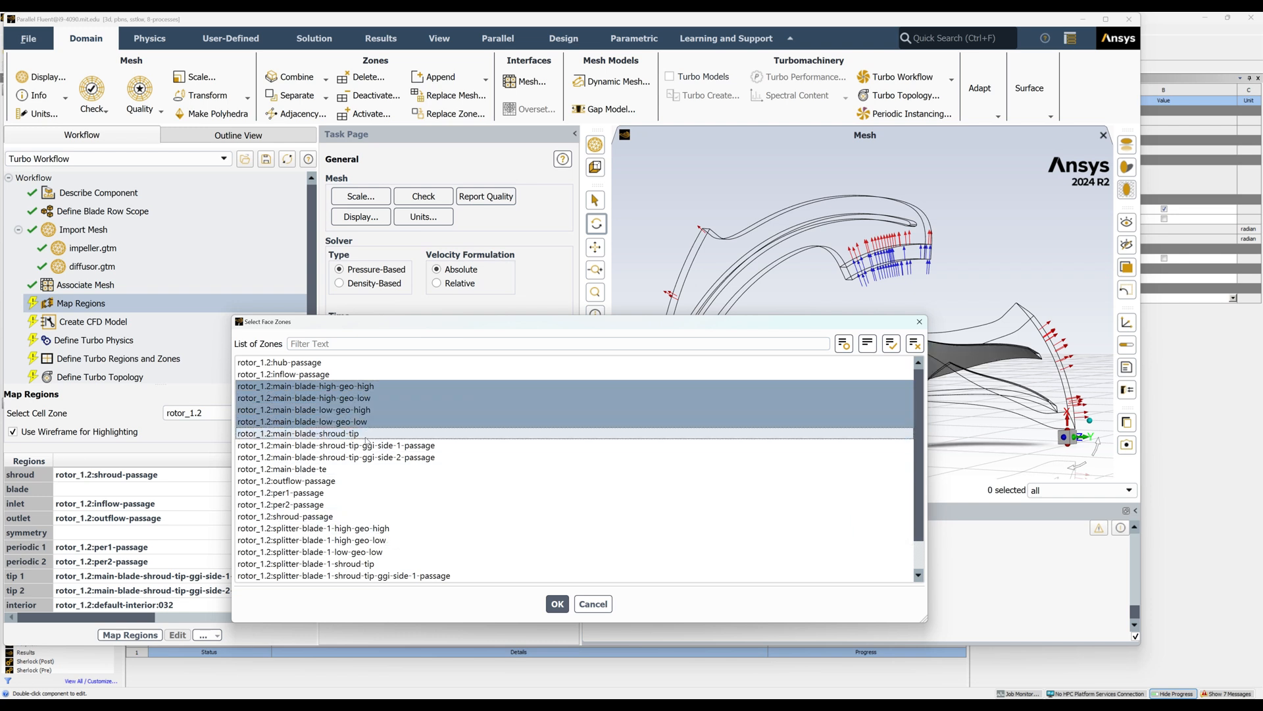
ctrl+click(369, 468)
scroll(387, 527, down, 1)
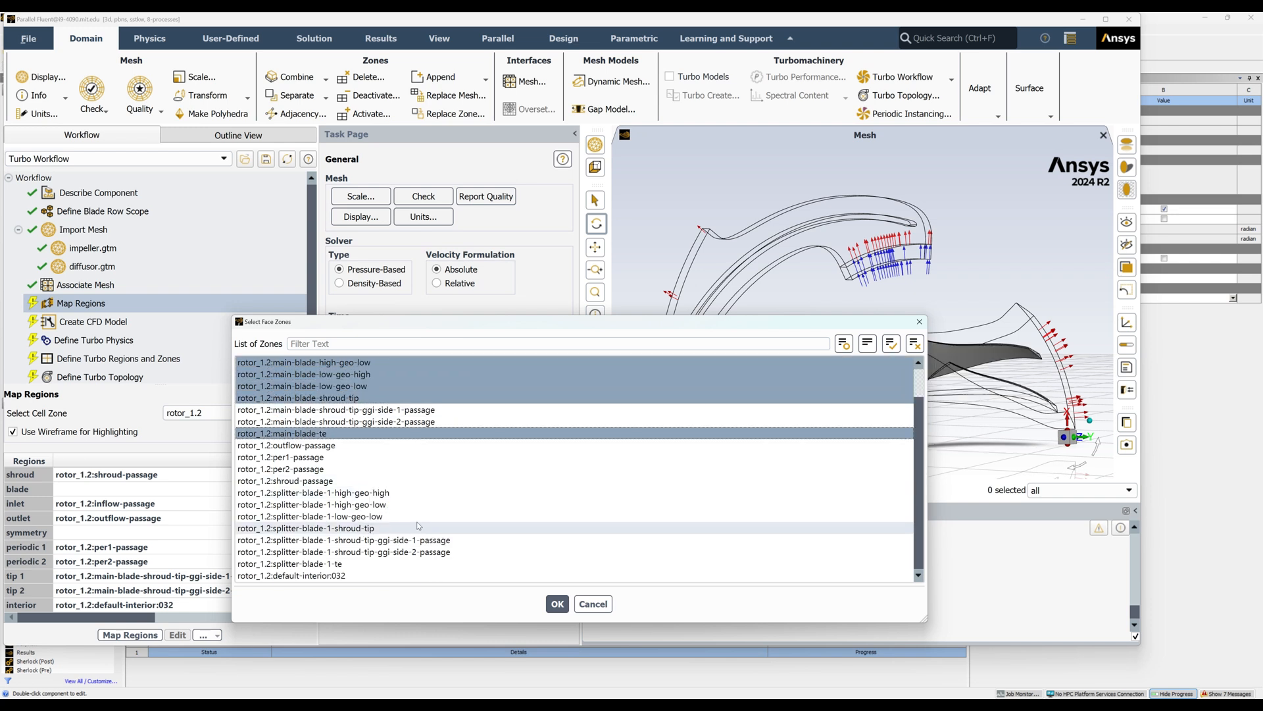
ctrl+click(385, 493)
ctrl+shift+click(383, 528)
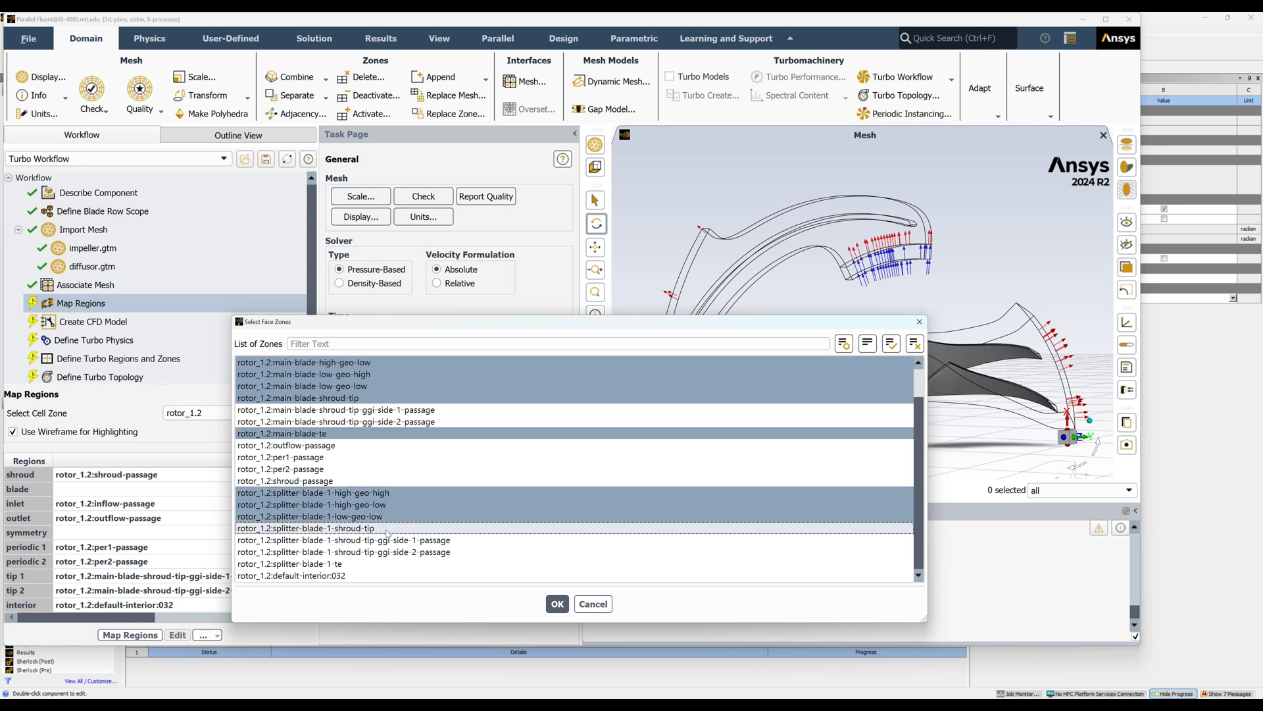
ctrl+click(360, 564)
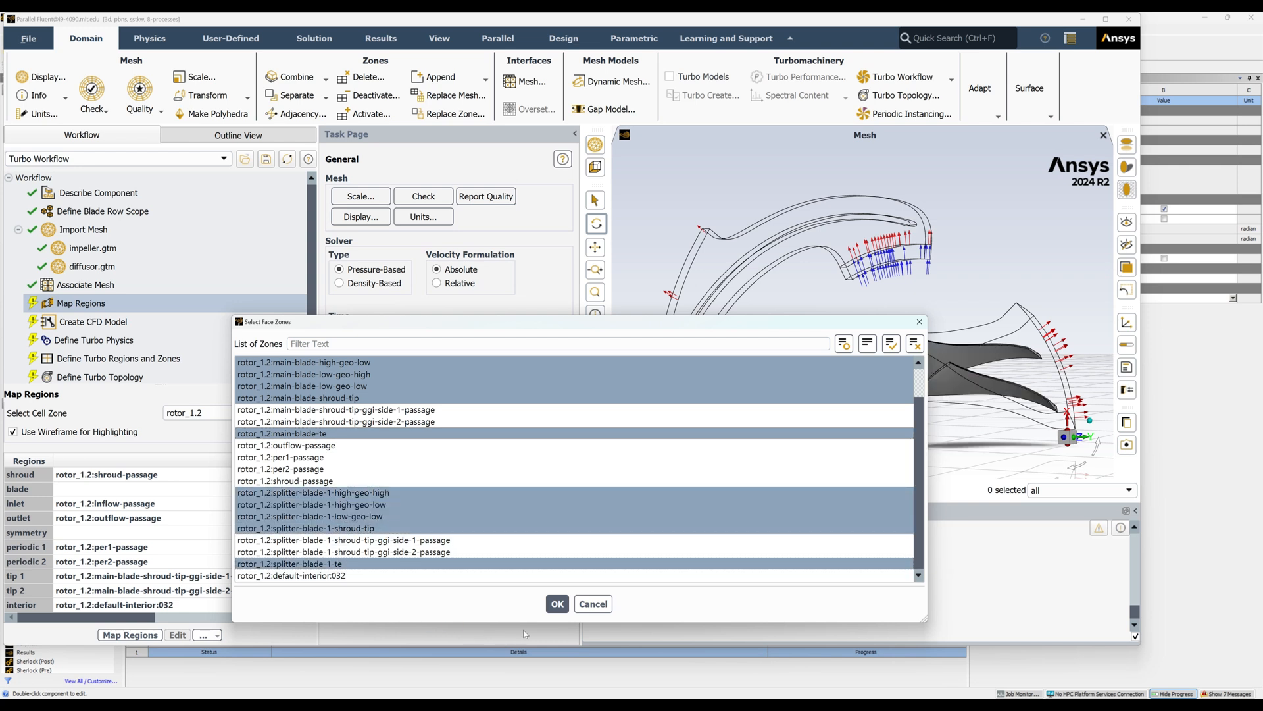
click(562, 605)
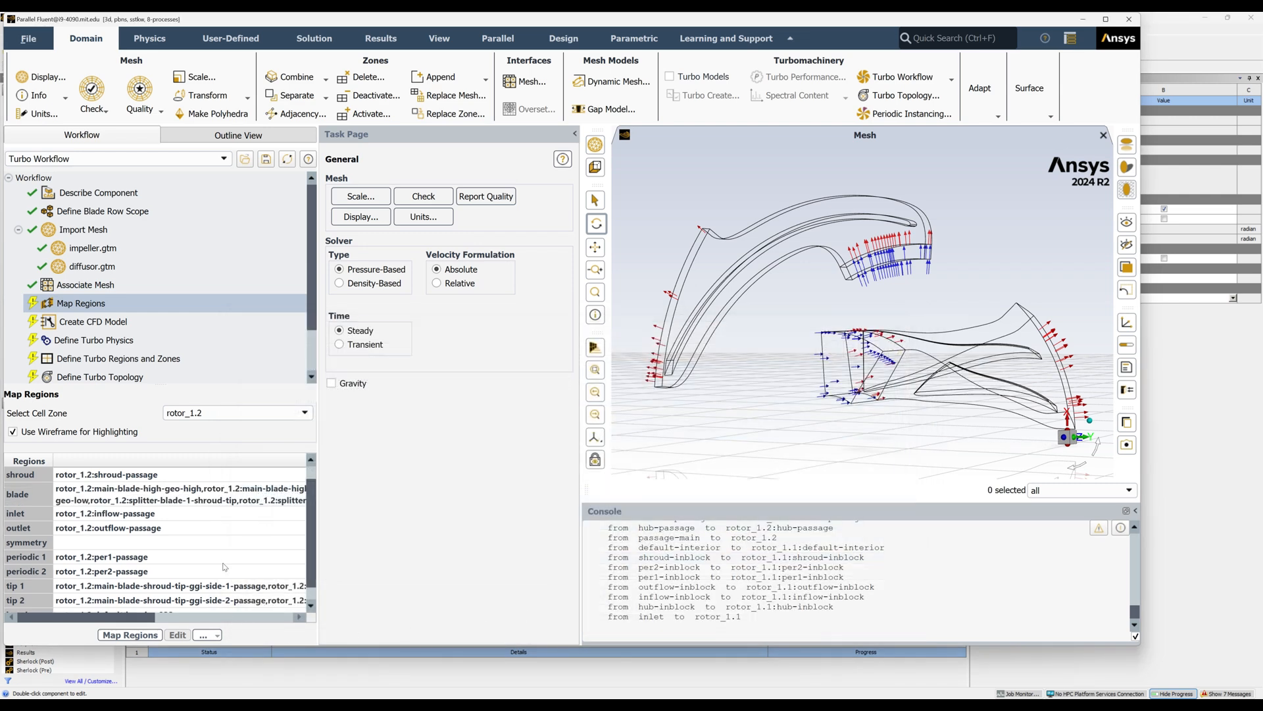
For cell zone stator_1.1, map the inlet region to inflow-inblock_1 only and the outlet region to outflow-inblock_1.
click(211, 414)
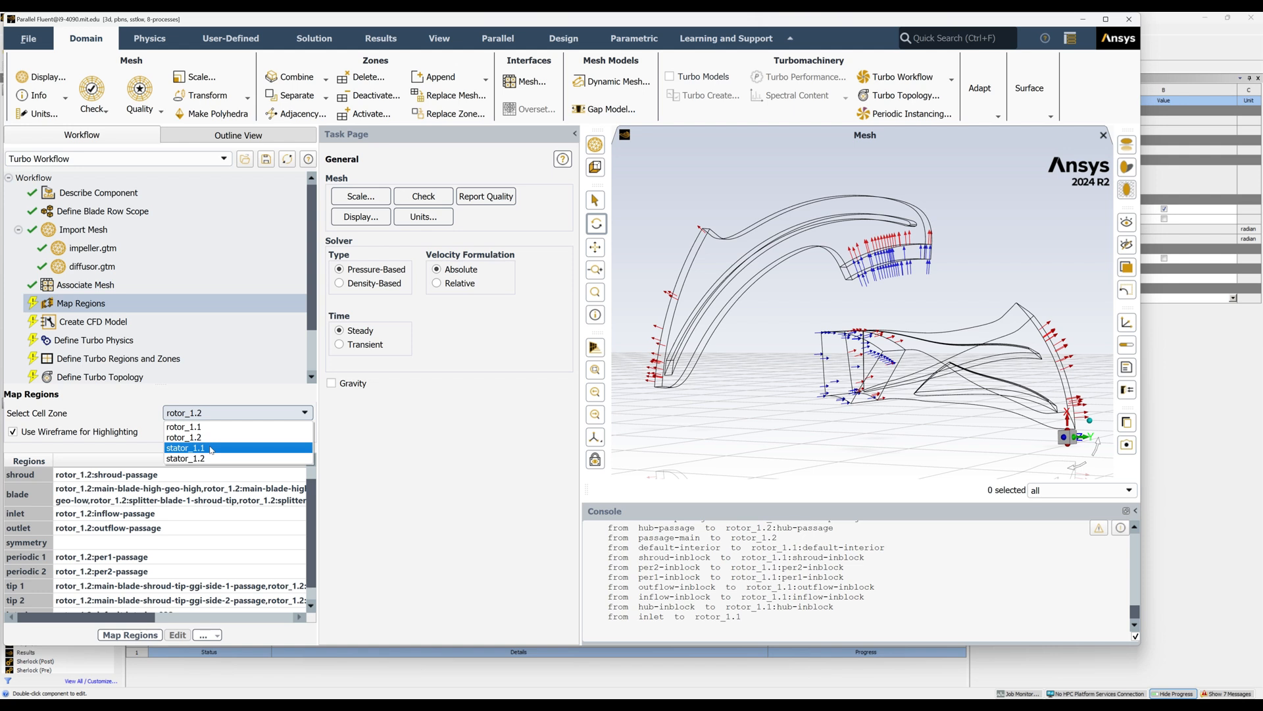
click(212, 449)
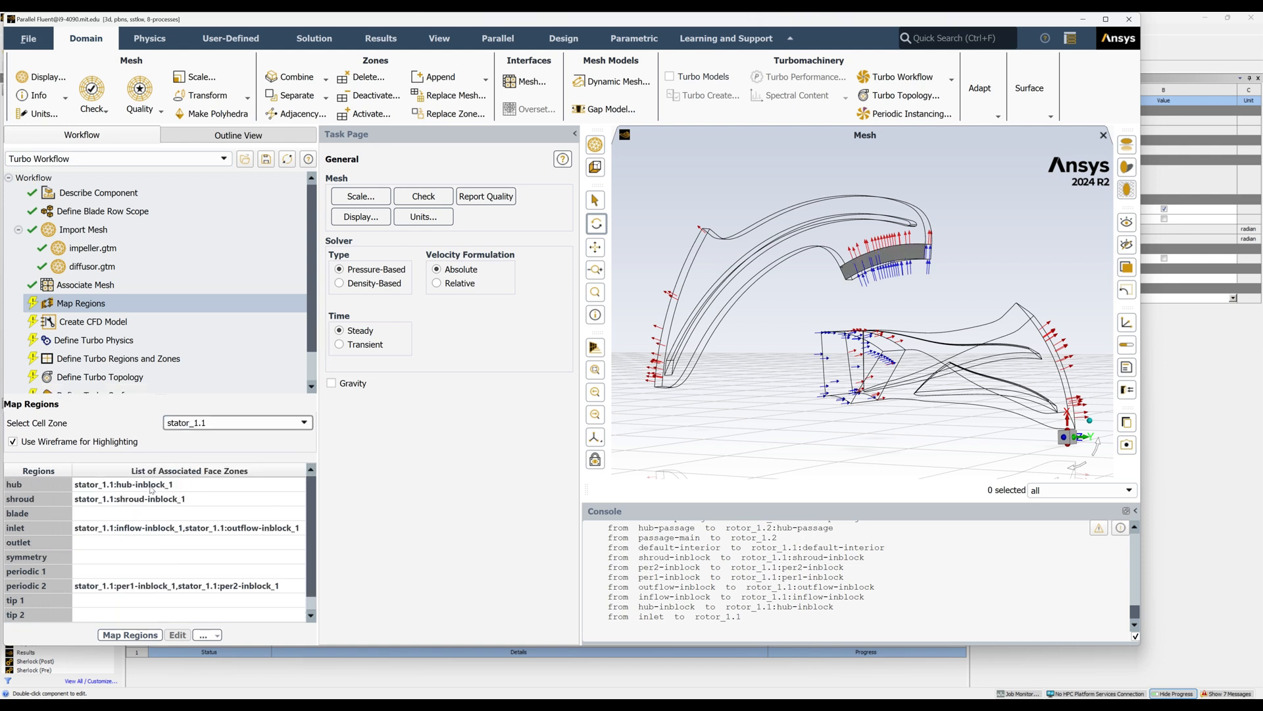
click(141, 529)
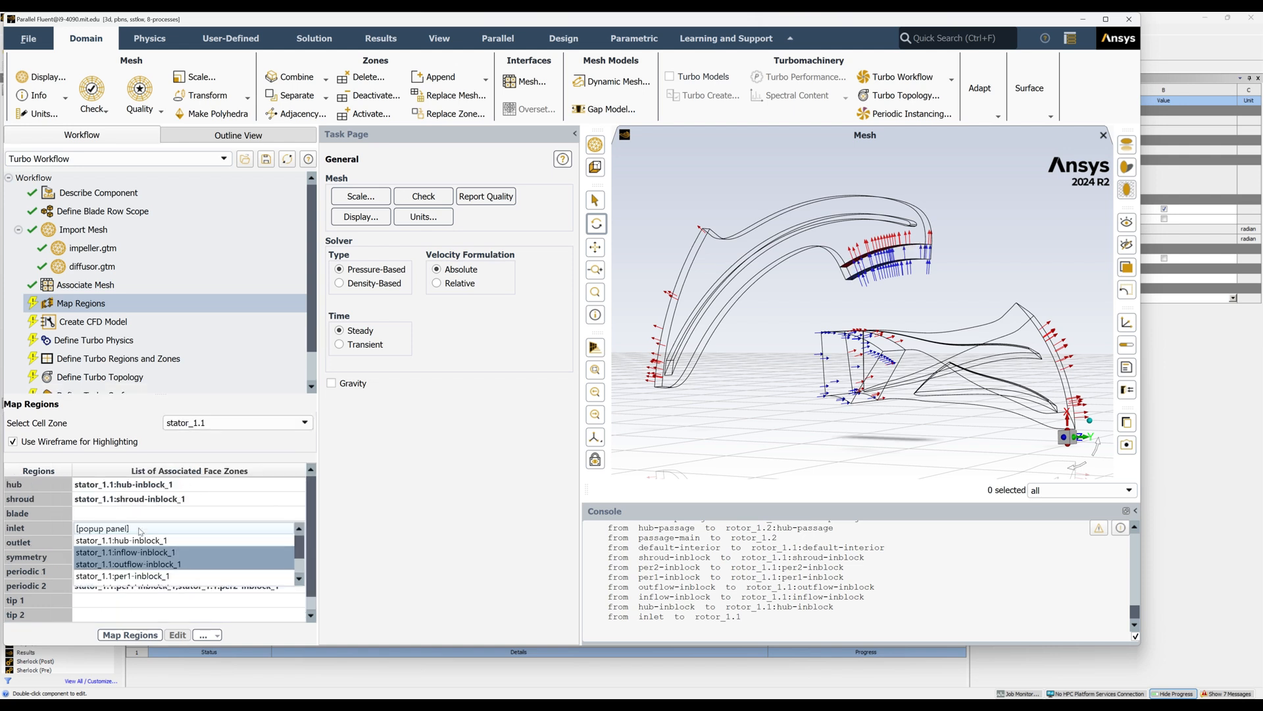
click(125, 563)
click(29, 544)
click(117, 551)
click(110, 544)
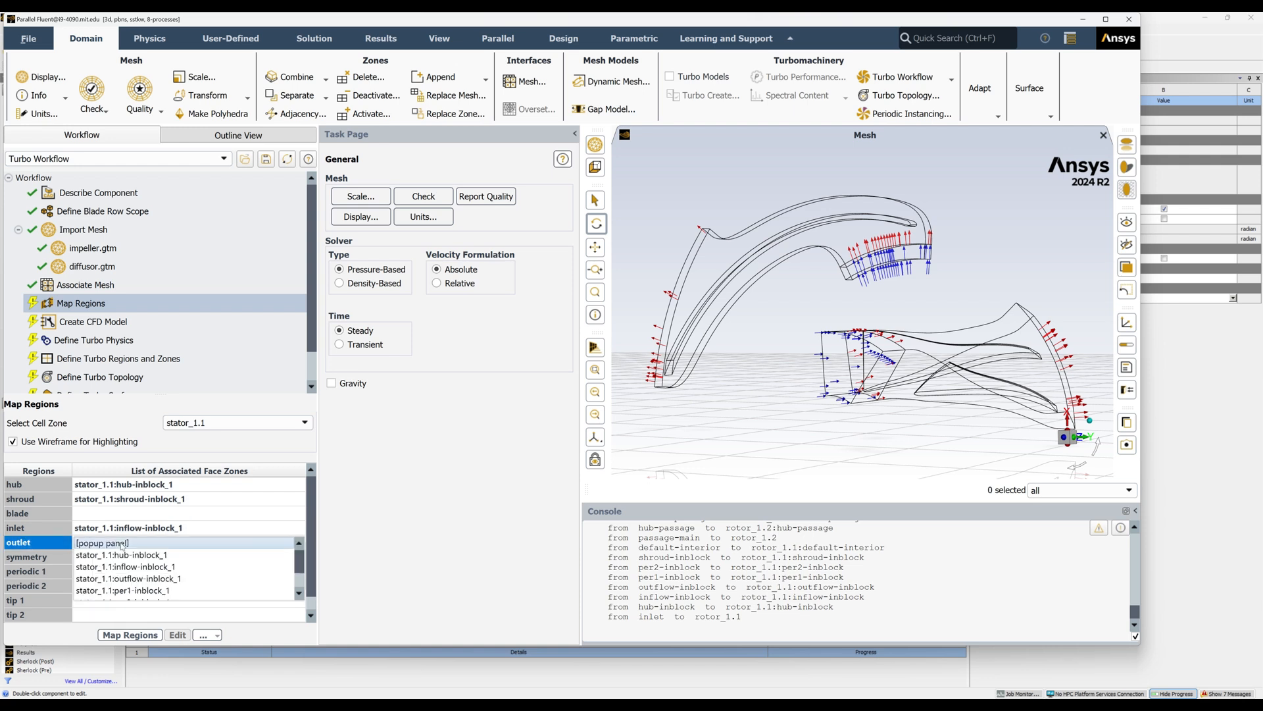
click(71, 543)
click(87, 543)
click(99, 577)
For cell zone stator_1.1, map periodic 1 to per1-inblock_1 and periodic 2 to per2-inblock_1.
click(21, 555)
click(119, 586)
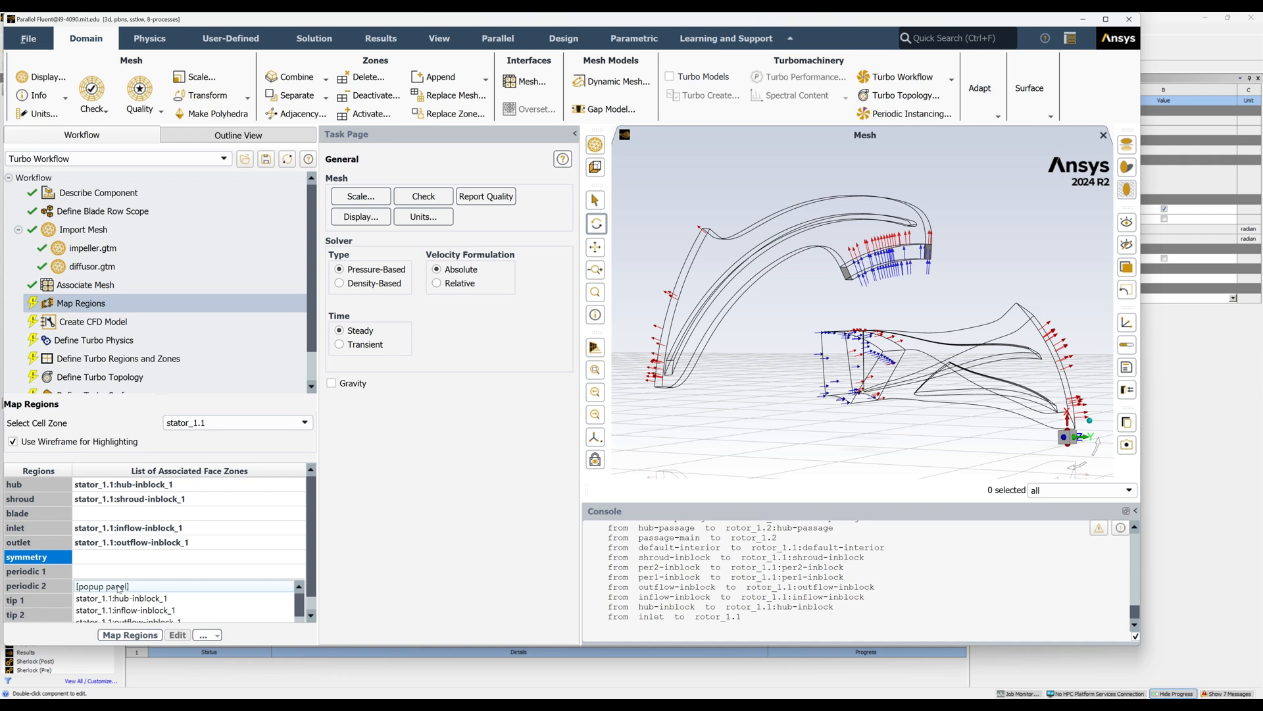
click(166, 597)
click(58, 571)
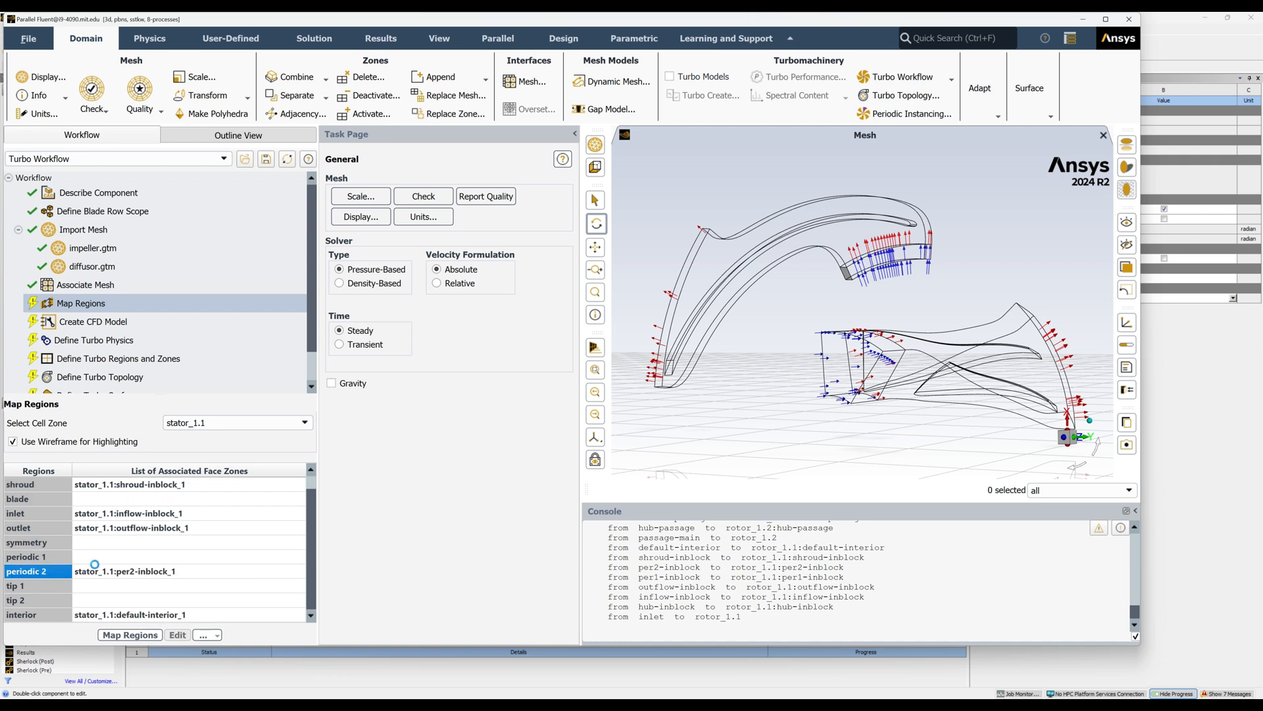
click(96, 558)
scroll(148, 588, down, 1)
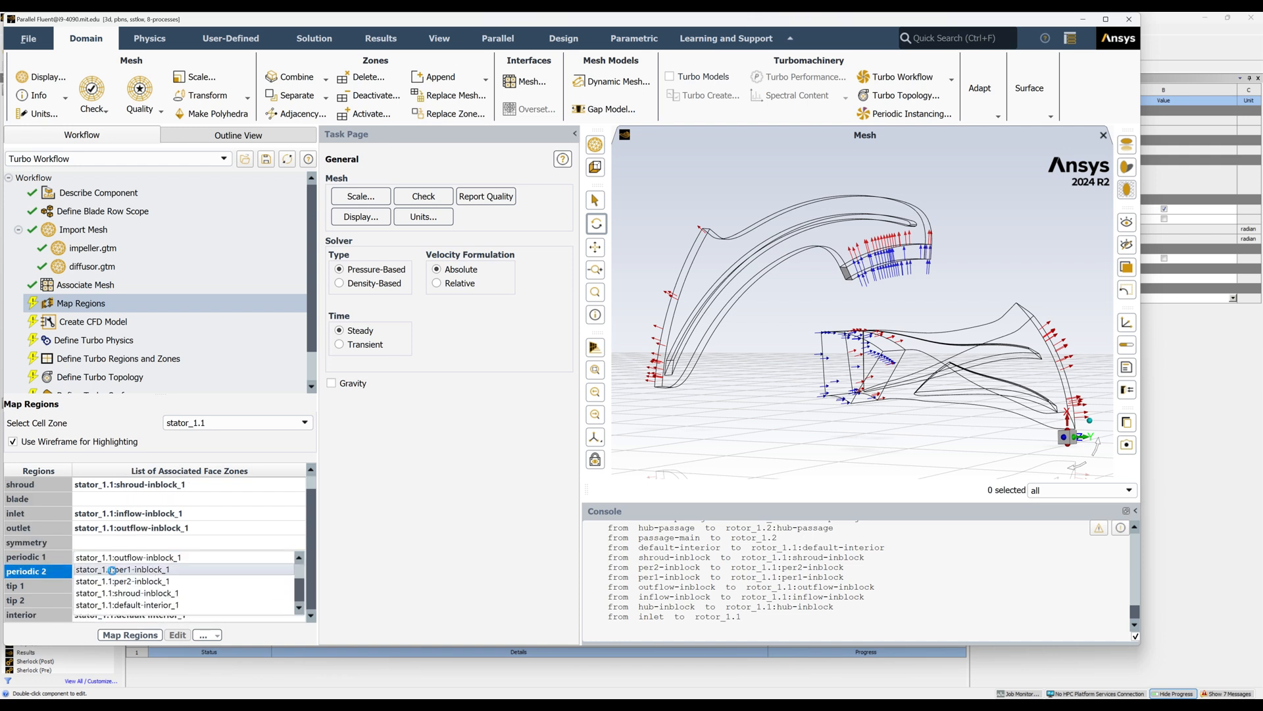
click(122, 570)
click(36, 559)
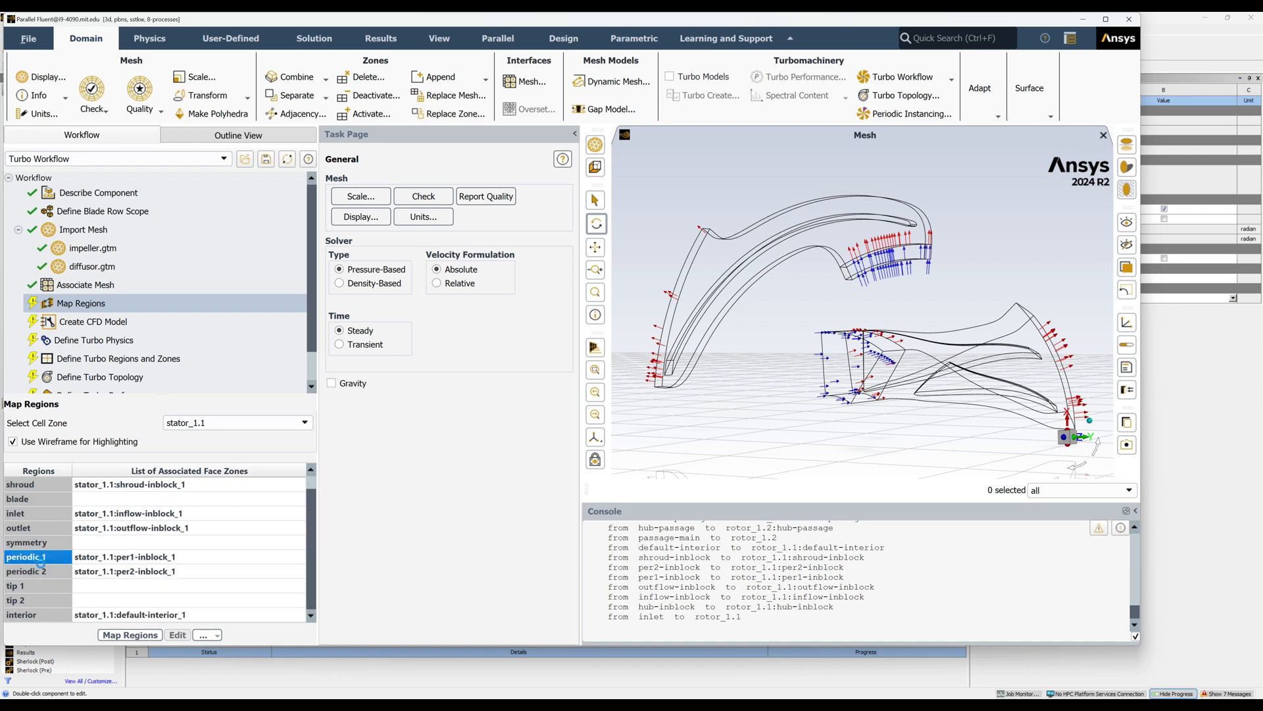
Review the region assignments of cell zone stator_1.2 and apply the region mapping for all cell zones.
click(235, 423)
click(197, 467)
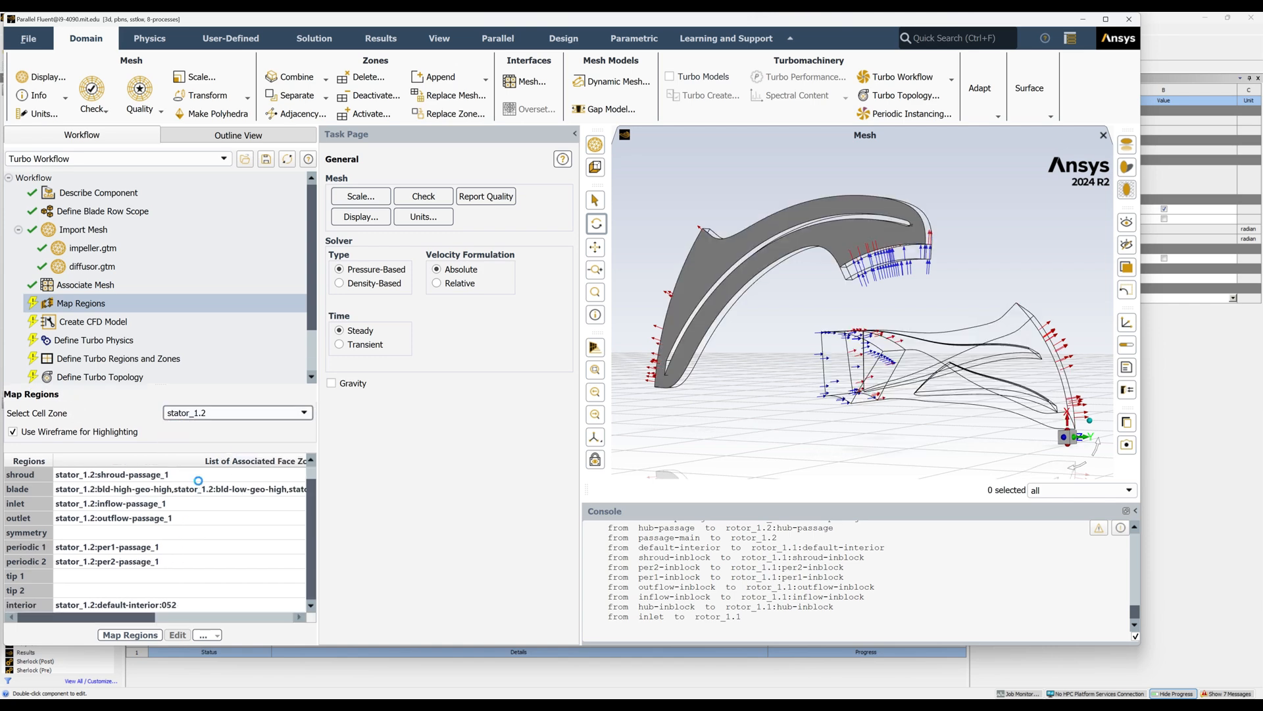
scroll(129, 485, up, 1)
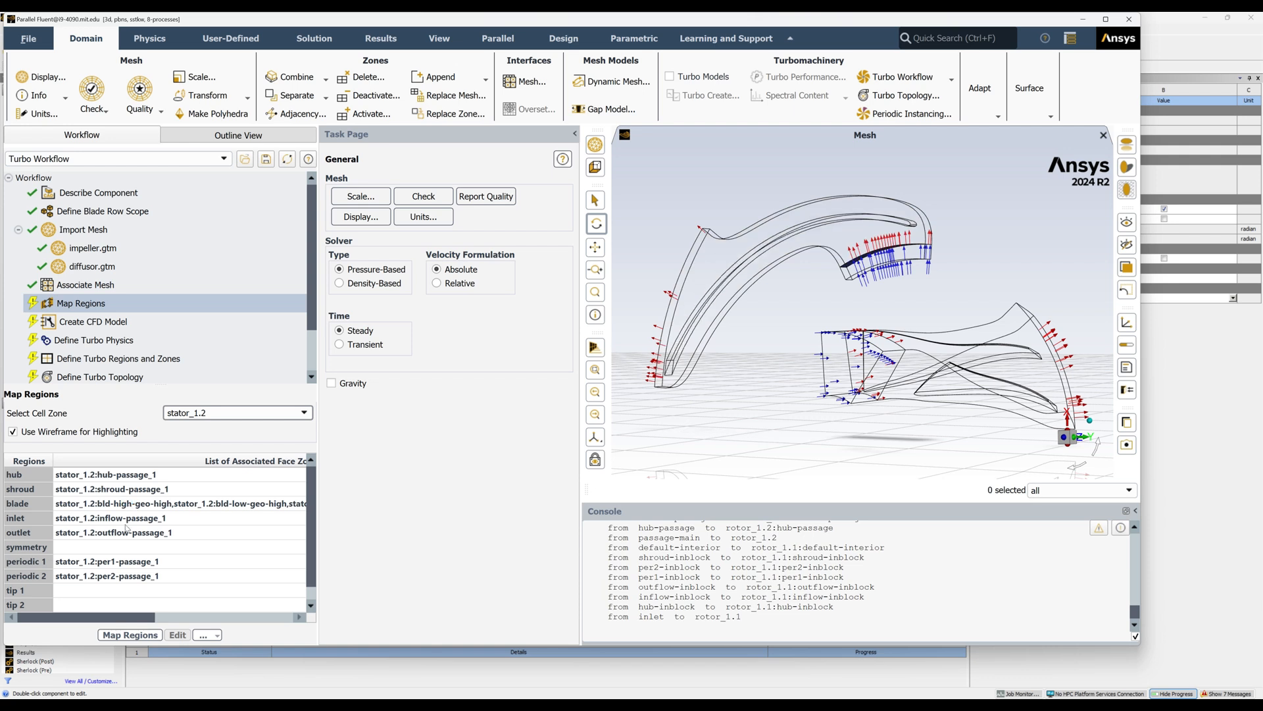
scroll(123, 546, down, 1)
click(127, 635)
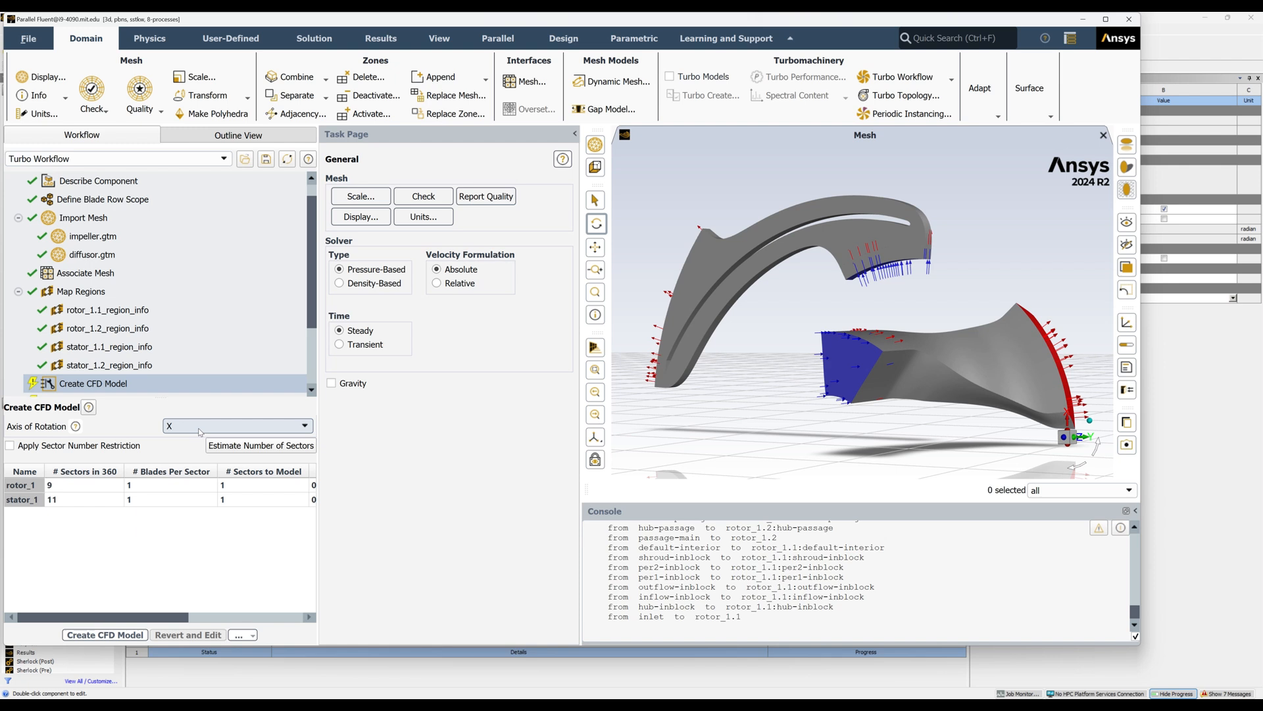
Set the axis of rotation to Z and estimate the number of sectors for both blade rows.
click(200, 429)
click(185, 462)
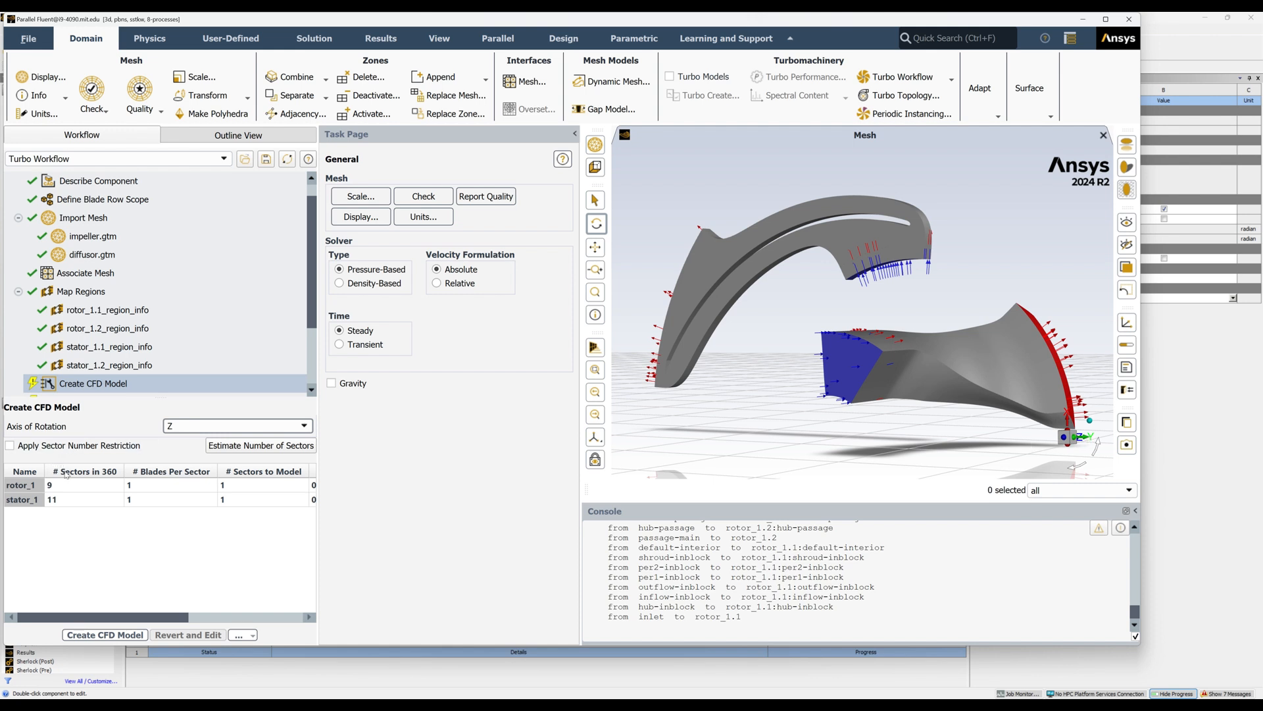
click(243, 446)
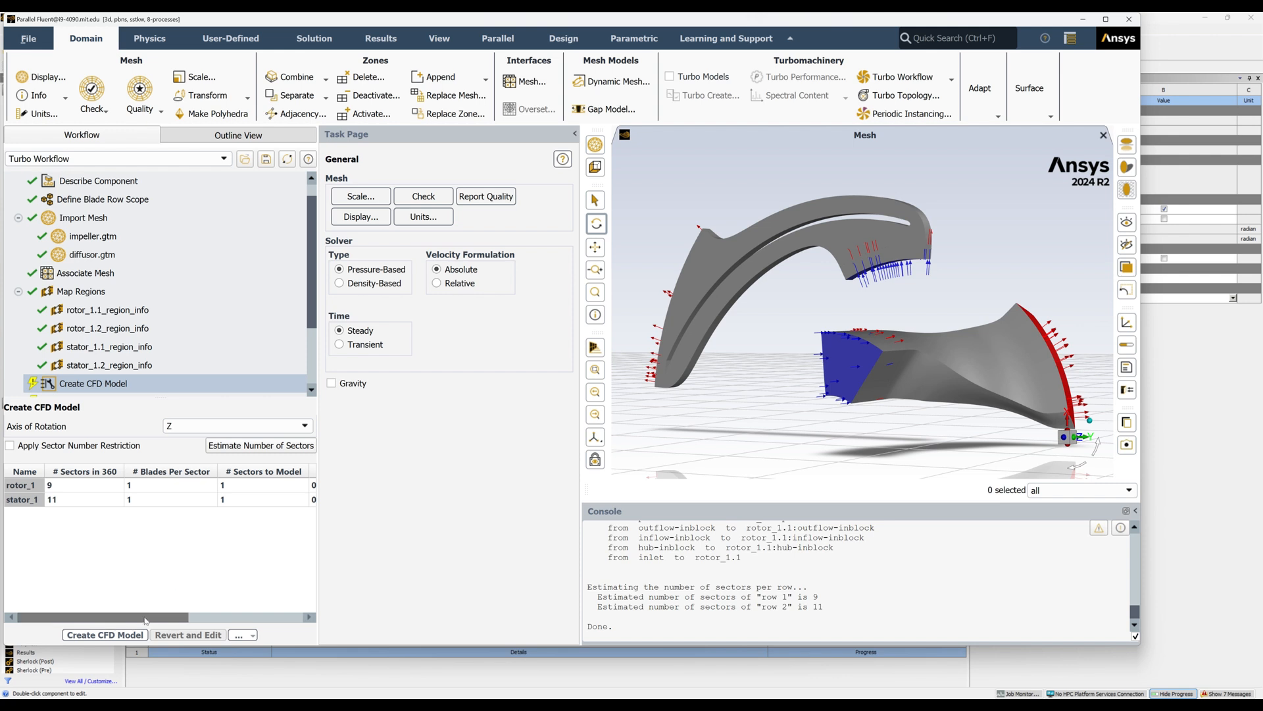
Try an angle offset of 70 degrees for the stator_1 row.
drag(146, 621, 223, 621)
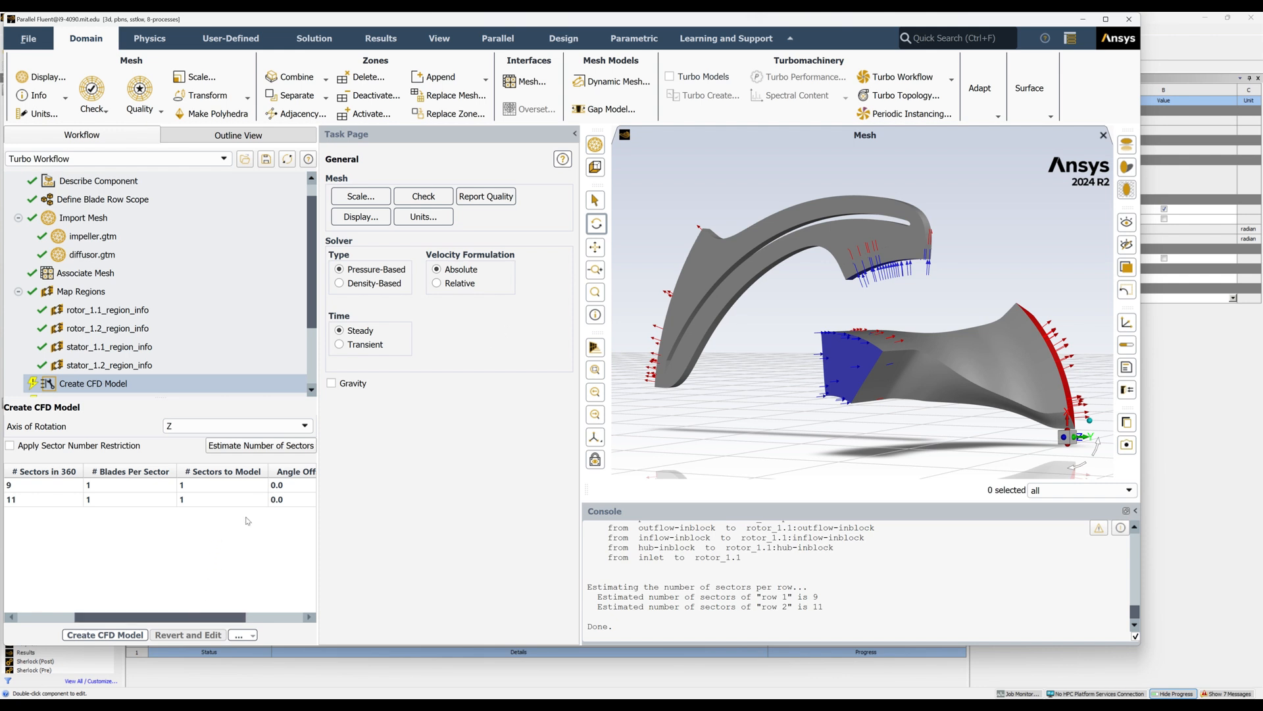
double_click(291, 499)
text(70)
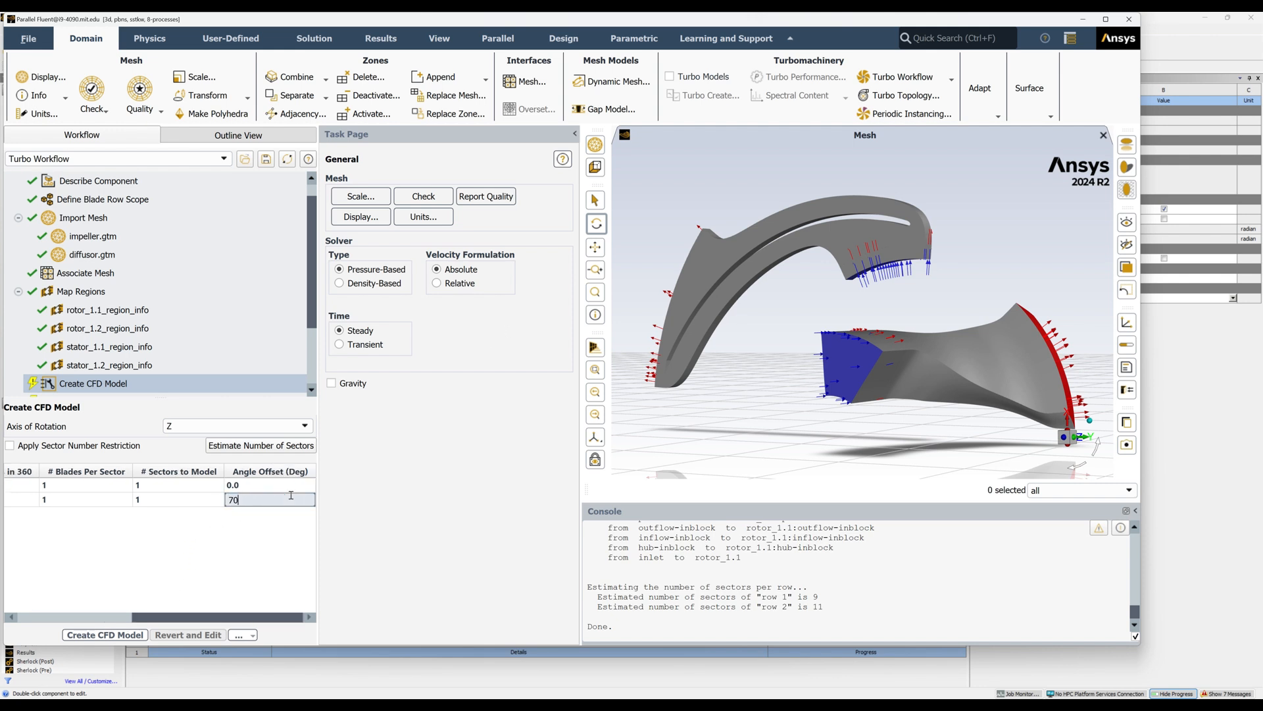
key(Return)
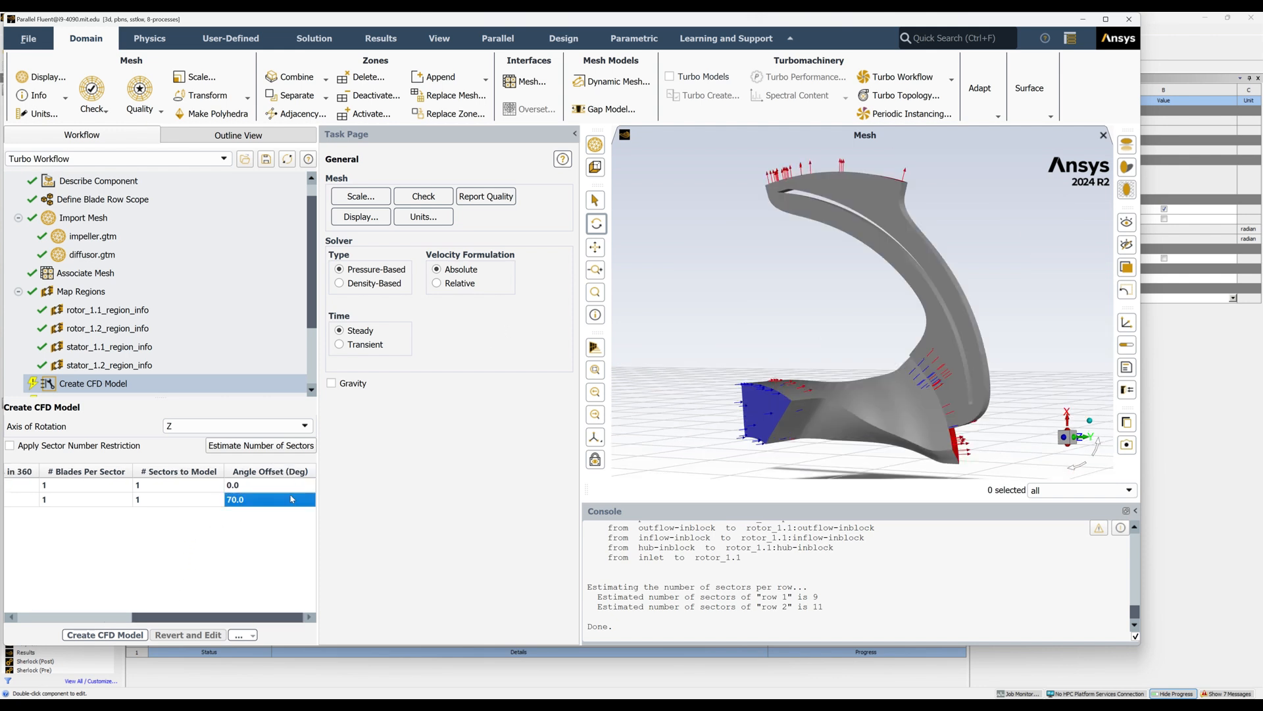
Set the stator_1 angle offset to 80 degrees and create the CFD model.
double_click(240, 498)
text(80)
key(Return)
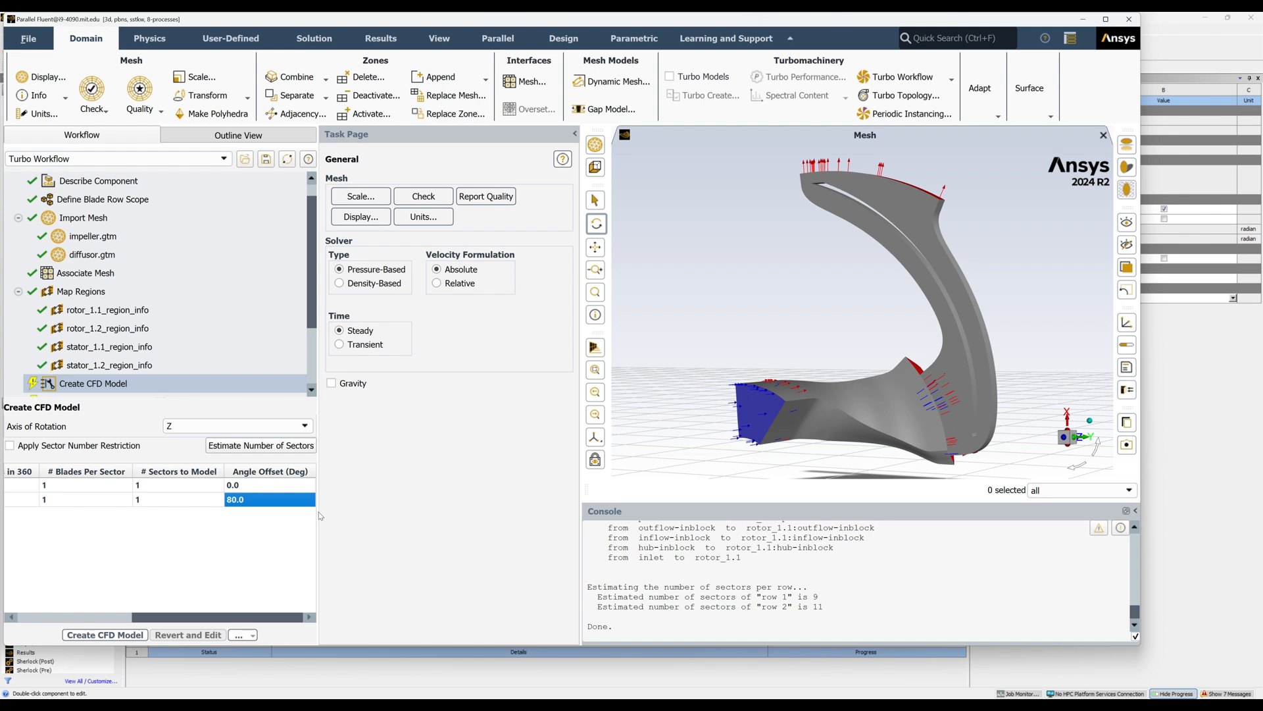
click(101, 636)
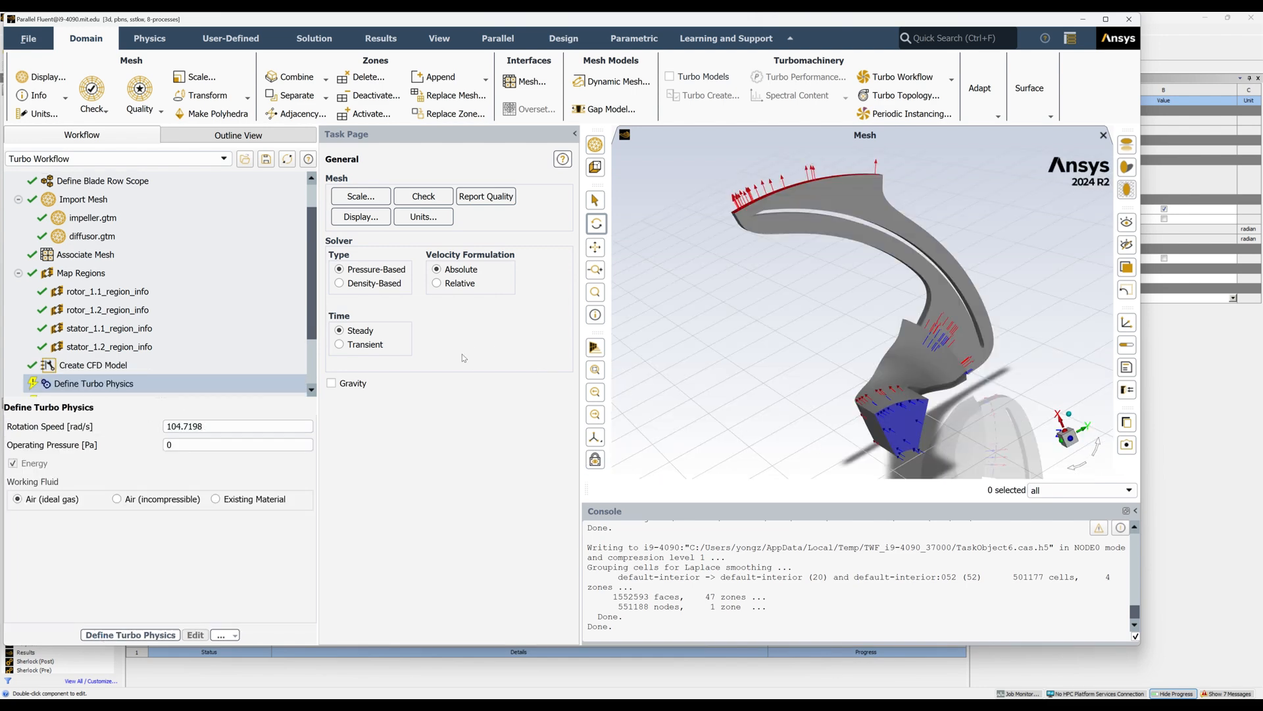
Change the unit of angular velocity to rev/min.
drag(814, 367, 736, 237)
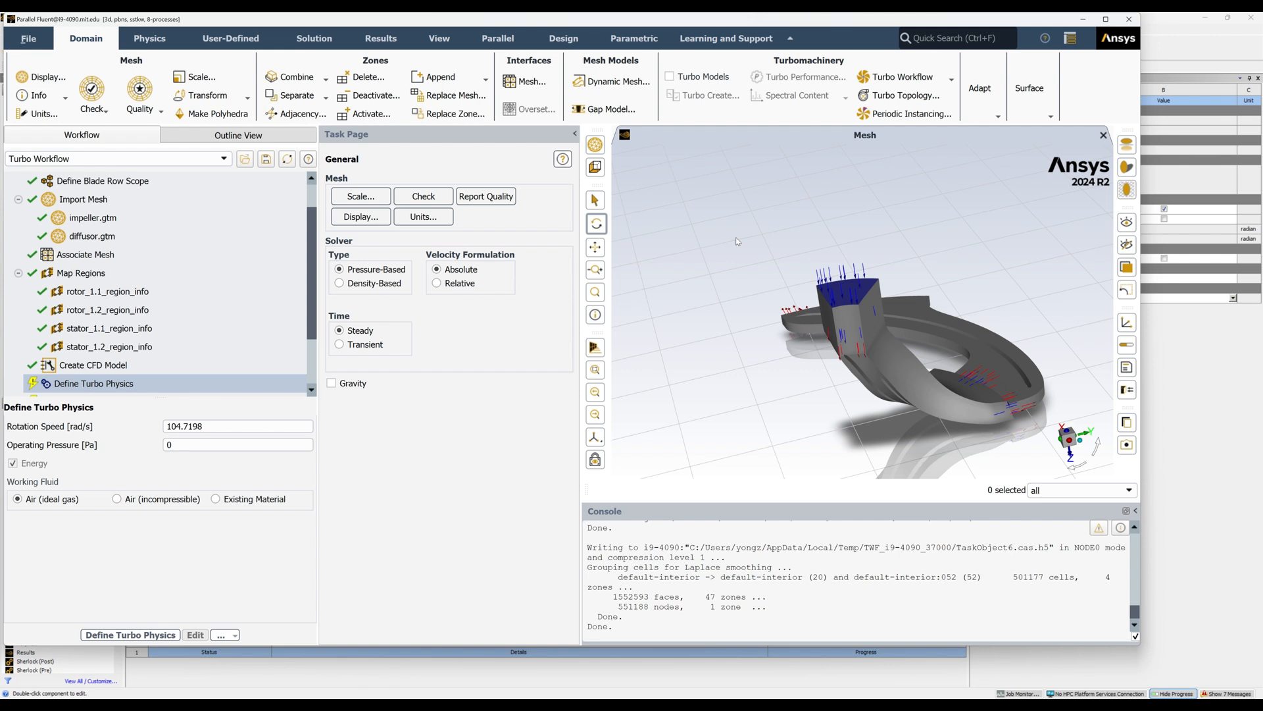
click(38, 113)
click(283, 376)
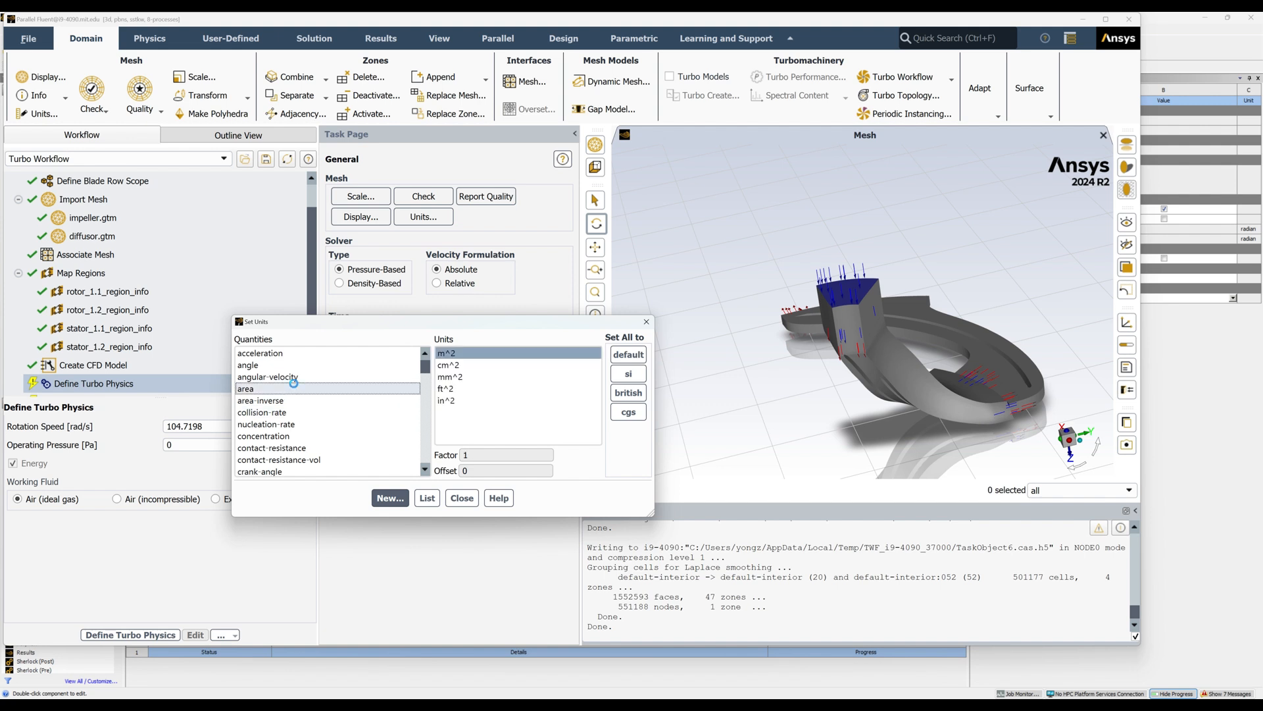
click(475, 376)
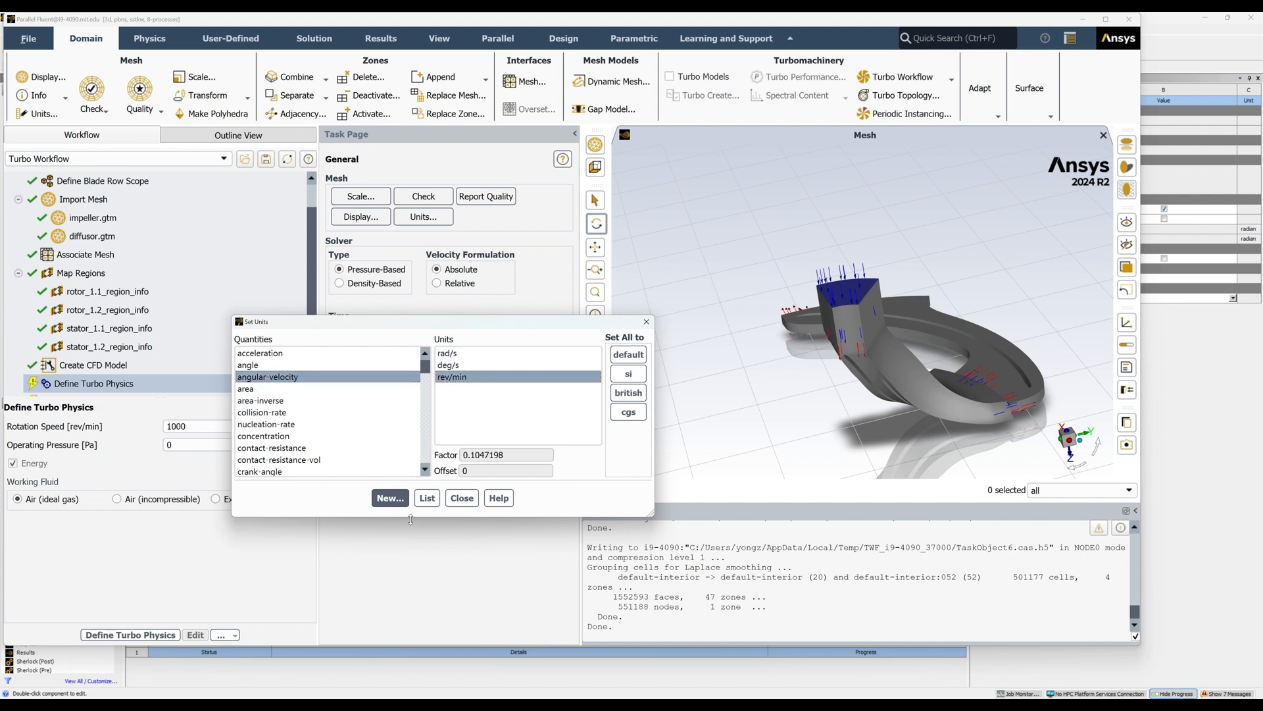
click(462, 498)
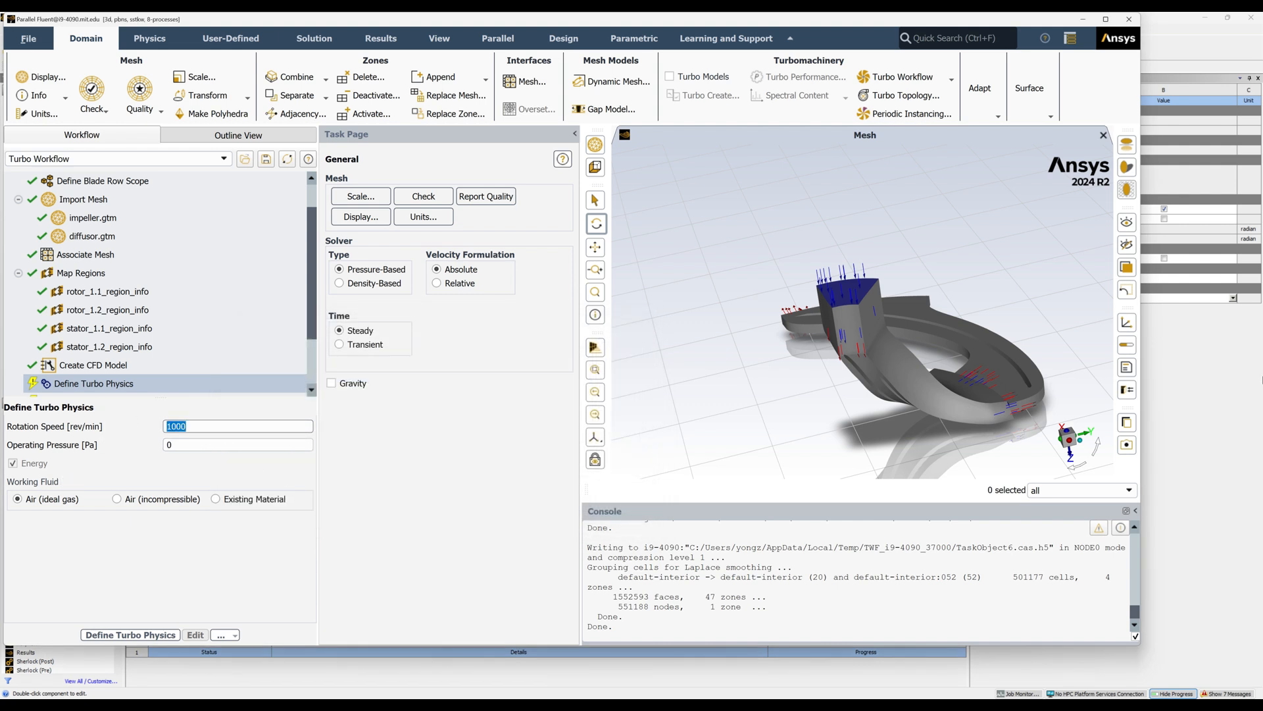
Set the rotation speed to -90000 rev/min and define the turbo physics with air as an ideal gas.
text(-)
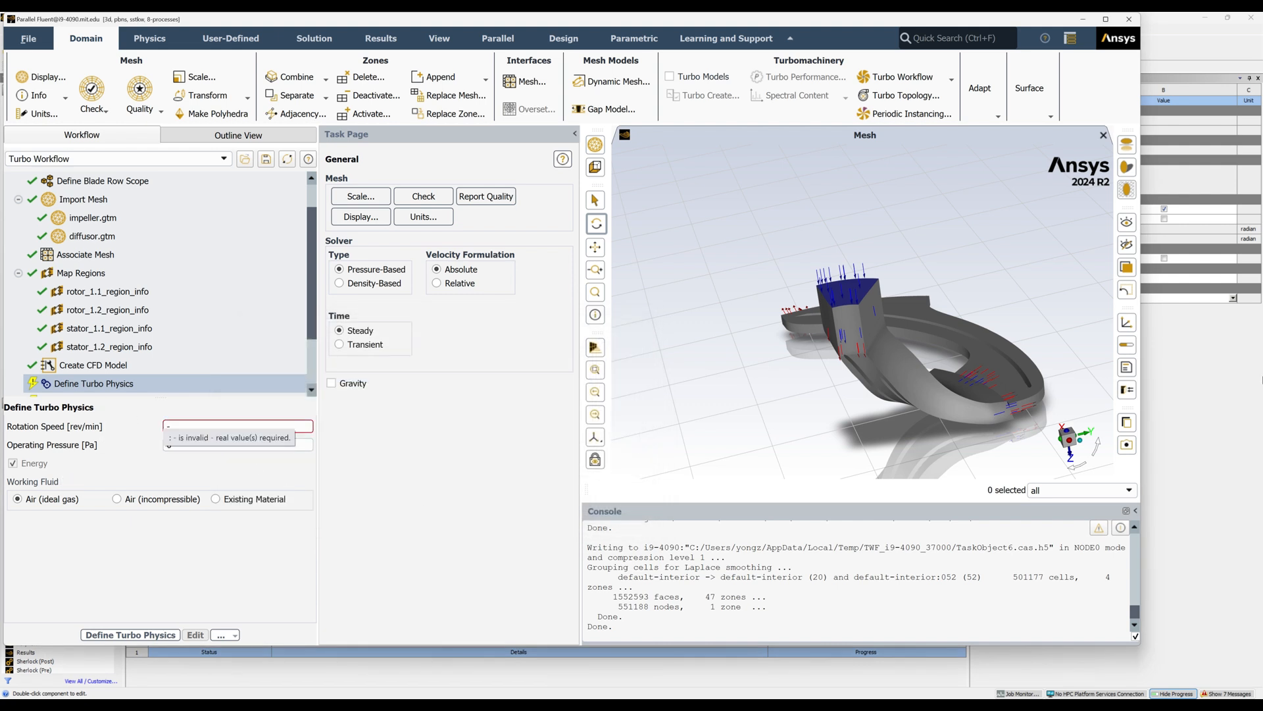
text(90000)
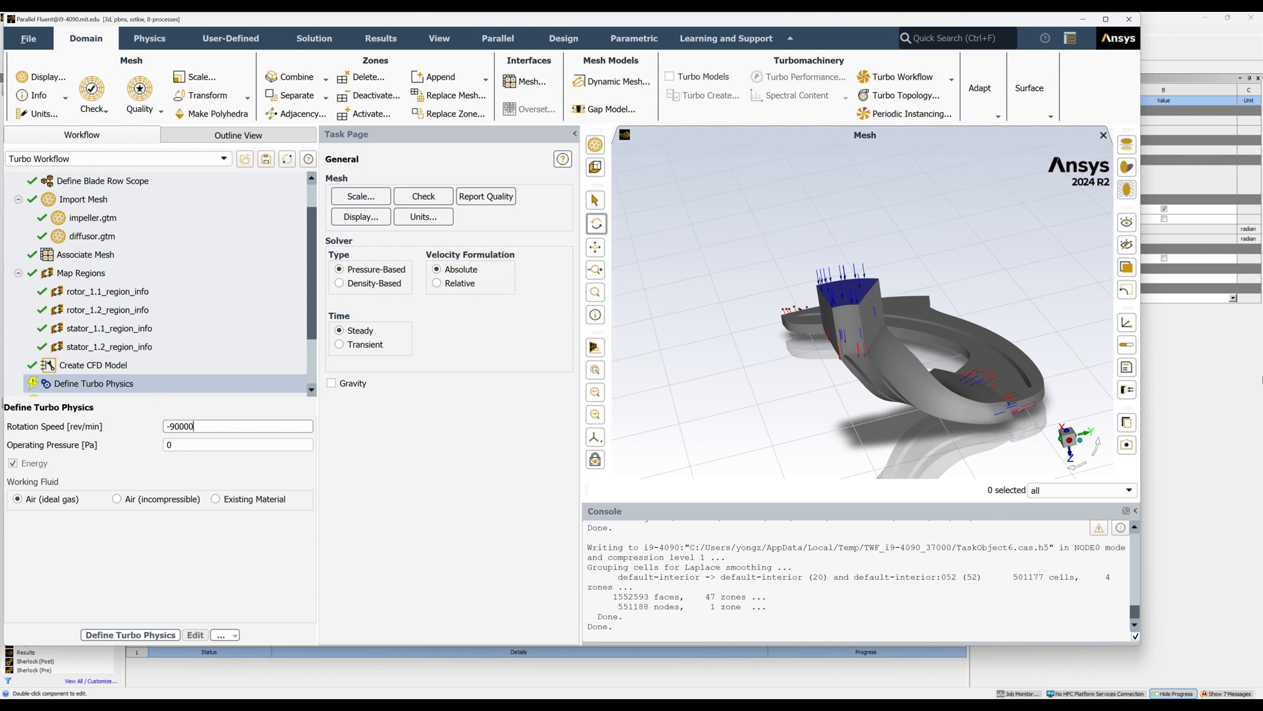
click(141, 636)
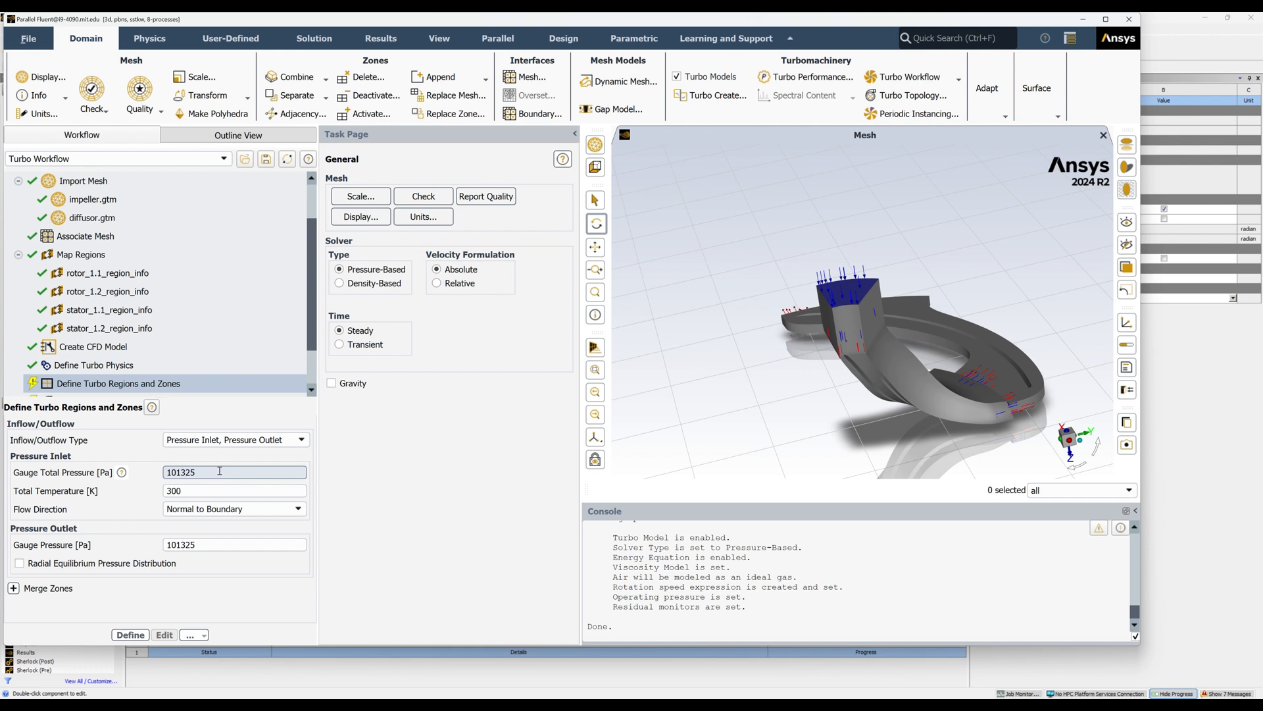
Set the pressure outlet's gauge pressure to 400000 Pa and define the turbo regions and zones.
click(220, 542)
drag(220, 543, 132, 549)
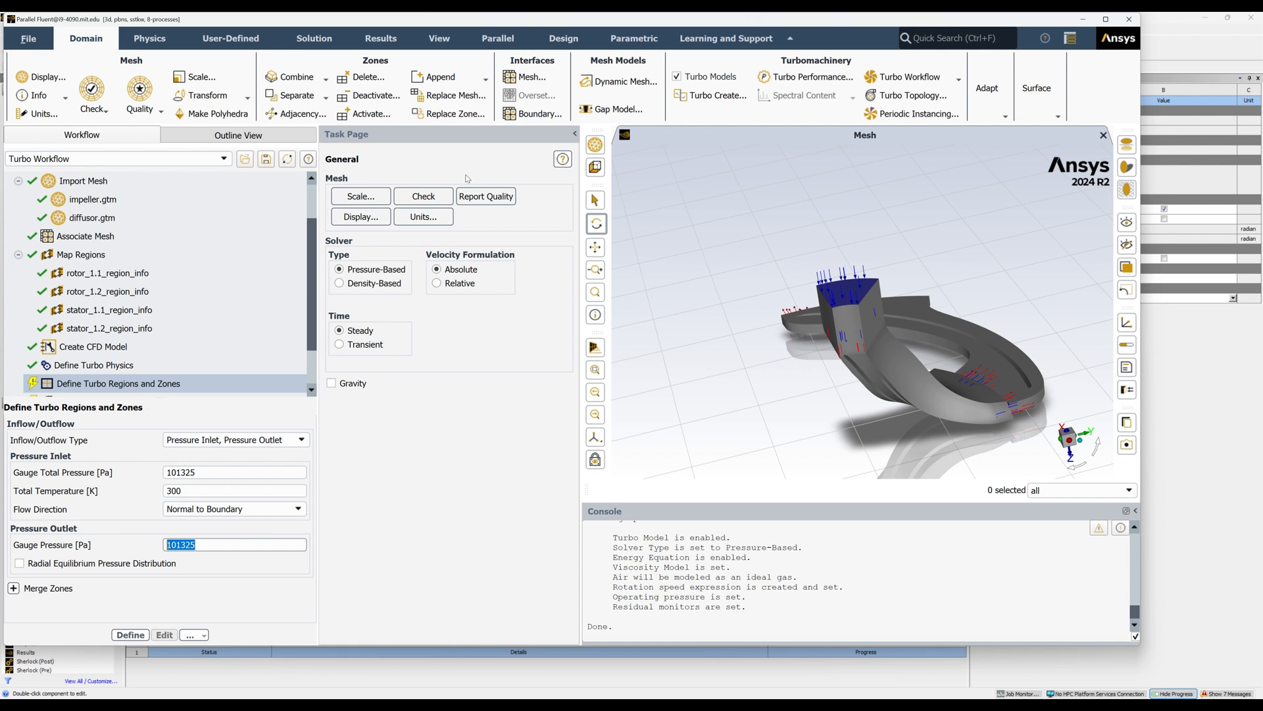
text(400000)
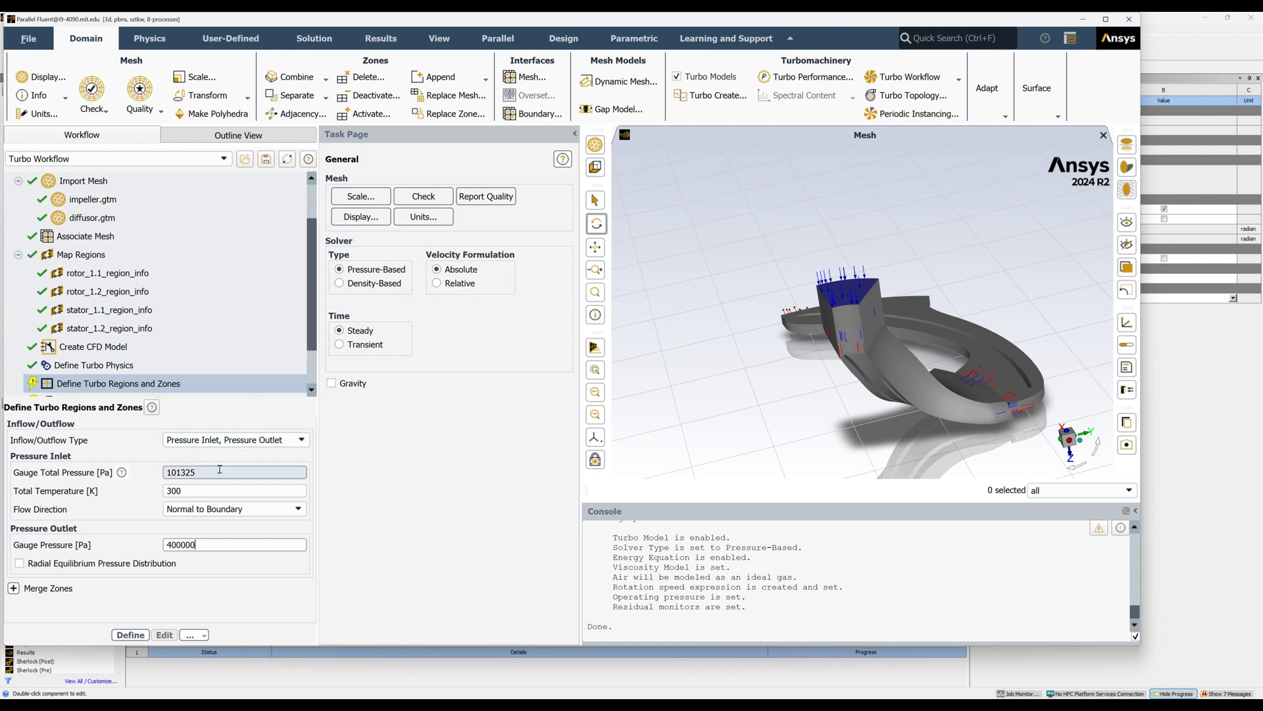
click(131, 635)
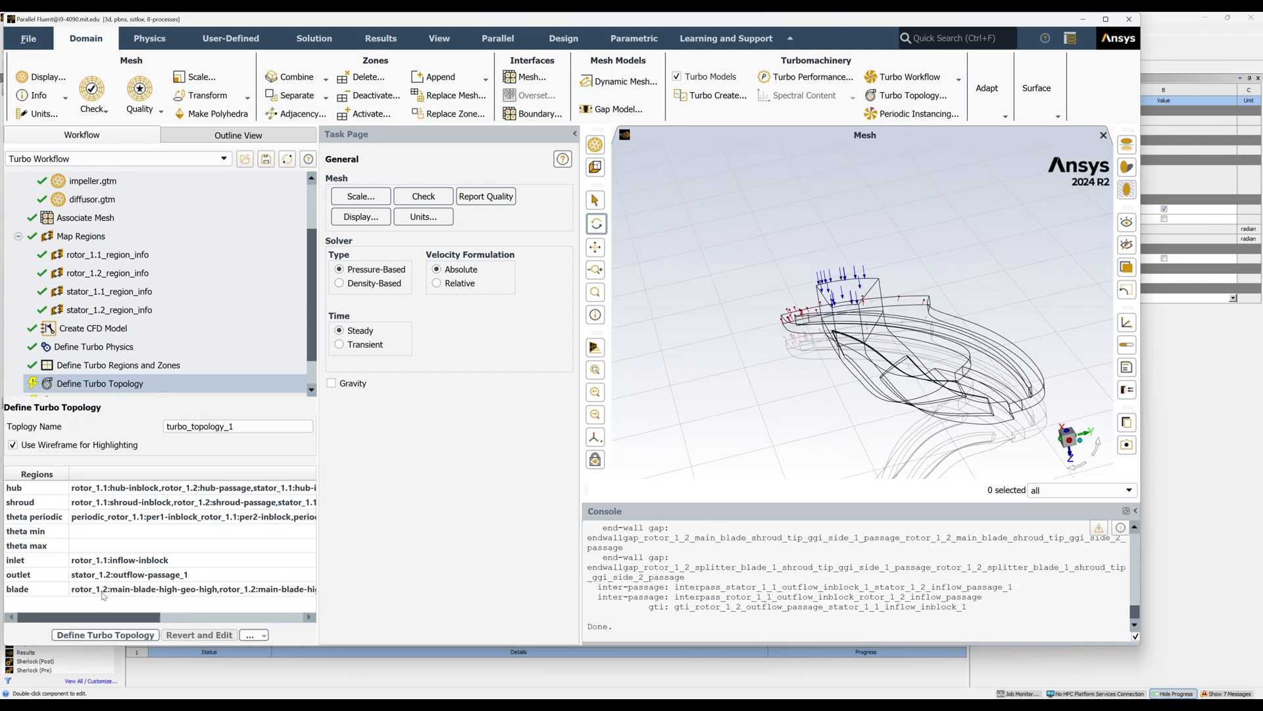
Review the remaining workflow tasks and define the turbo topology turbo_topology_1 with its assigned regions.
scroll(313, 354, down, 1)
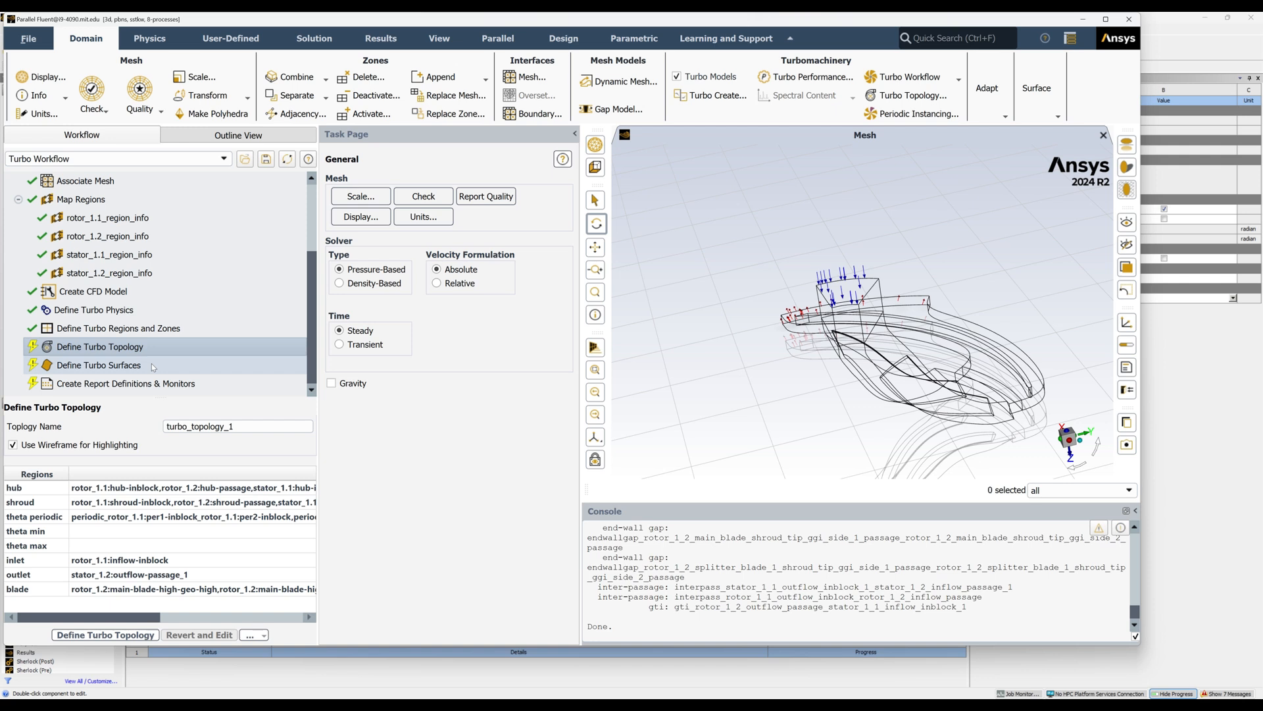
mouse_move(311, 320)
mouse_down()
mouse_move(312, 299)
mouse_move(311, 322)
mouse_move(313, 308)
mouse_up()
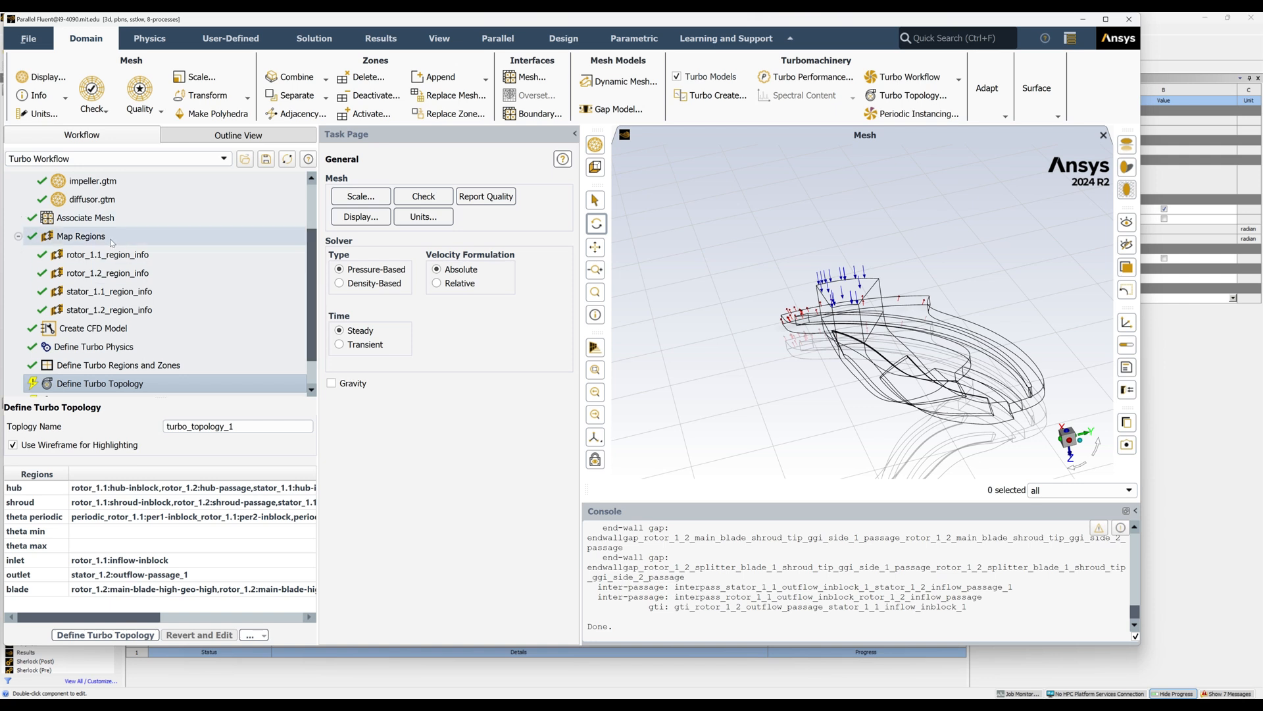
click(126, 635)
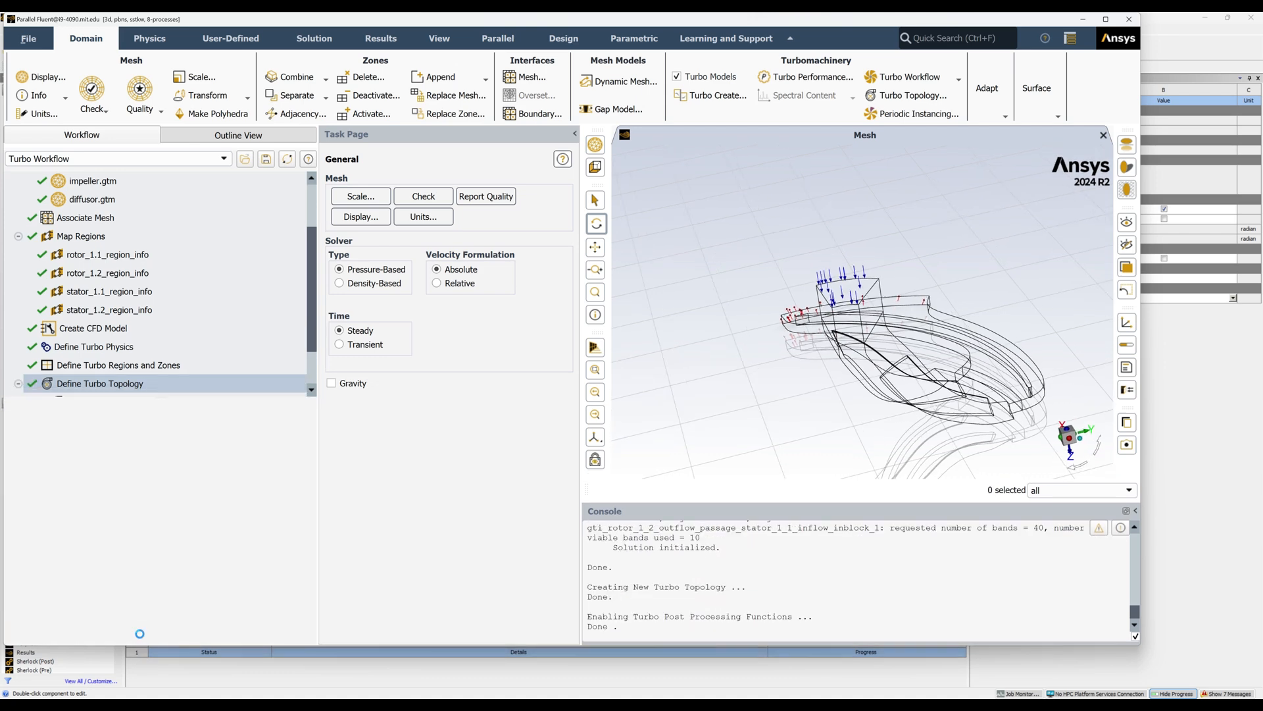
Define the turbo surfaces at spans 0.25, 0.5 and 0.75 and create the report definitions and monitors with contours enabled.
click(125, 635)
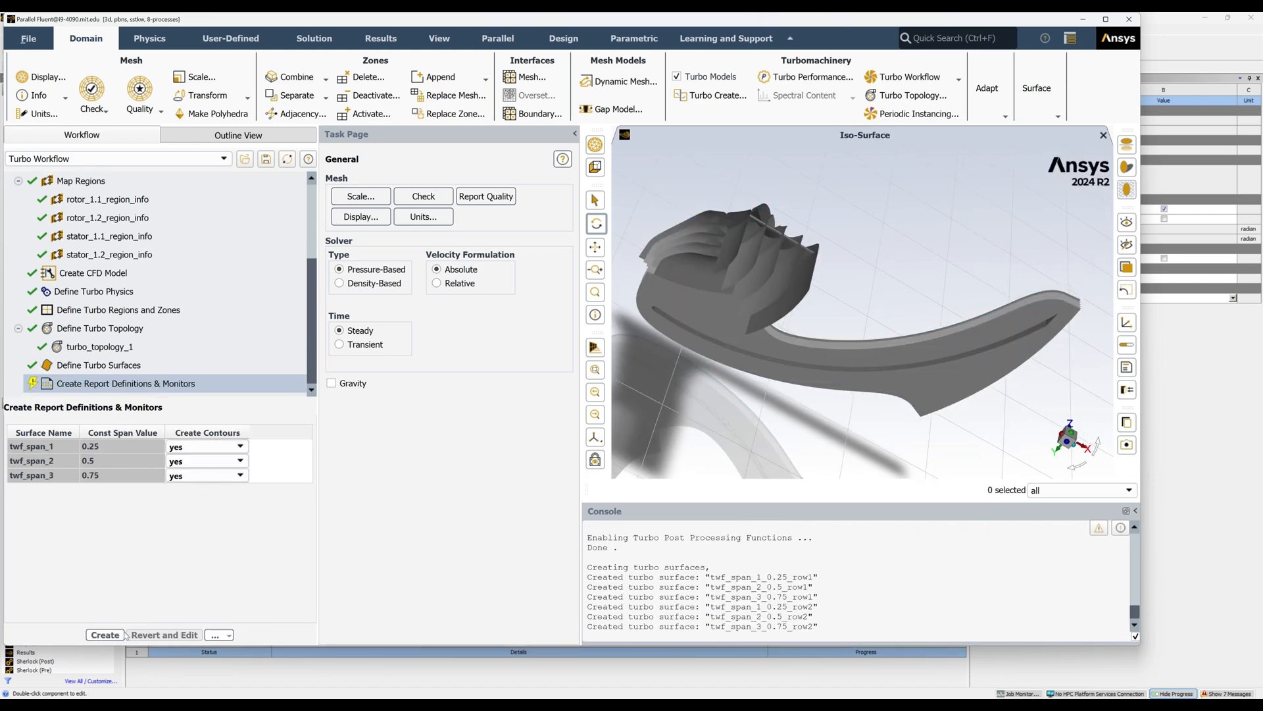
mouse_move(848, 358)
mouse_down()
mouse_move(908, 313)
mouse_move(917, 355)
mouse_move(934, 265)
mouse_move(973, 219)
mouse_move(947, 191)
mouse_up()
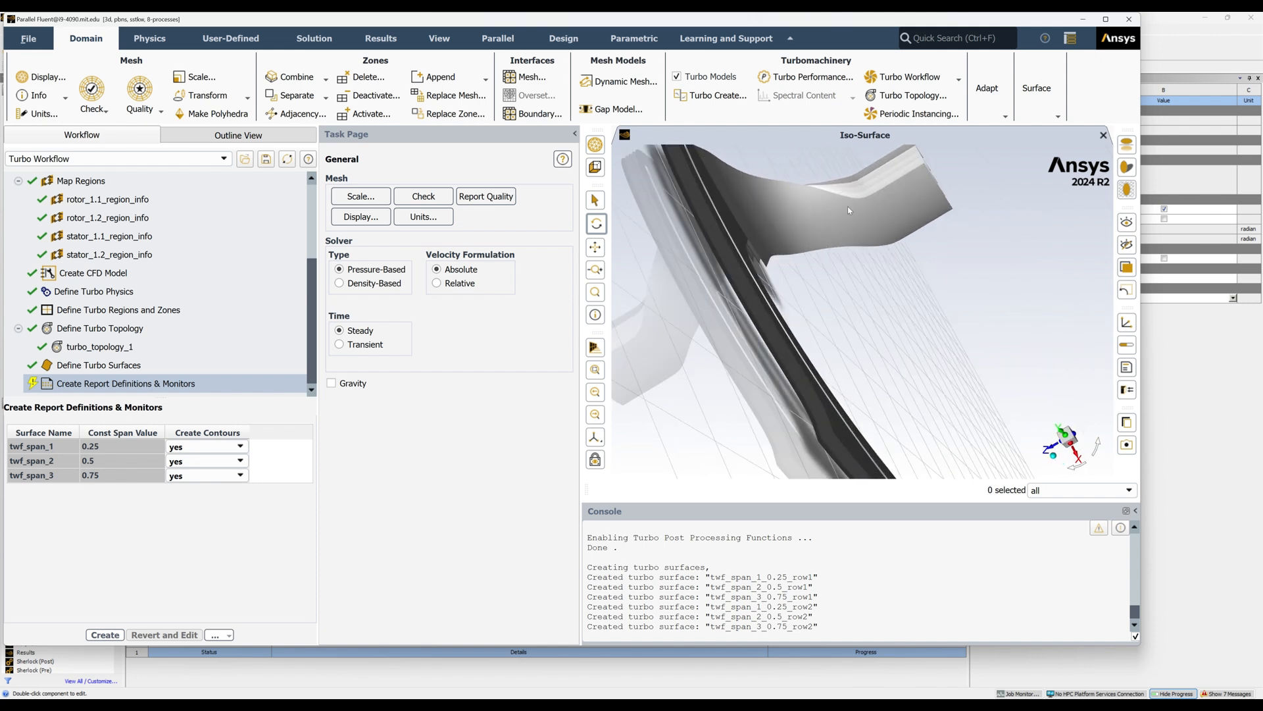
click(105, 634)
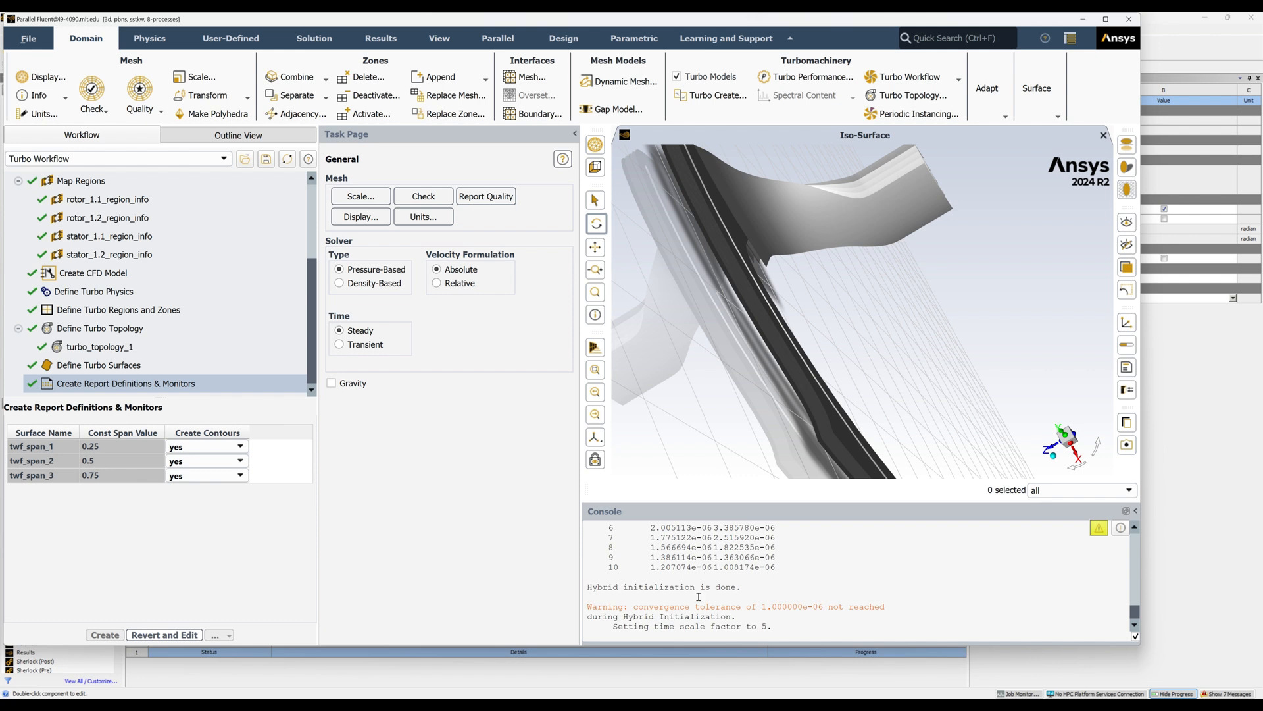
Examine the hybrid initialization residuals and the convergence tolerance message in the console.
drag(629, 606, 808, 602)
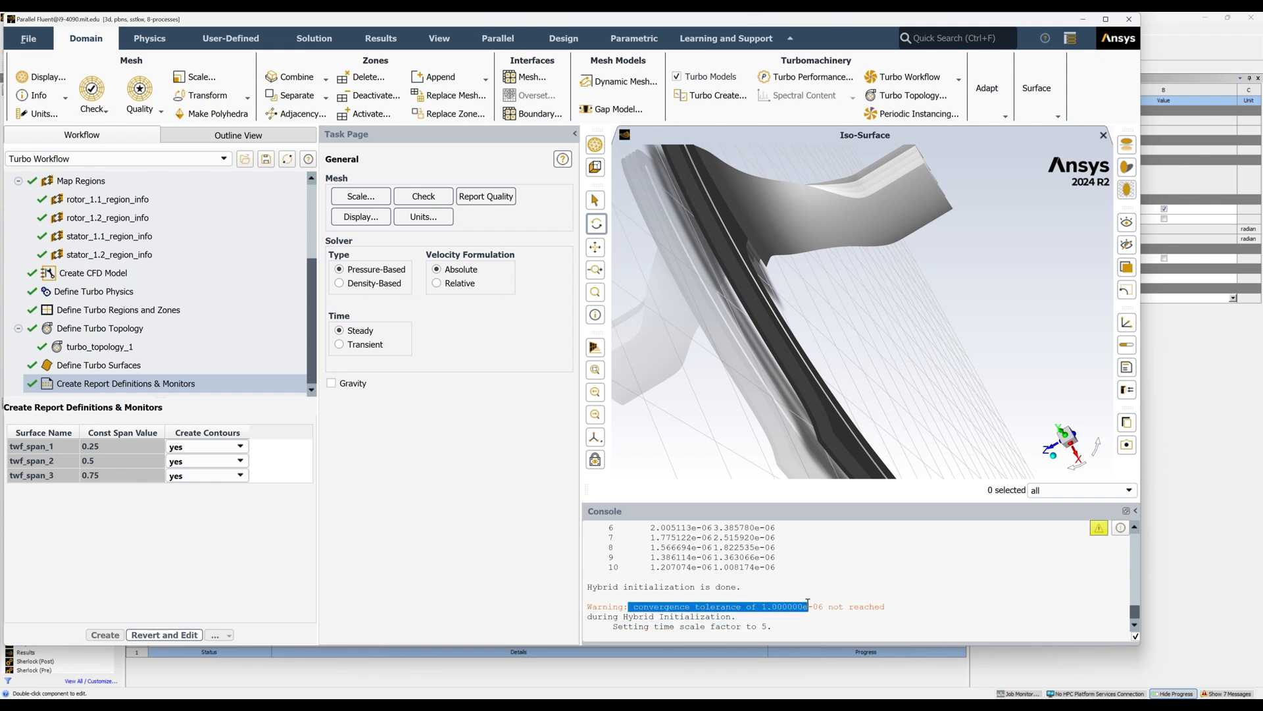
scroll(666, 565, up, 5)
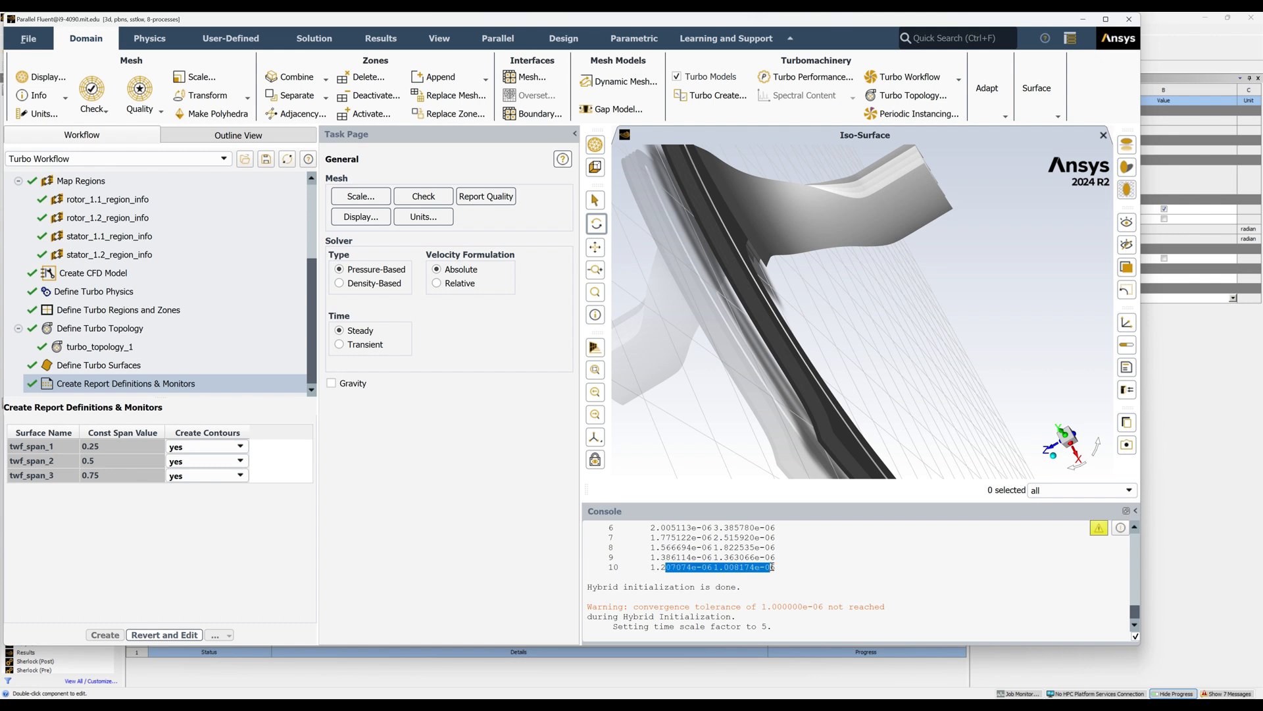
scroll(771, 569, down, 3)
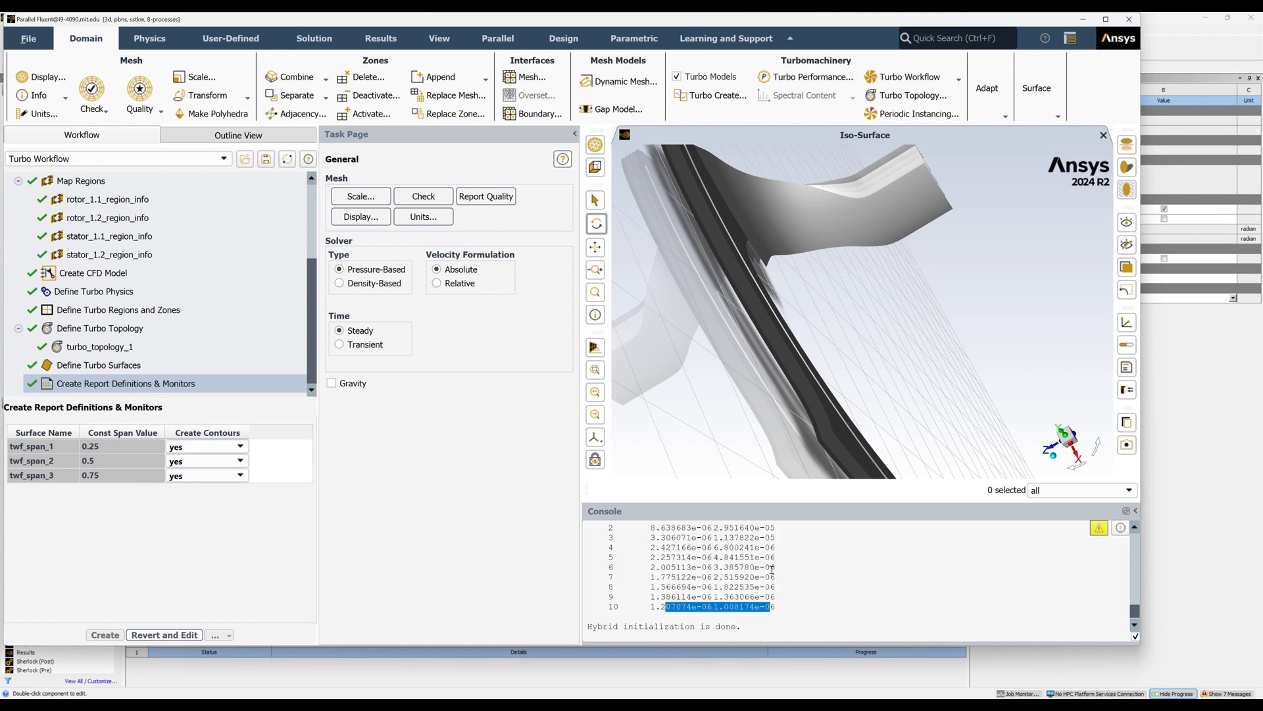
scroll(772, 569, down, 2)
drag(669, 606, 848, 603)
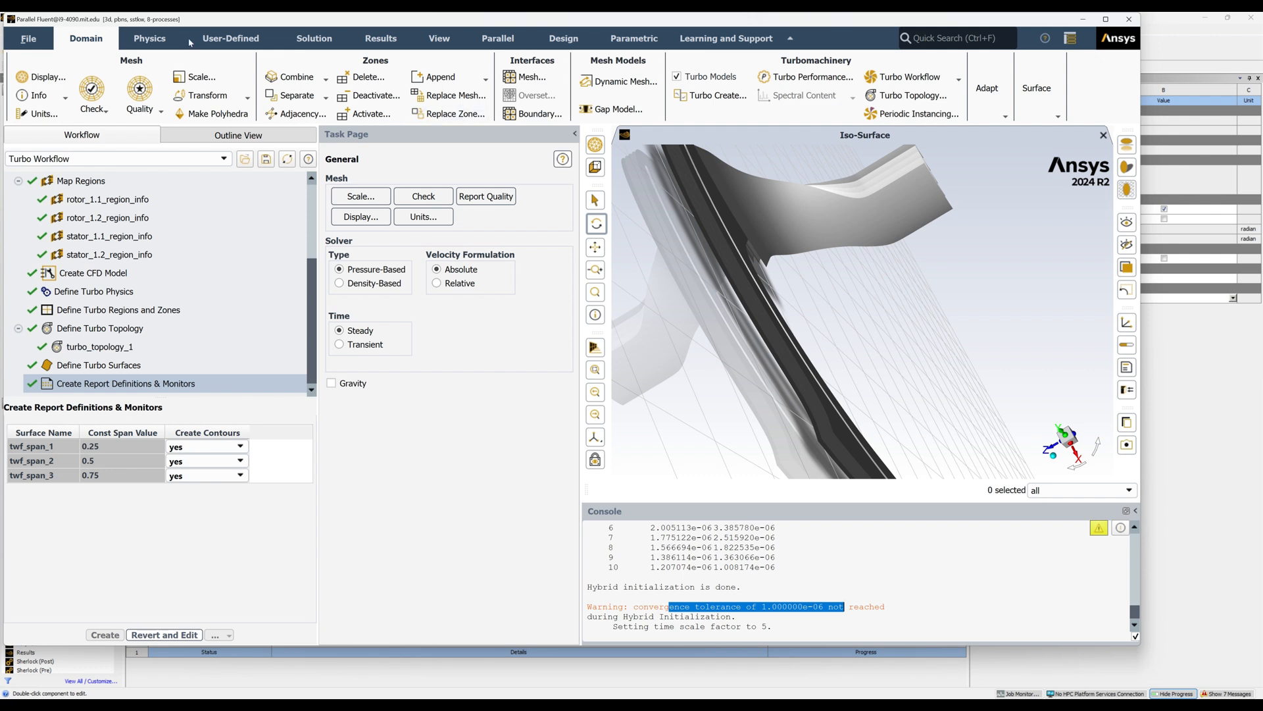
Set the hybrid initialization to 20 iterations and reinitialize the solution.
click(314, 39)
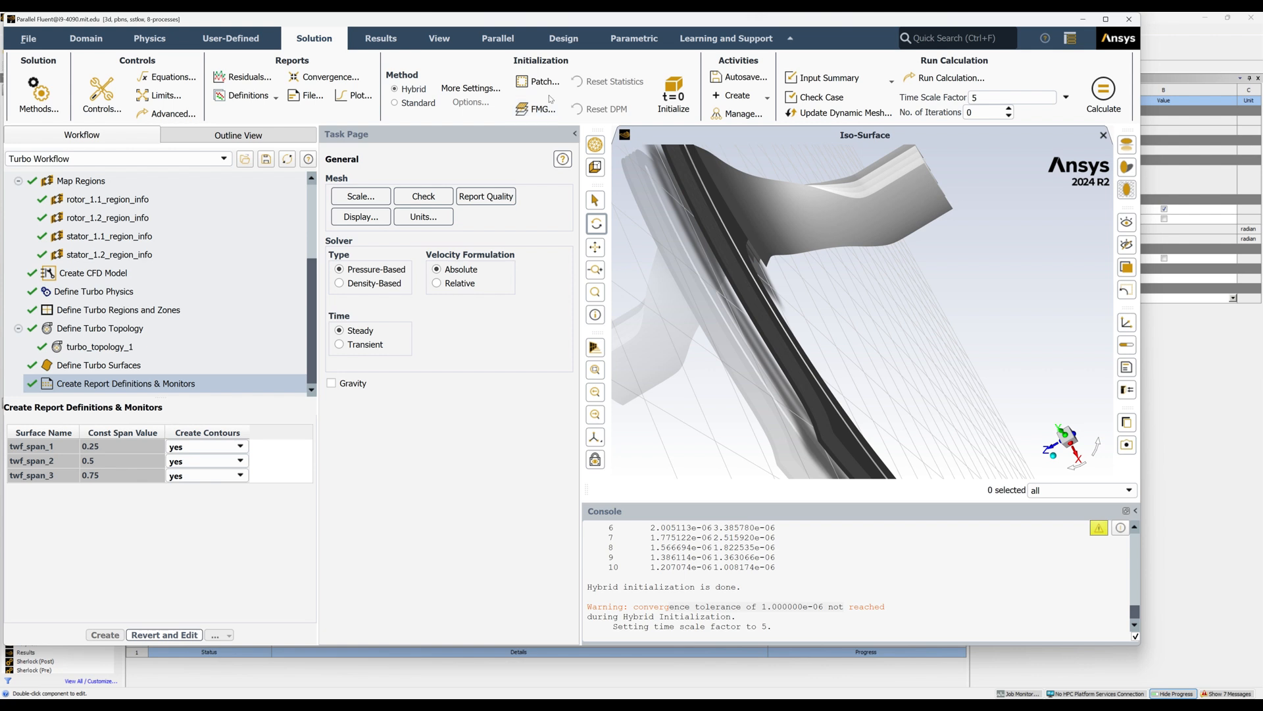
click(470, 102)
click(381, 367)
drag(380, 367, 311, 366)
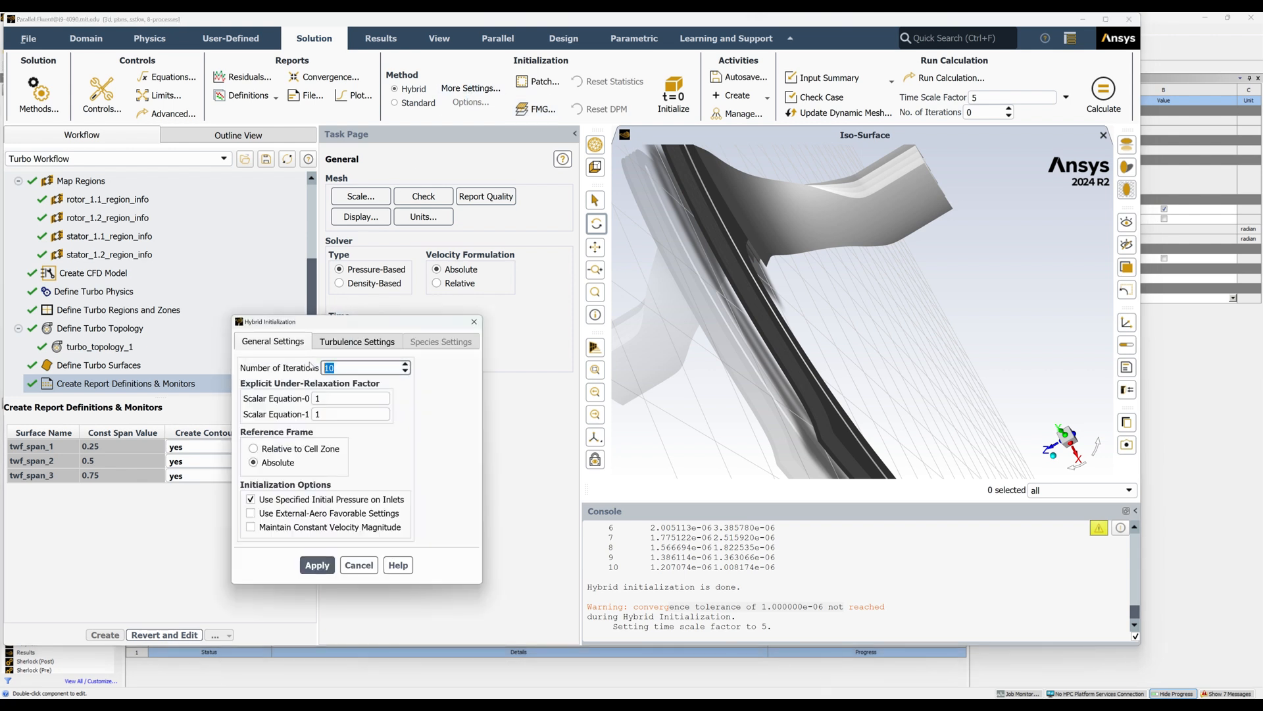
text(20)
click(328, 569)
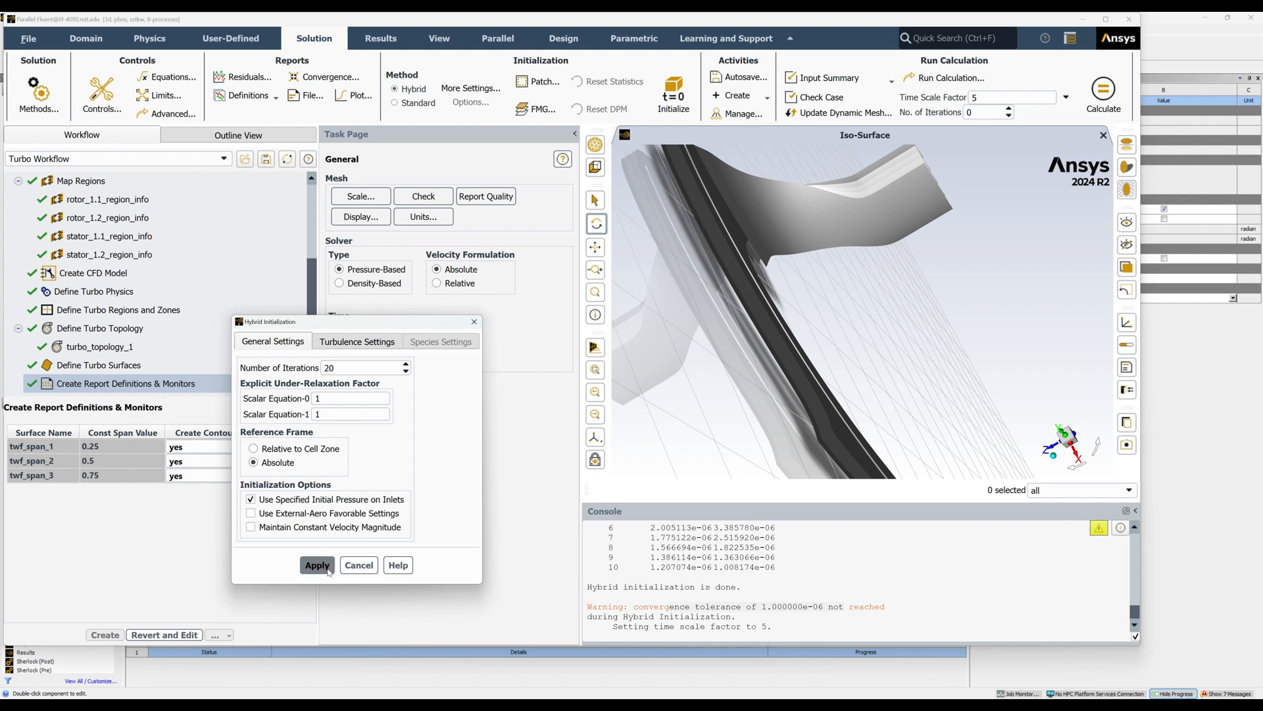
click(368, 571)
click(639, 361)
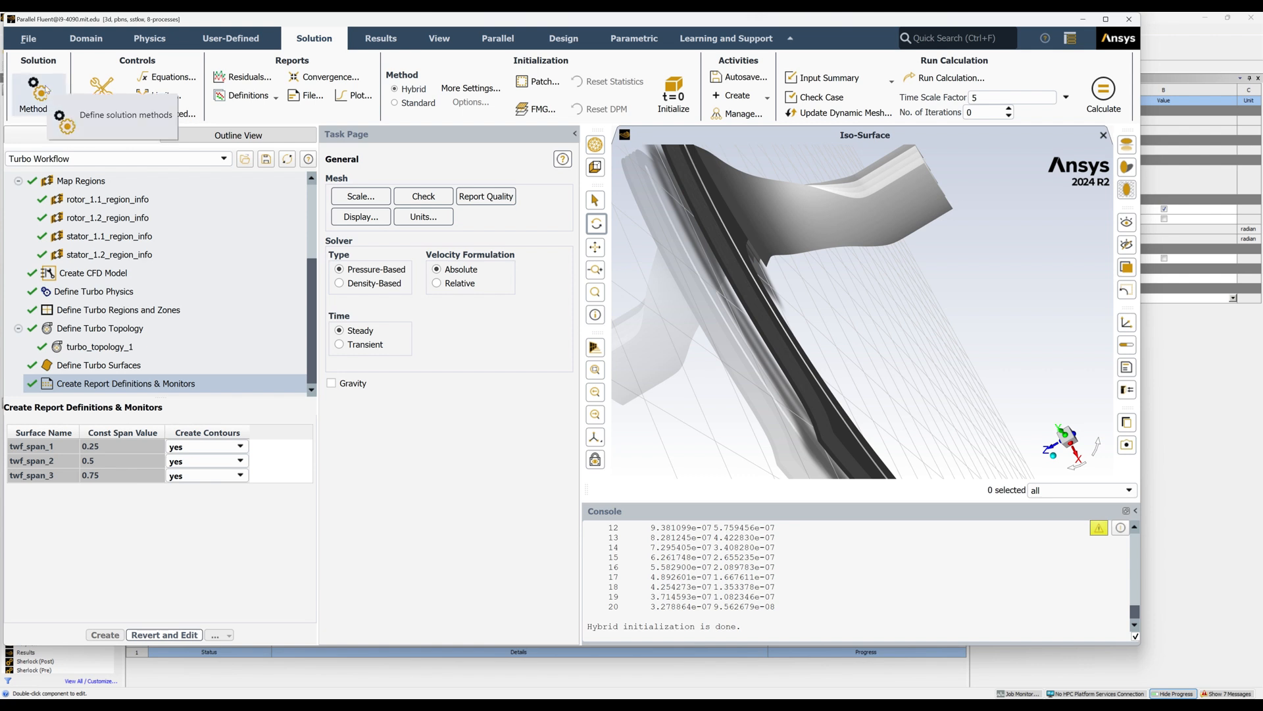
Write the case file as compressor in the project's user_files folder.
click(28, 41)
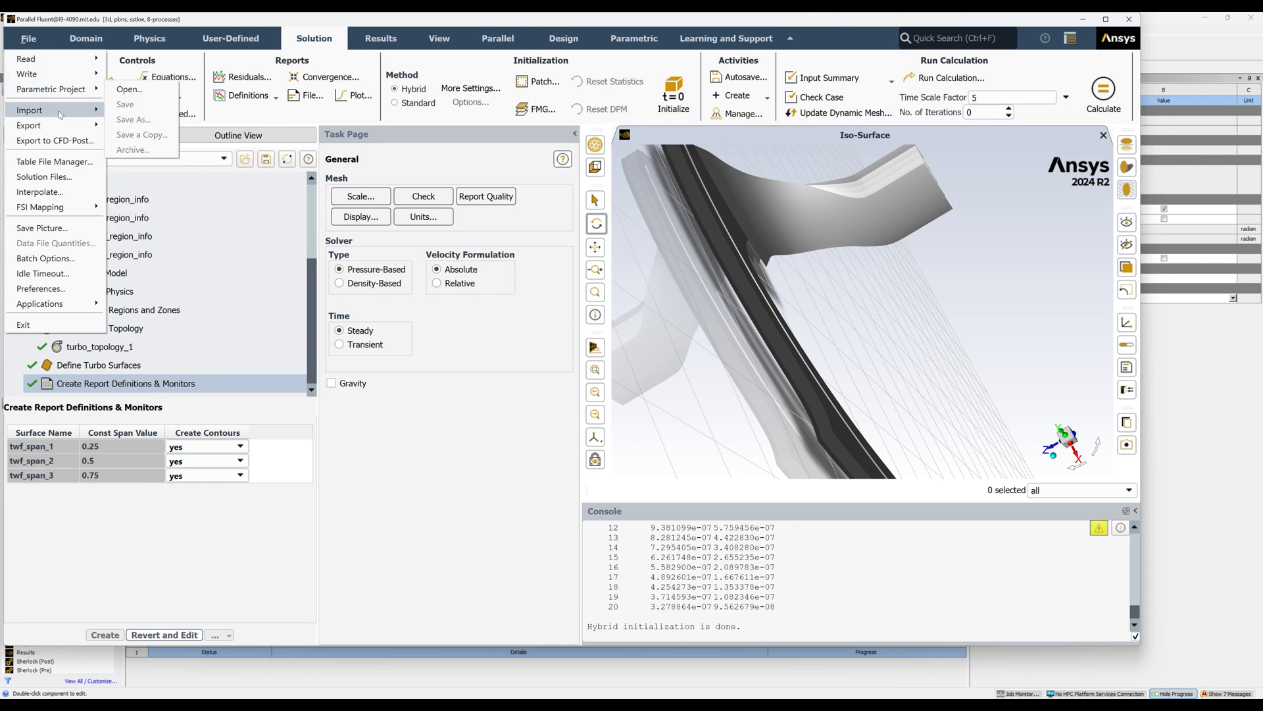
mouse_move(65, 128)
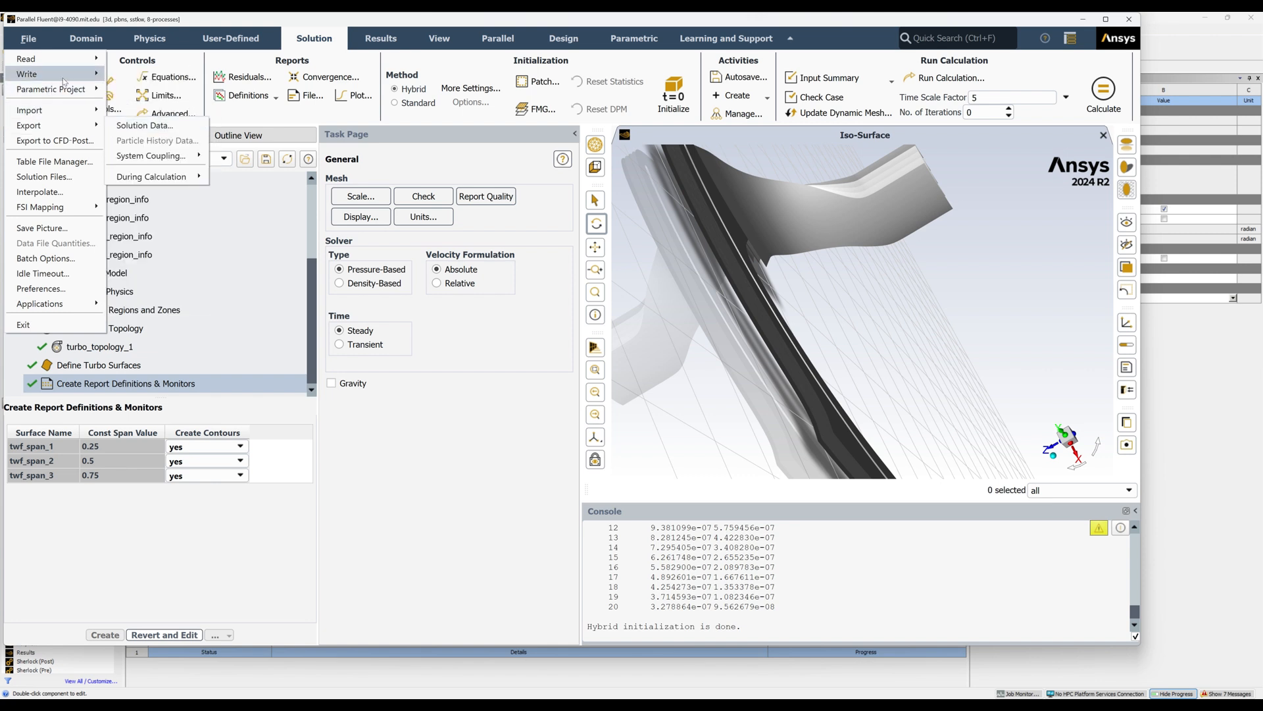
mouse_move(66, 79)
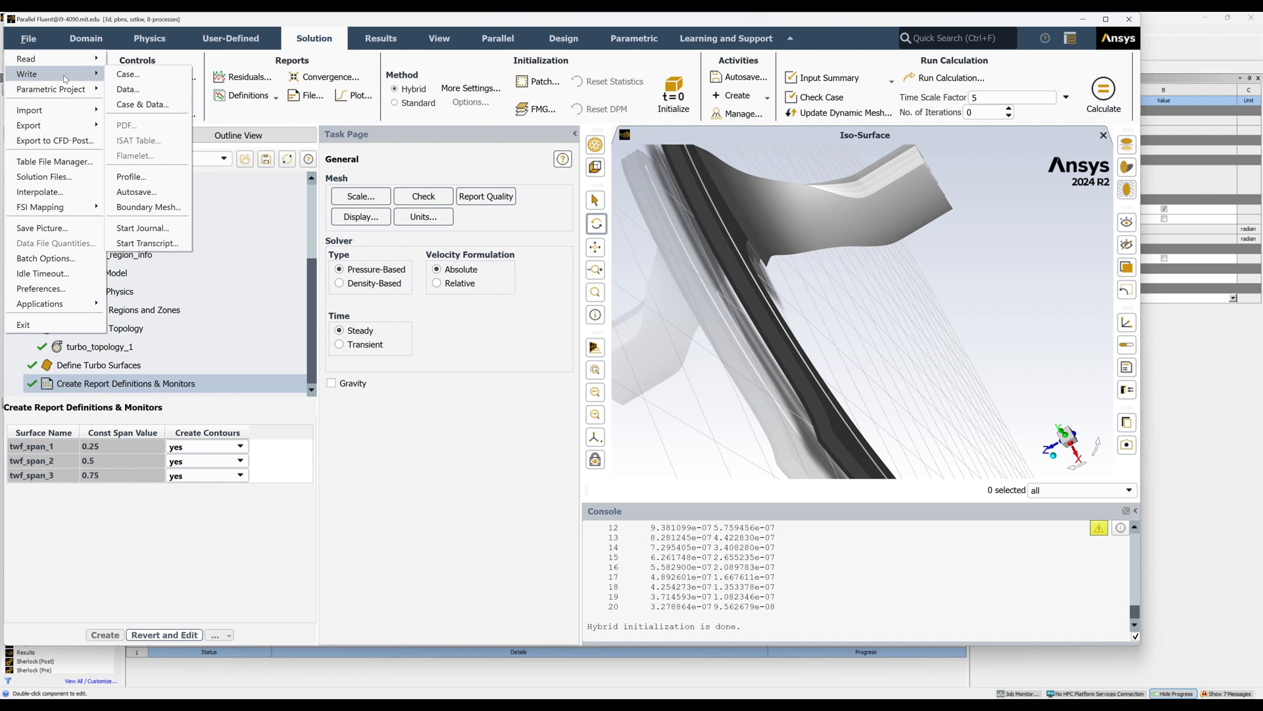
click(145, 80)
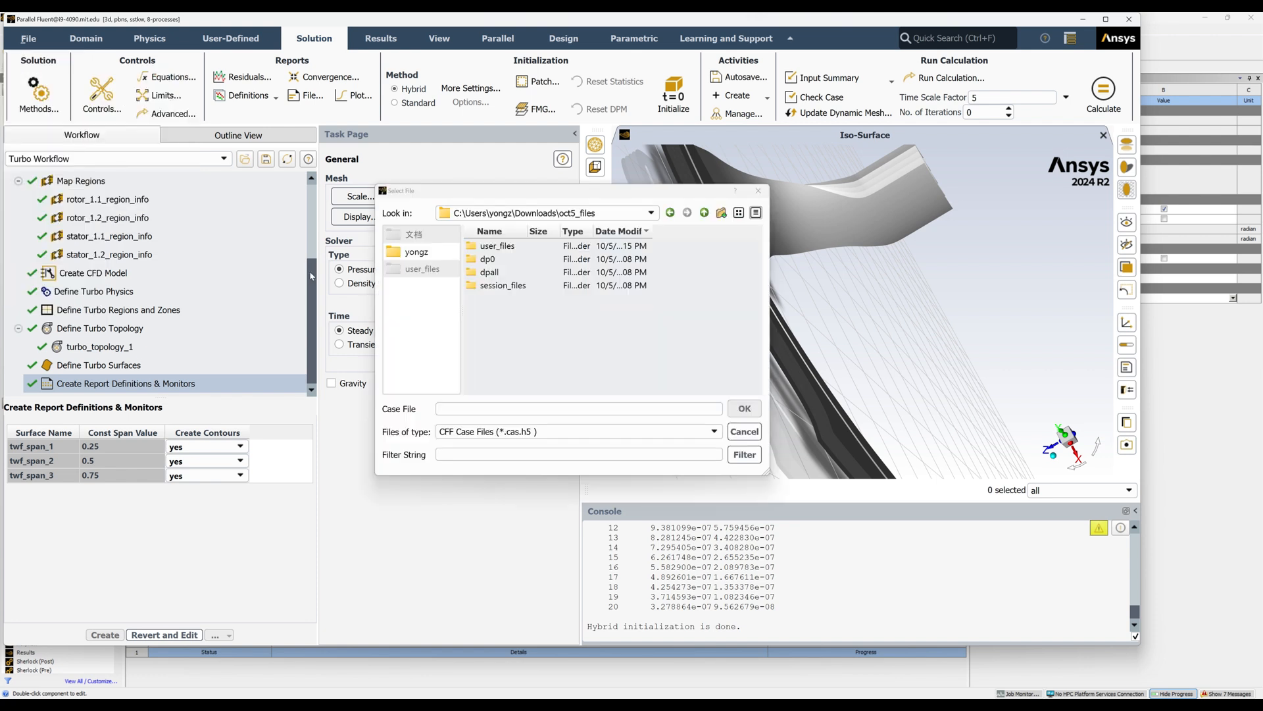
double_click(539, 254)
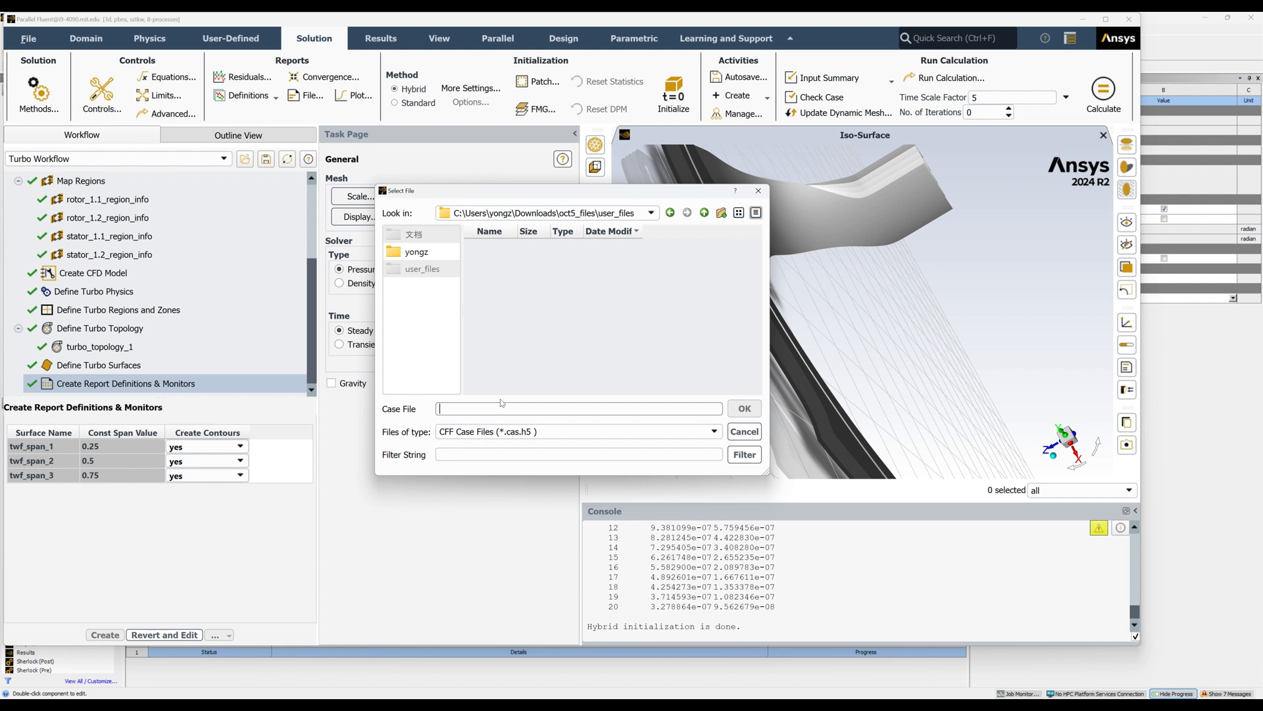
text(compressor)
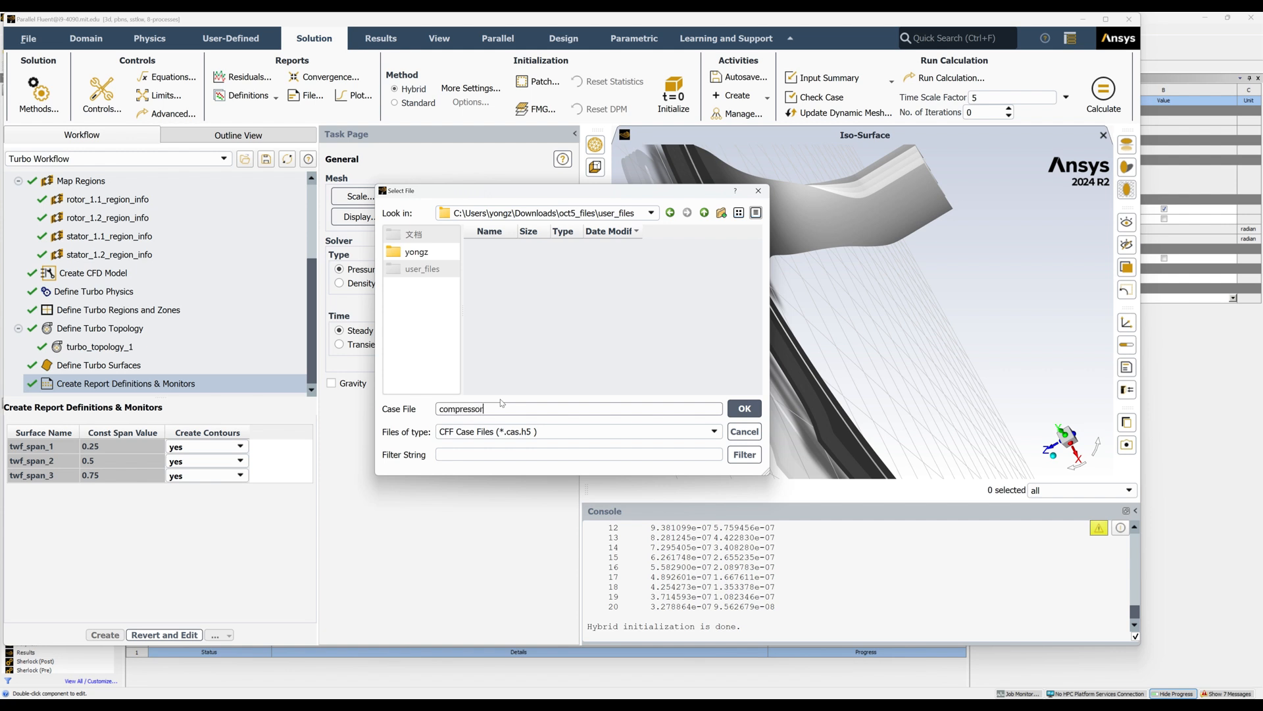
click(736, 406)
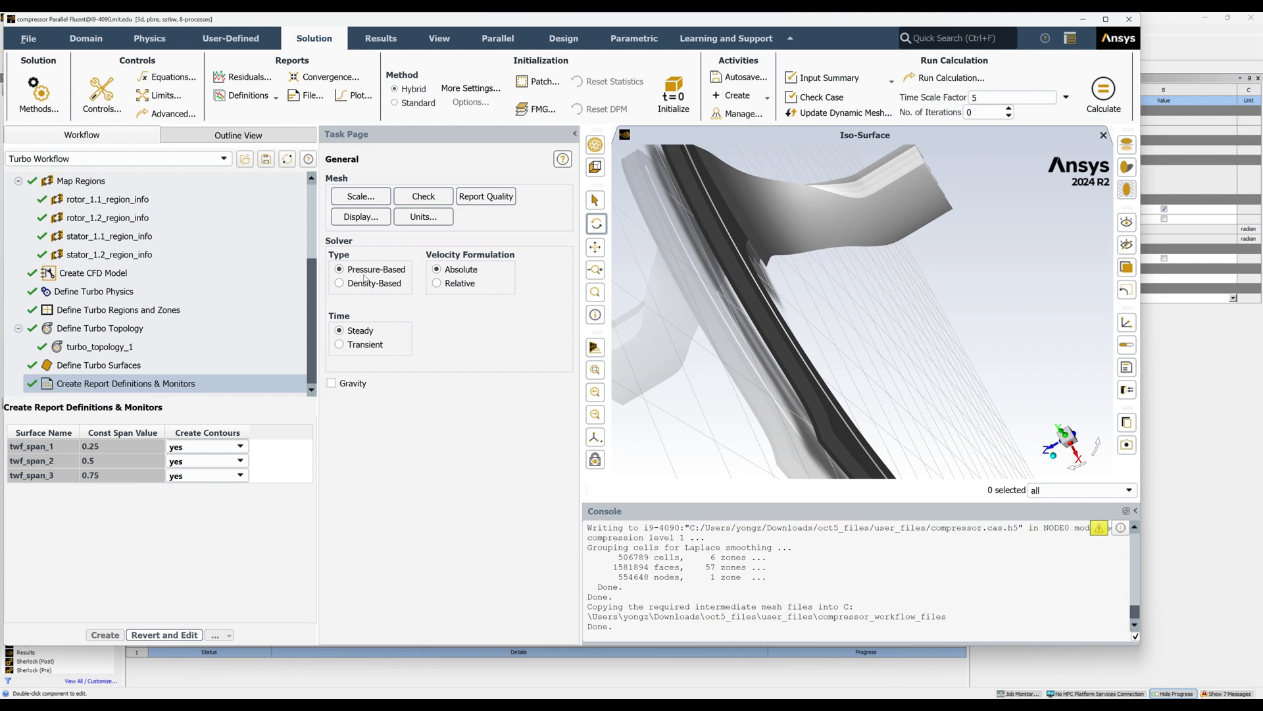
Set the number of iterations to 100 and start the calculation.
click(992, 110)
key(BackSpace)
text(100)
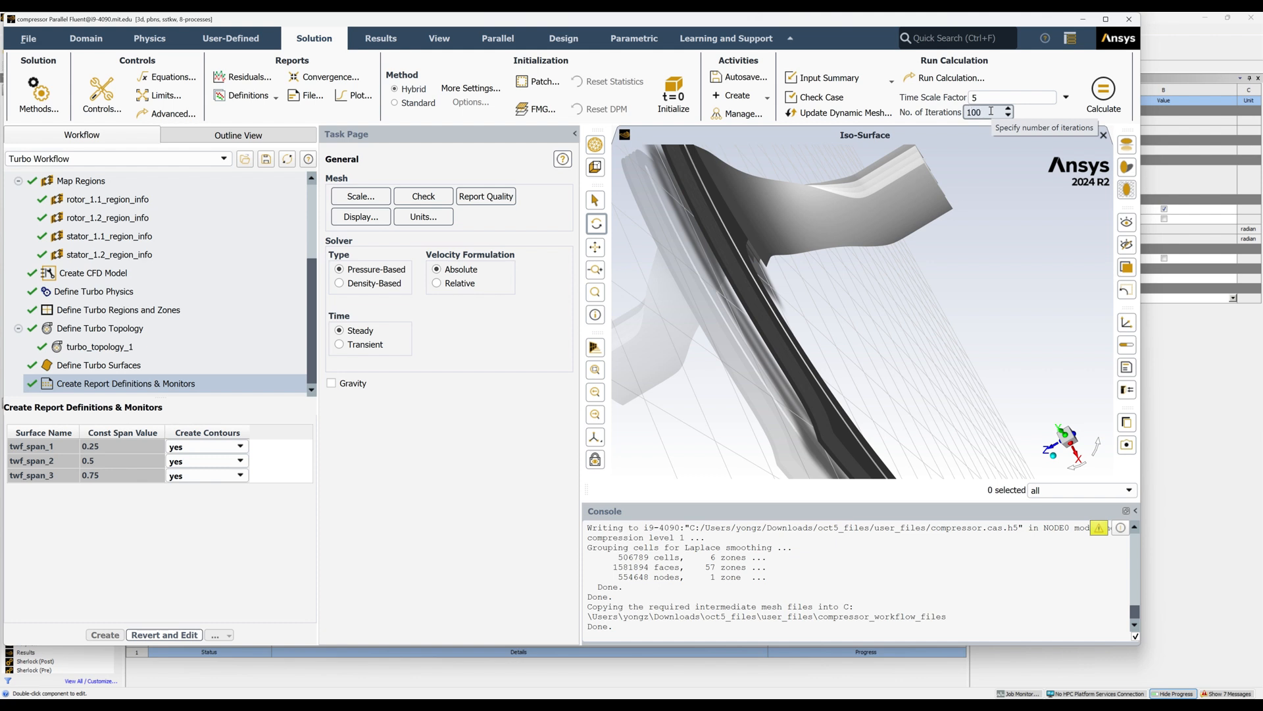
click(1104, 92)
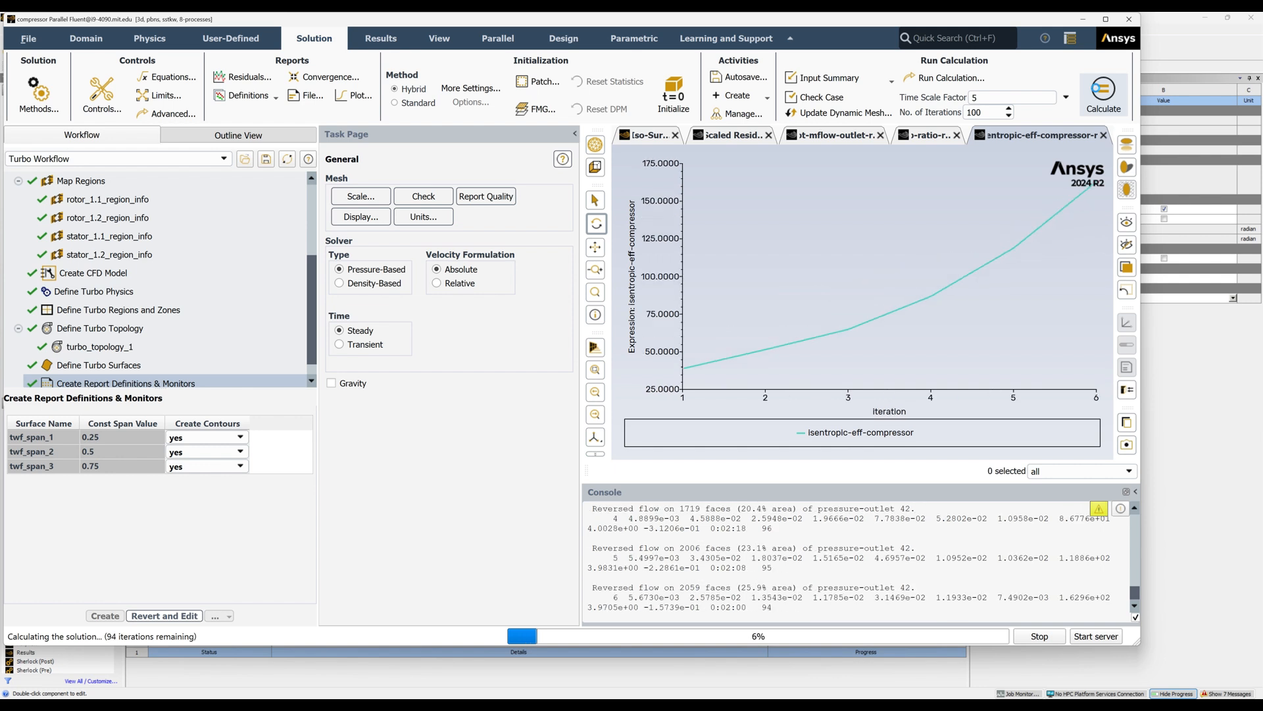
Examine the pressure ratio, outlet mass flow and scaled residual plots while the calculation runs.
click(932, 140)
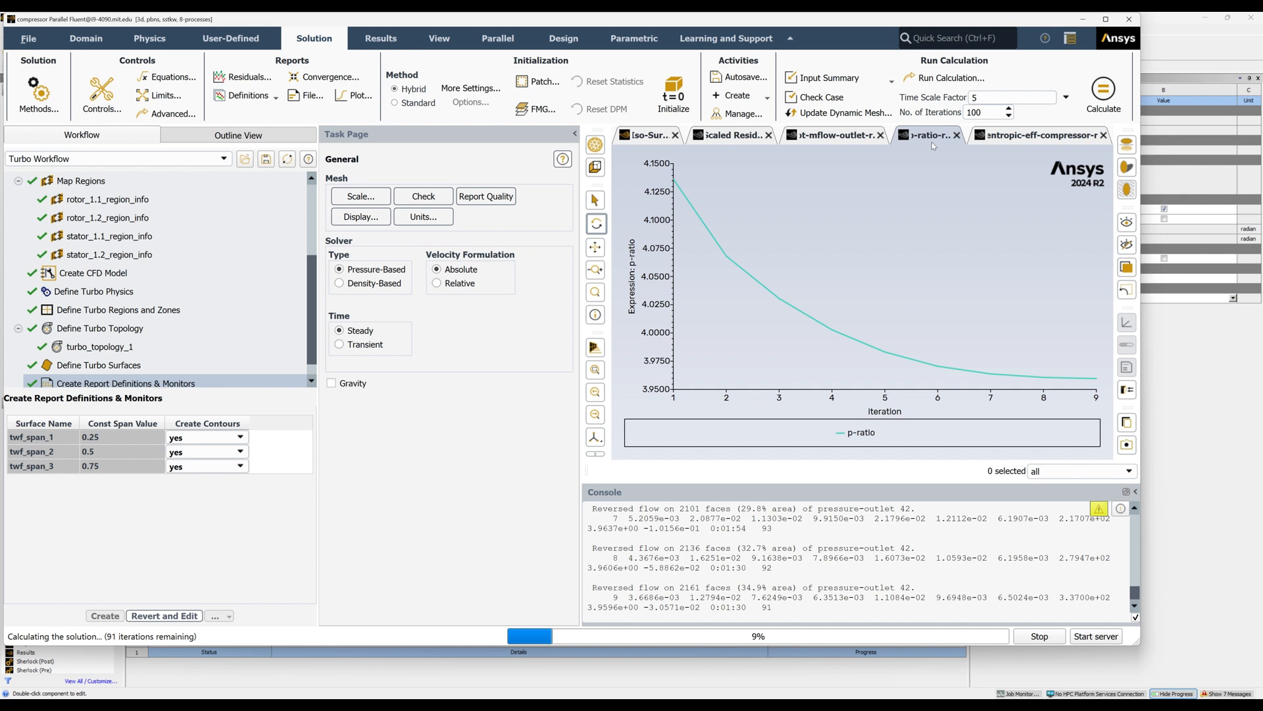
click(817, 141)
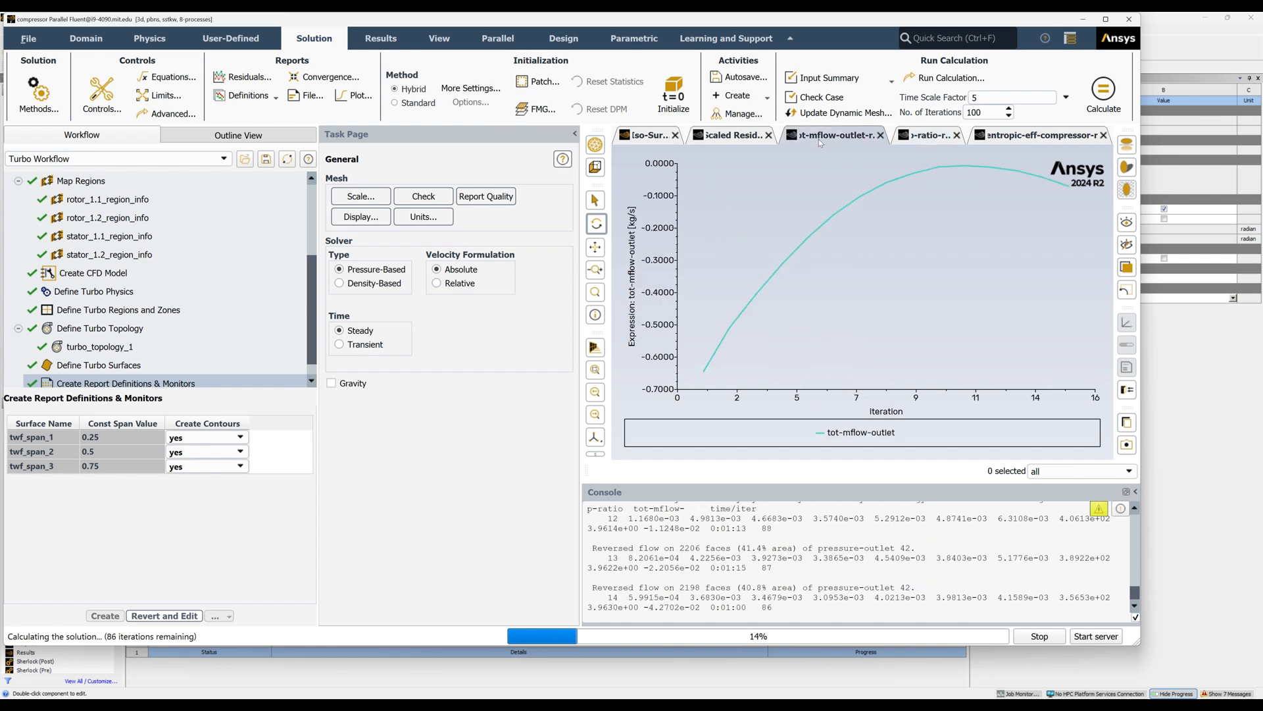
click(714, 140)
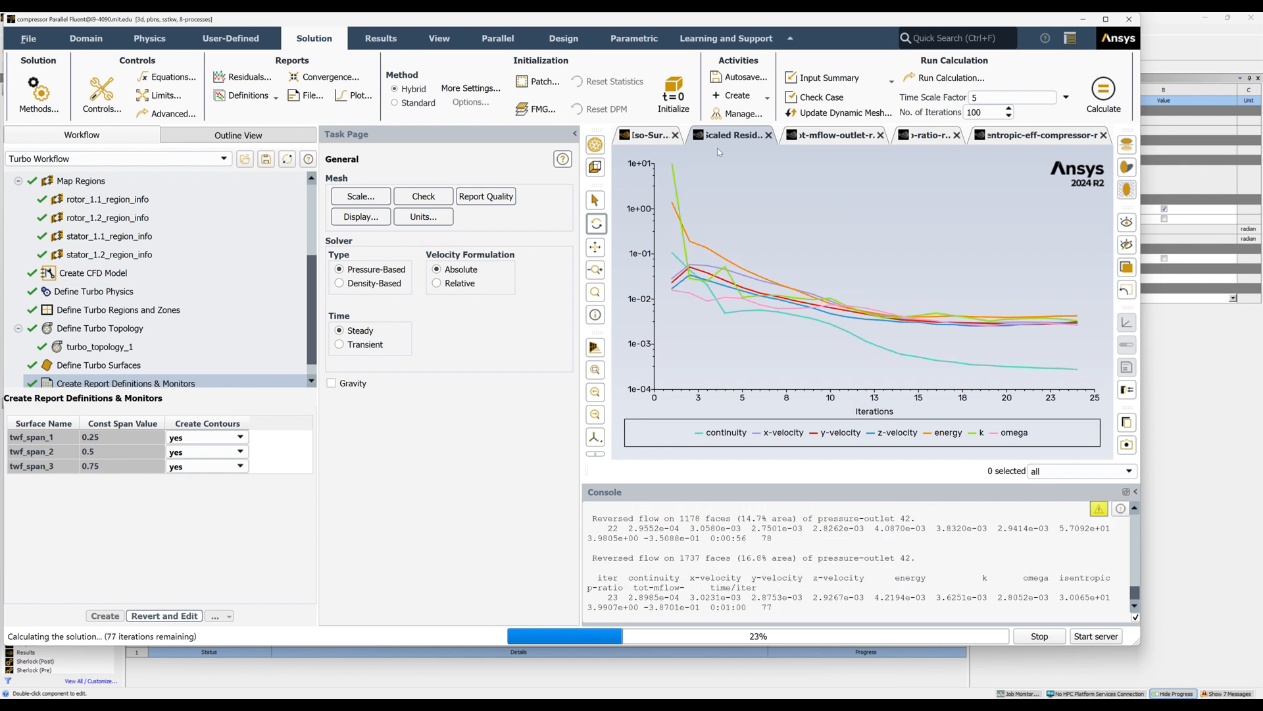
mouse_move(736, 272)
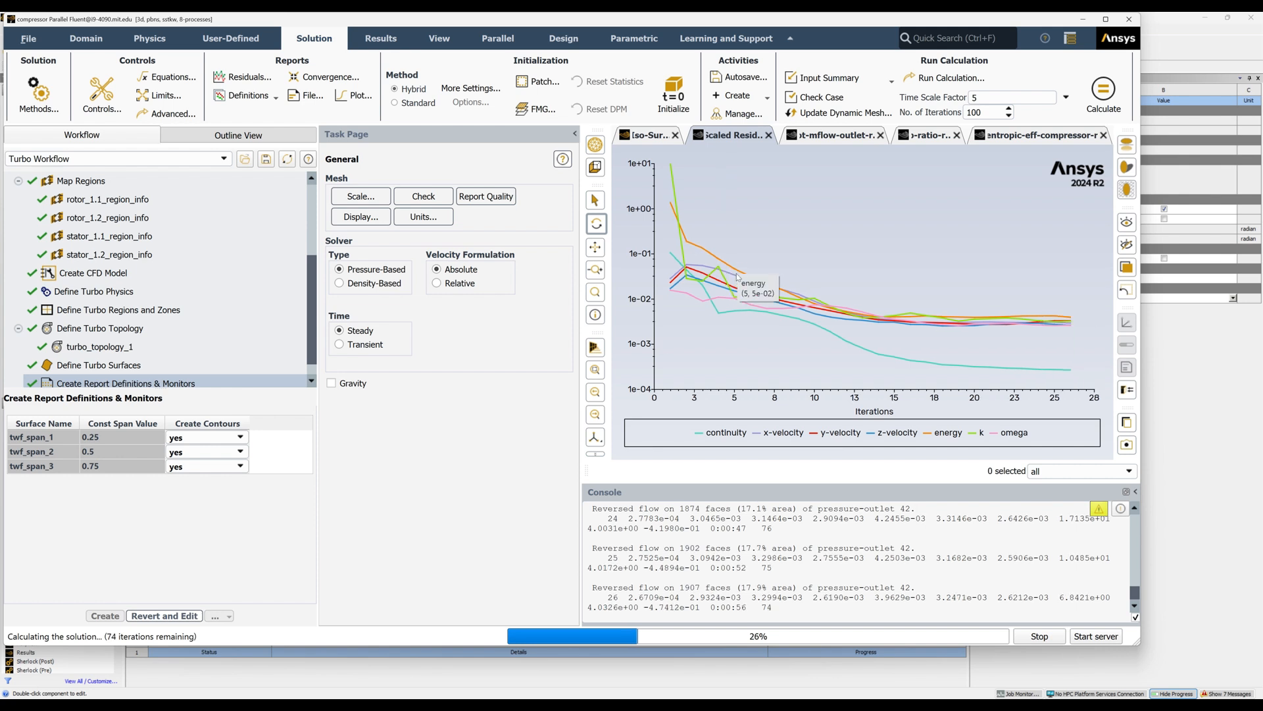